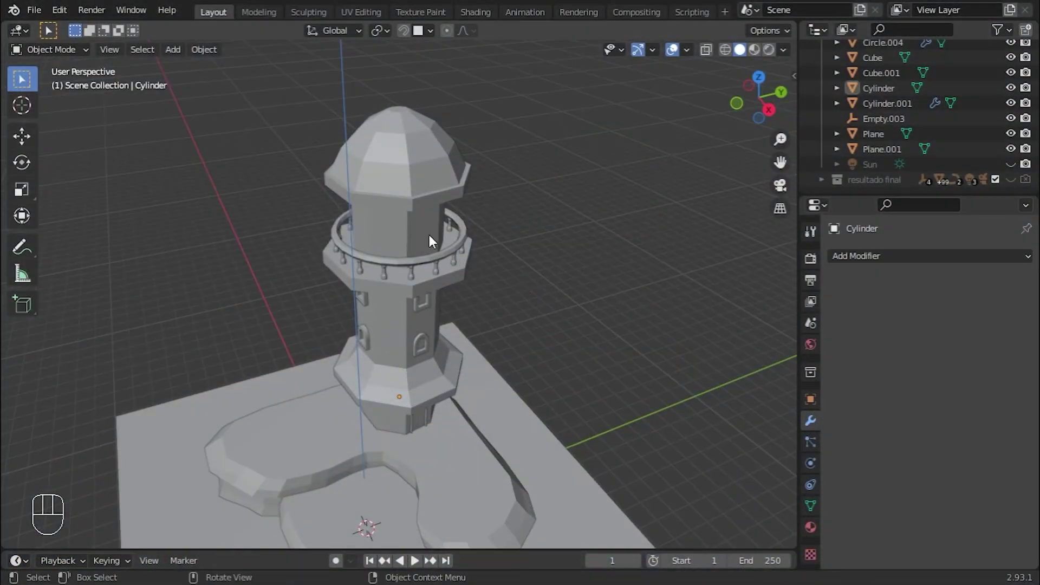
Snap the 3D cursor to the centre of the selected upper wall face of the lighthouse, above the balcony railing.
left_click(428, 235)
middle_click_drag(496, 363, 470, 303)
key("Tab")
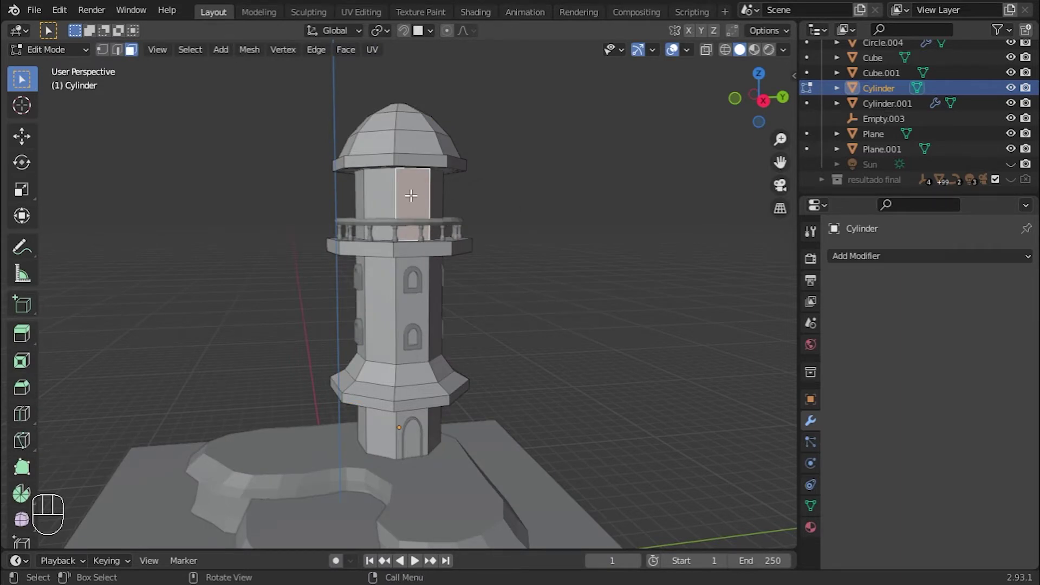
key("shift+s")
left_click(401, 293)
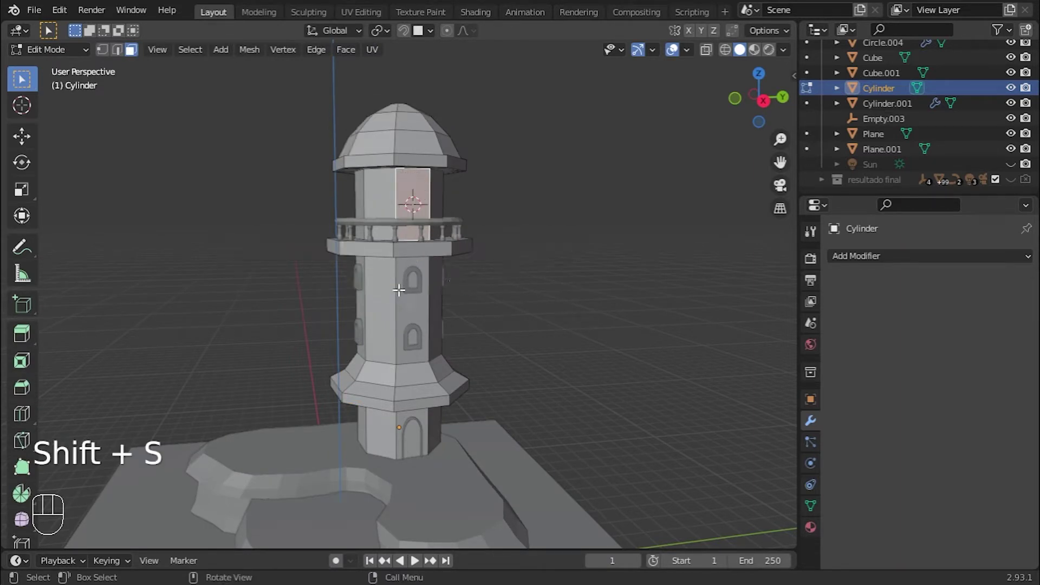
middle_click_drag(567, 238, 571, 274, "shift")
scroll(558, 253, "up", 3)
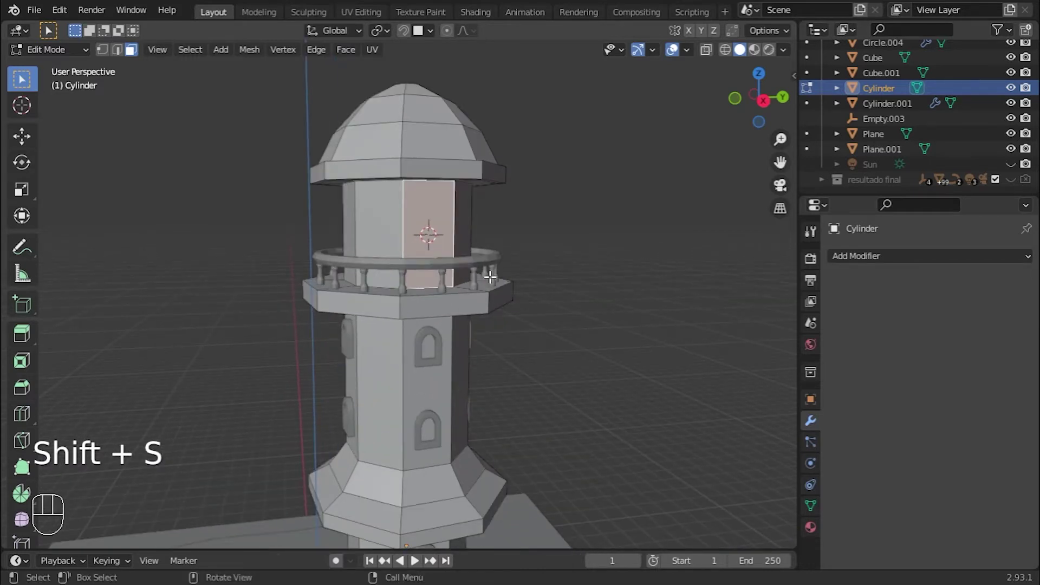
Return to Object Mode and add a 12-vertex cylinder mesh with 1 m radius and 2 m depth at the 3D cursor.
key("Tab")
left_click(420, 283)
middle_click_drag(538, 321, 599, 348)
key("shift+a")
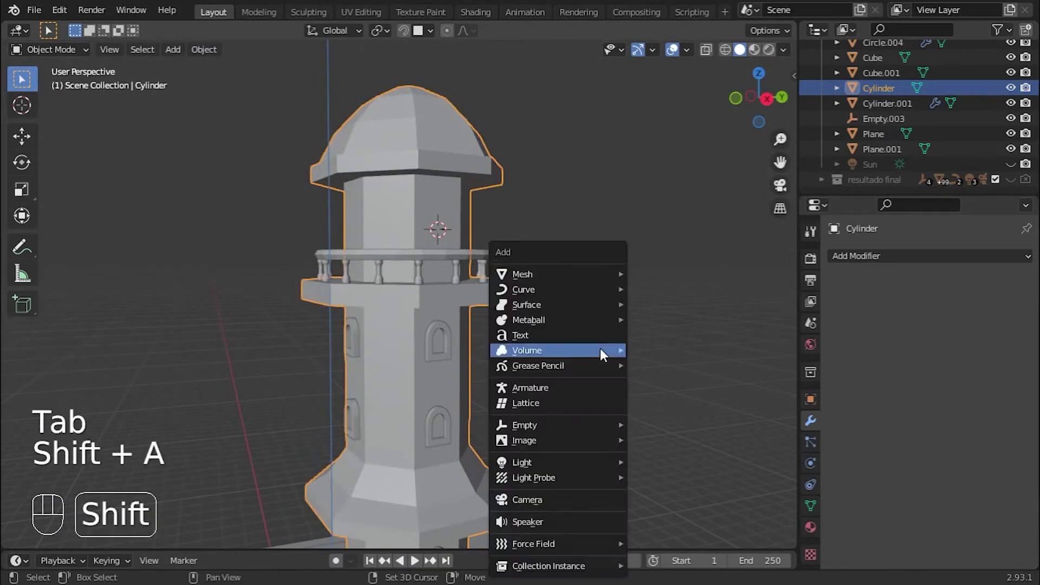
mouse_move(577, 274)
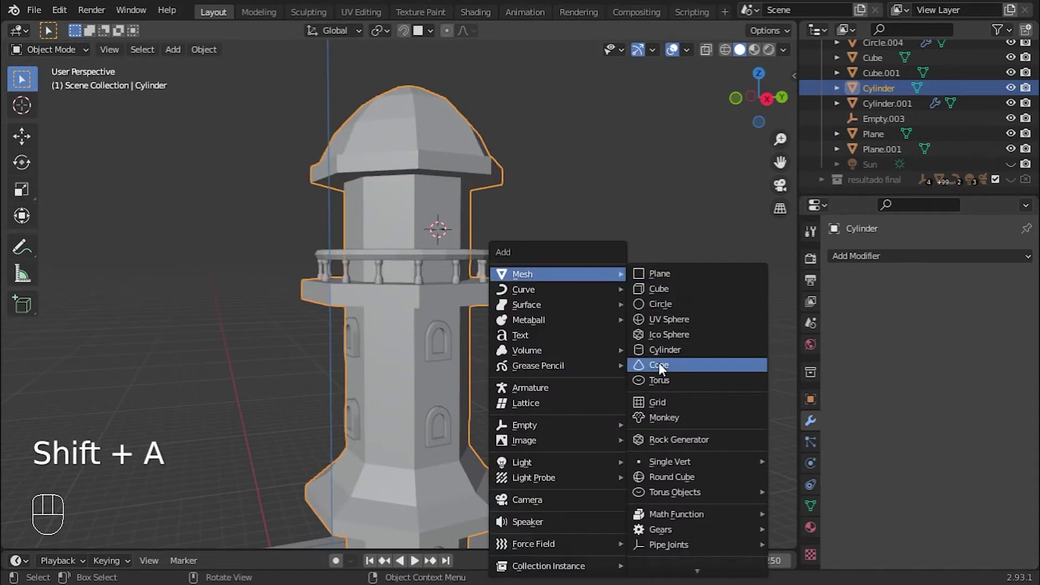
left_click(654, 350)
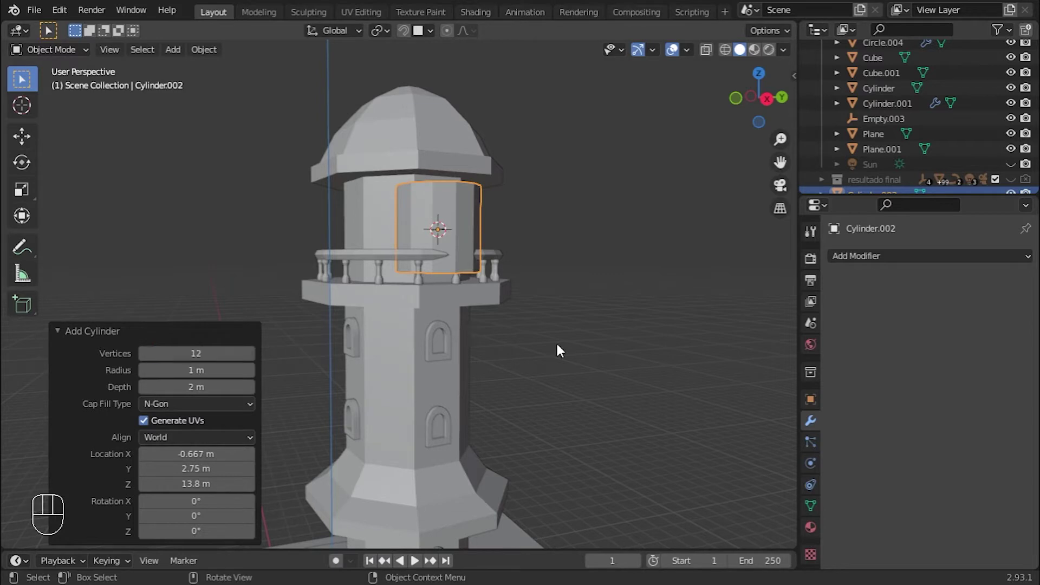
Rotate the new cylinder 90° about the global Y axis.
key("r")
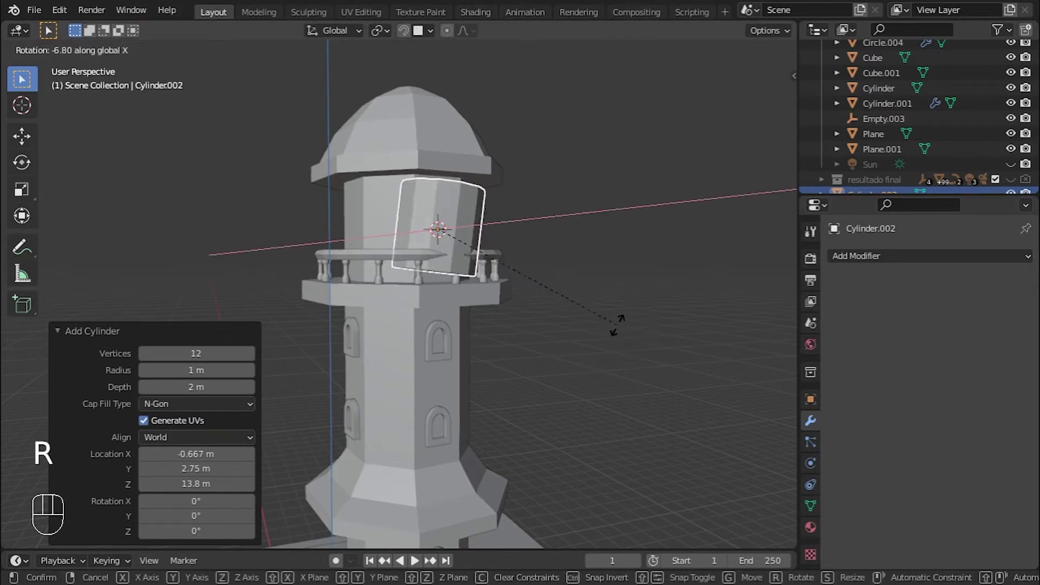
key("r")
right_click(573, 366)
key("r")
key("y")
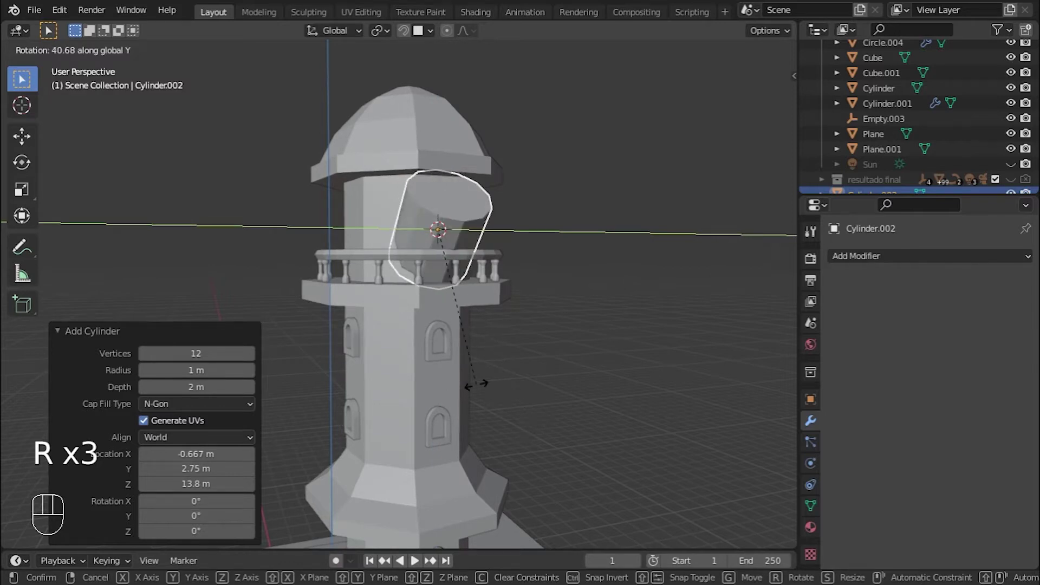
type("90")
key("Return")
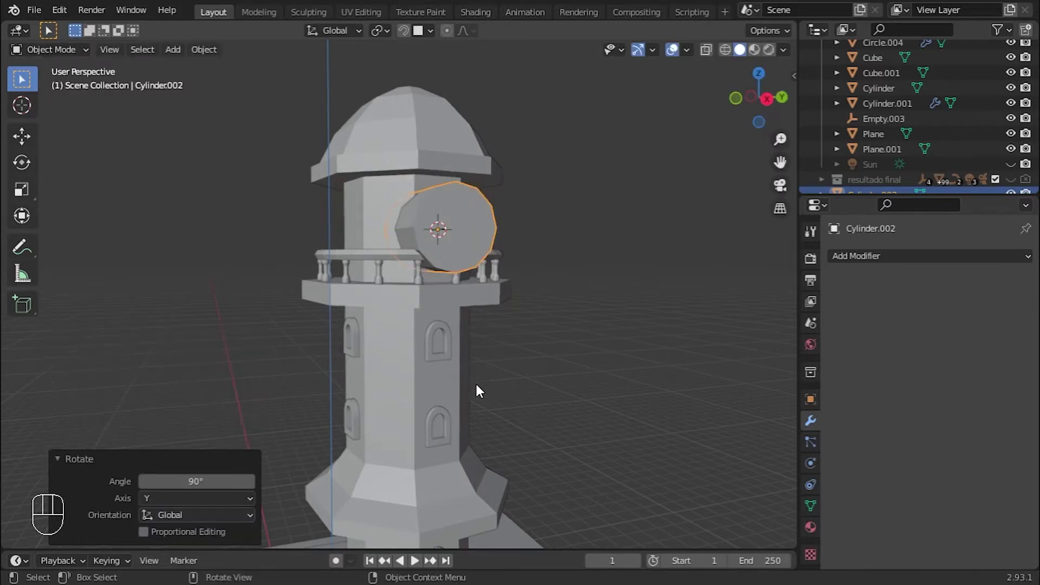
Scale the cylinder down uniformly to about 0.25 of its size.
scroll(596, 319, "up", 4)
middle_click_drag(621, 291, 711, 400, "shift")
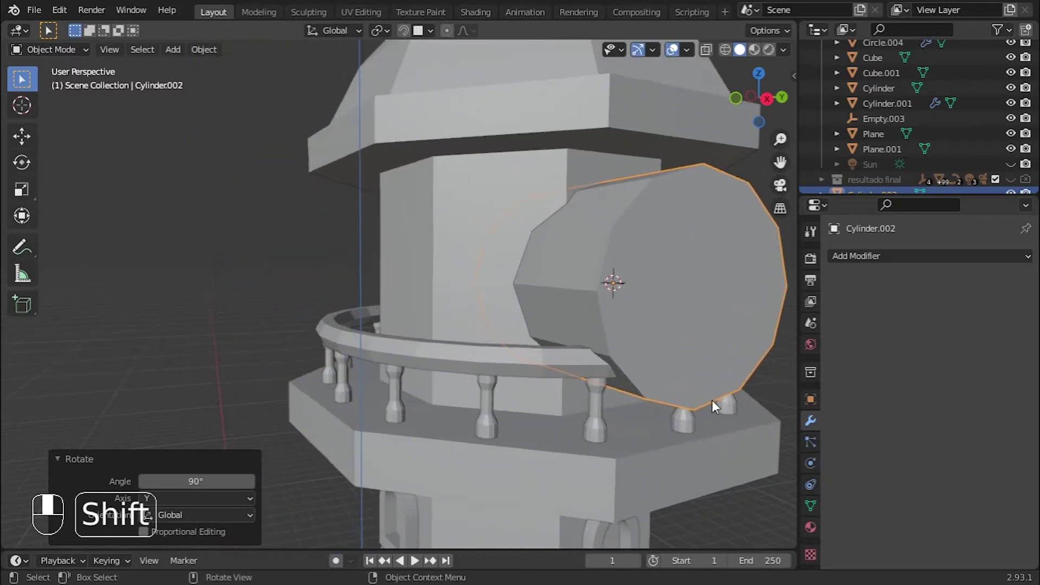
key("s")
left_click(648, 347)
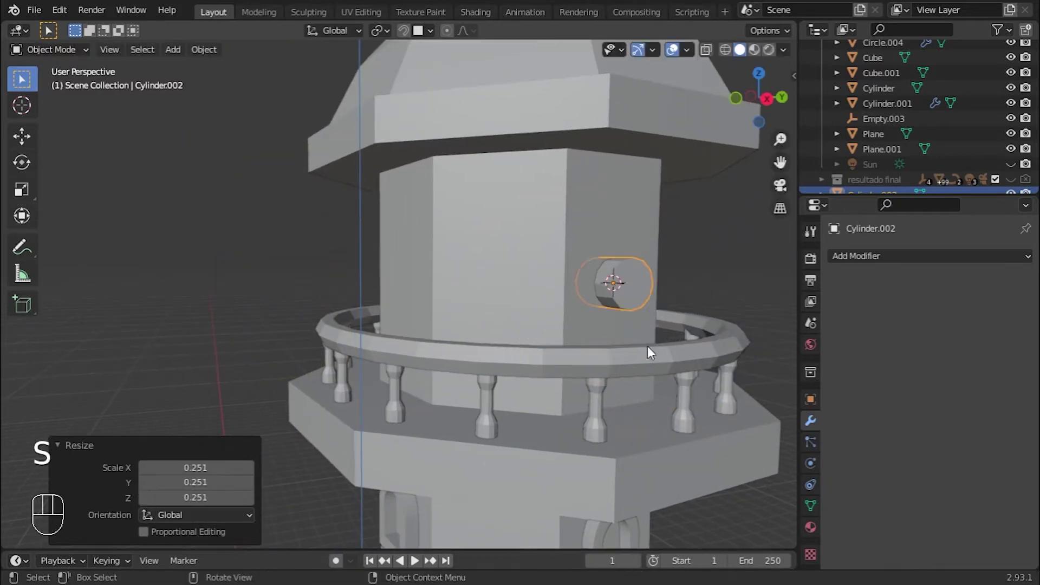
Raise the cylinder about 0.27 m along Z on the tower wall and shrink it a little further.
scroll(612, 377, "down", 4)
middle_click_drag(704, 394, 667, 399)
key("g")
key("z")
left_click(612, 379)
key("s")
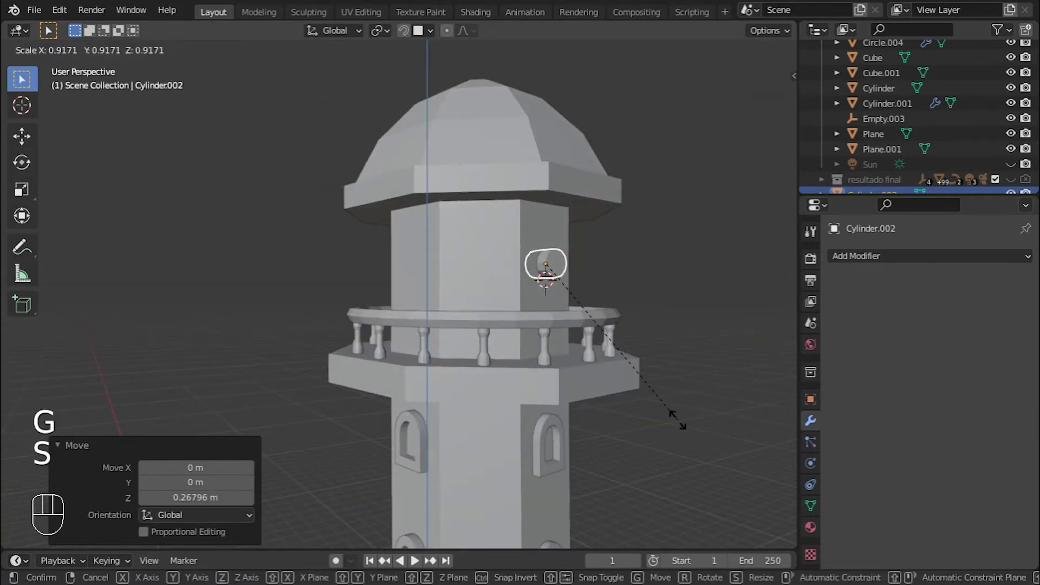
left_click(674, 419)
scroll(661, 420, "down", 4)
mouse_move(509, 440)
middle_mouse_down()
mouse_move(418, 486)
mouse_move(515, 445)
middle_mouse_up()
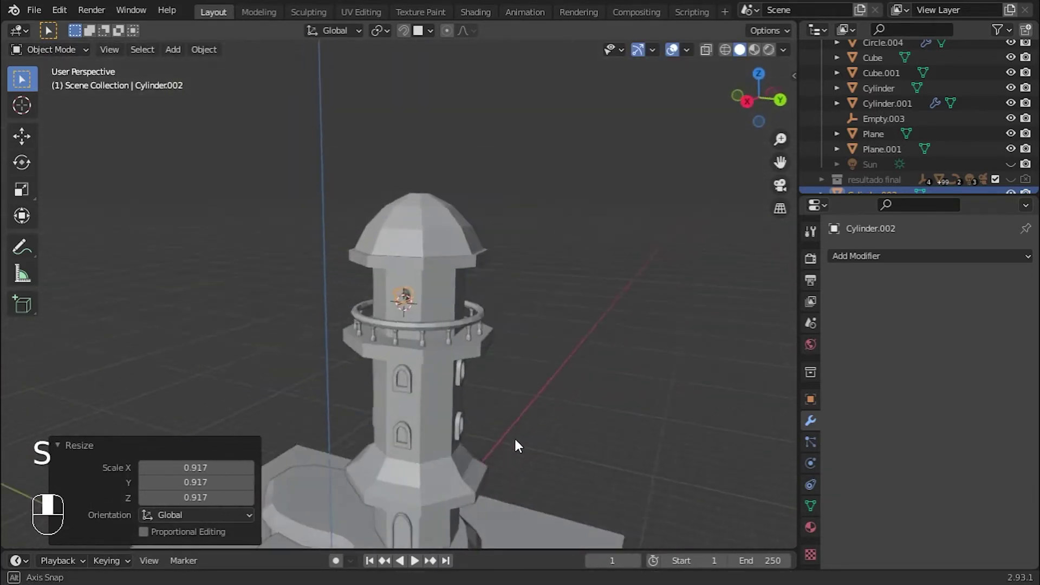
scroll(514, 445, "up", 8)
key("s")
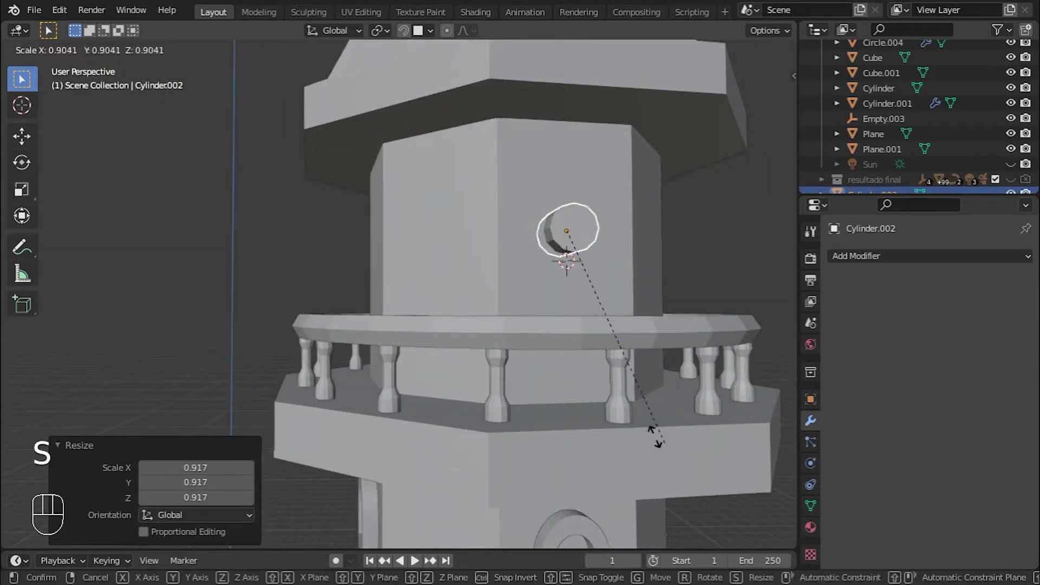
left_click(638, 424)
Taper the cylinder in Edit Mode by scaling its outer end face to about 0.69.
key("Tab")
left_click(747, 421)
middle_click_drag(610, 432, 488, 414, "shift")
scroll(464, 279, "up", 5)
scroll(487, 267, "down", 5)
key("3")
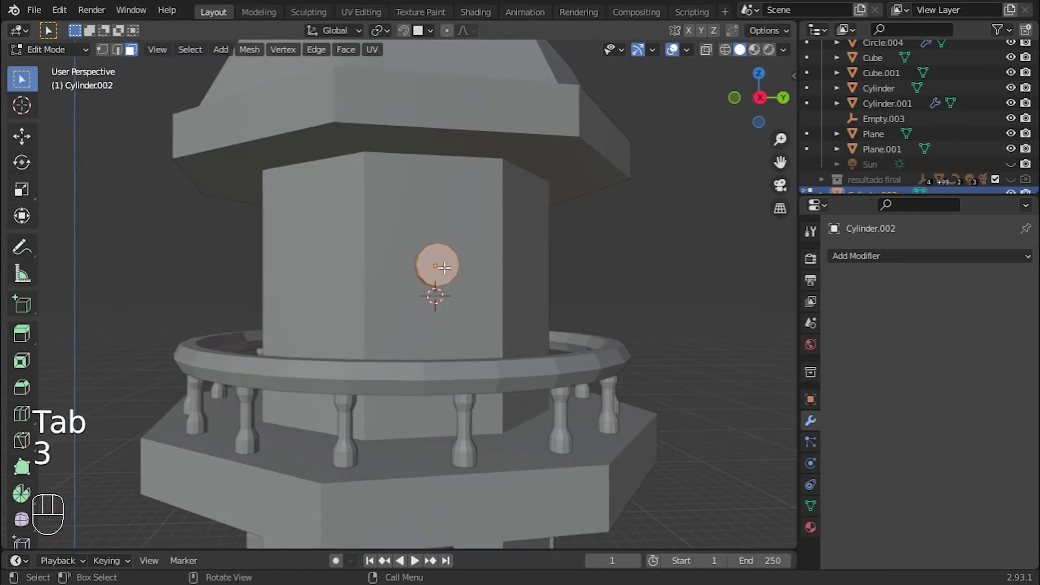
scroll(444, 268, "up", 5)
scroll(515, 270, "down", 5)
middle_click_drag(545, 253, 531, 413)
scroll(532, 401, "up", 3)
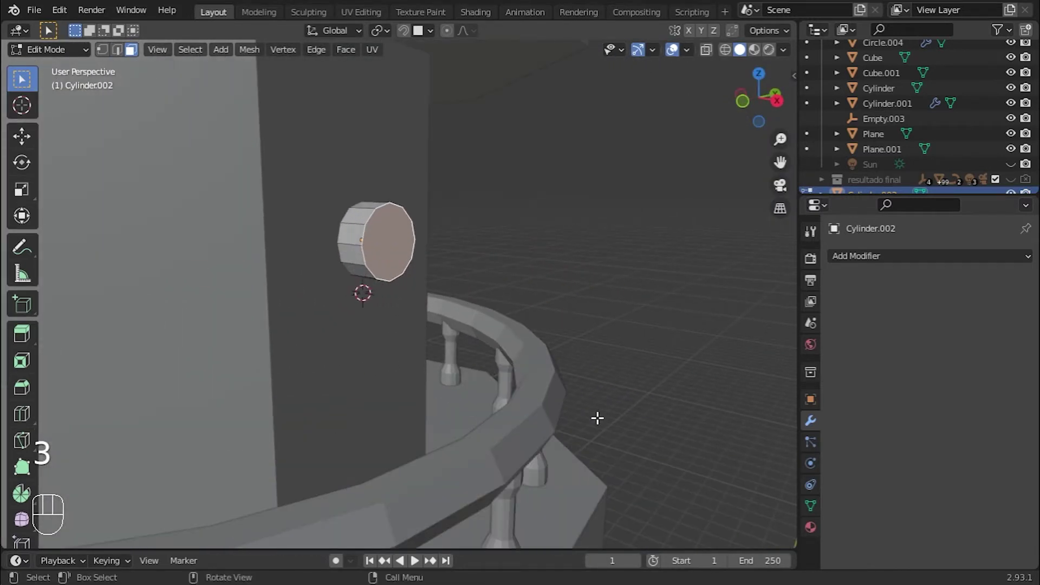
key("s")
left_click(573, 399)
key("s")
left_click(515, 352)
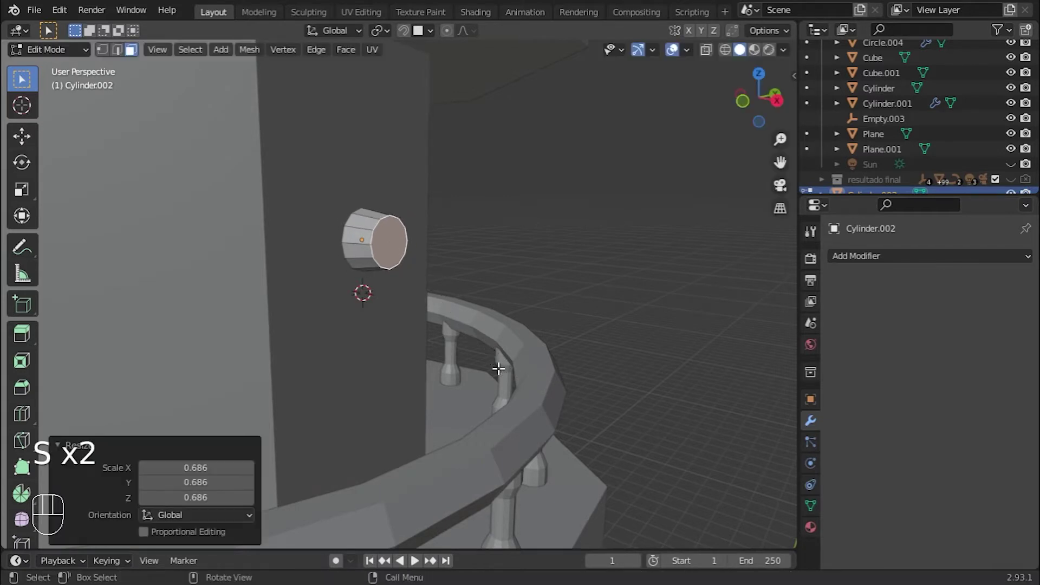
Extrude the cylinder's outer face about 0.17 m and scale the new end face down slightly.
key("e")
left_click(524, 362)
key("s")
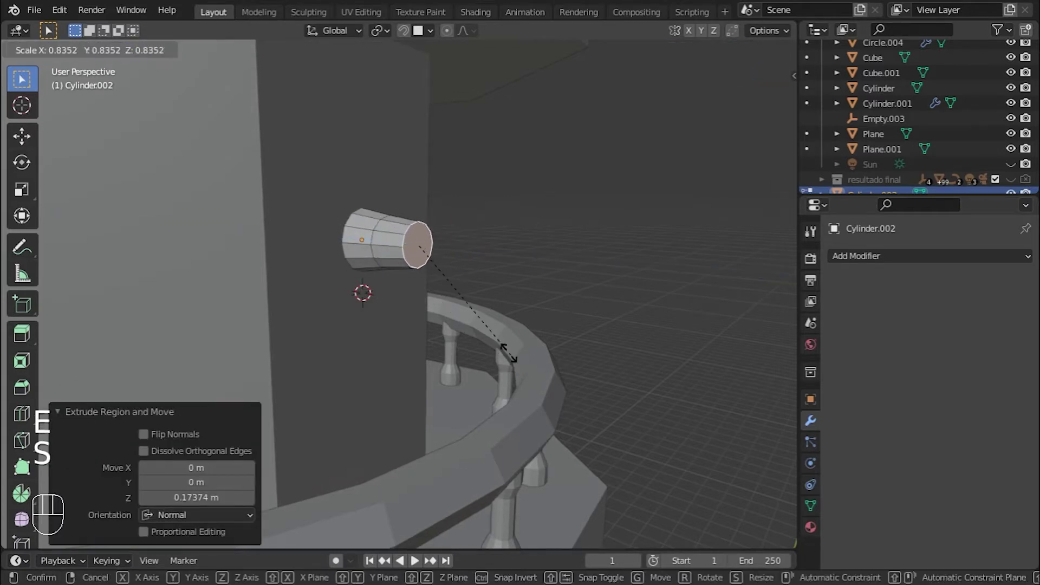
left_click(499, 356)
Extrude the end face about 1.96 m outward into a long pole and move its end about 0.24 m further along X.
scroll(496, 358, "down", 5)
key("e")
left_click(766, 390)
scroll(321, 408, "down", 5)
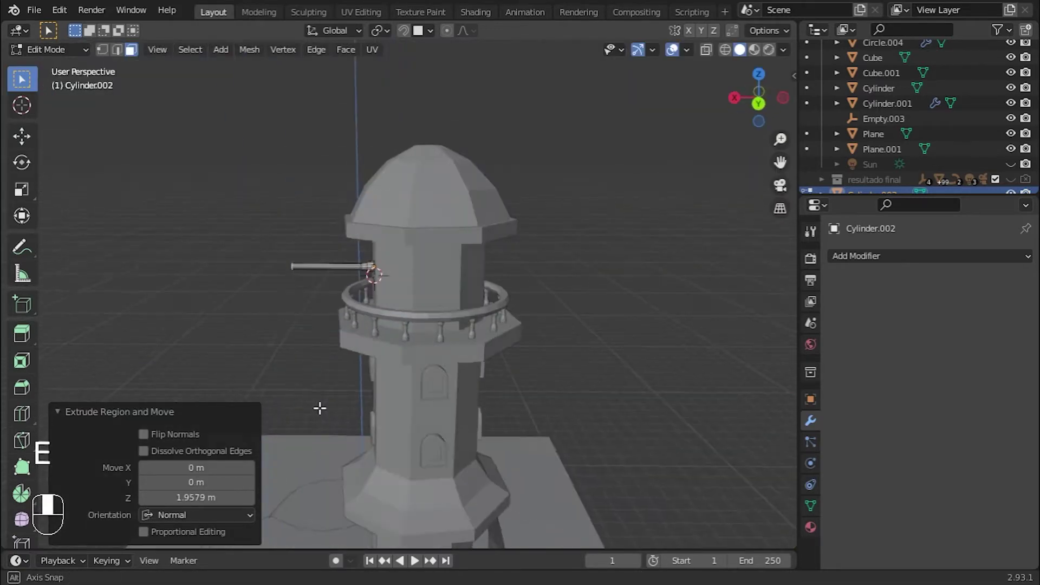
middle_click_drag(321, 408, 608, 428)
scroll(632, 414, "up", 5)
key("g")
key("x")
left_click(624, 431)
Extrude the pole's end face about 0.06 m to create a narrow band at the tip.
scroll(612, 419, "up", 4)
scroll(588, 438, "up", 4)
middle_click_drag(607, 428, 546, 458, "shift")
key("e")
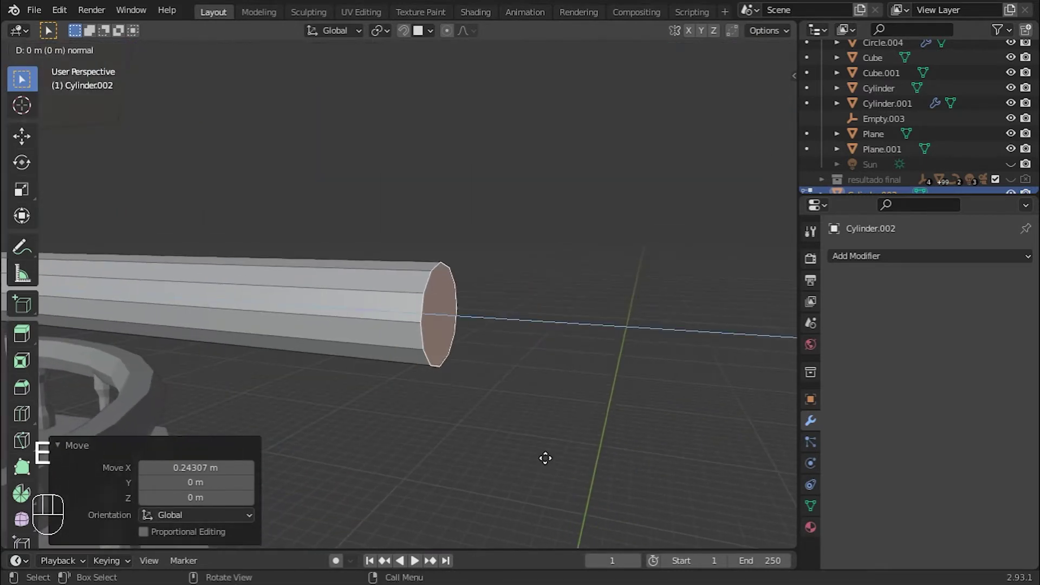
left_click(579, 466)
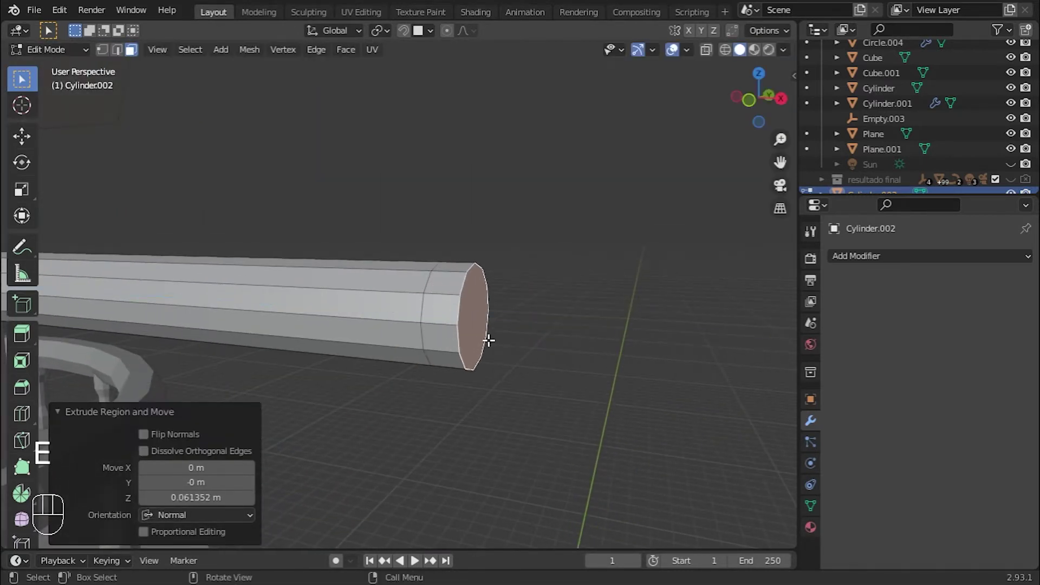
Select the band of faces around the pole's tip and extrude it outward along its normals by about 0.26 m.
left_click(441, 283, "alt")
mouse_move(498, 339)
middle_mouse_down()
mouse_move(498, 372)
mouse_move(505, 353)
middle_mouse_up()
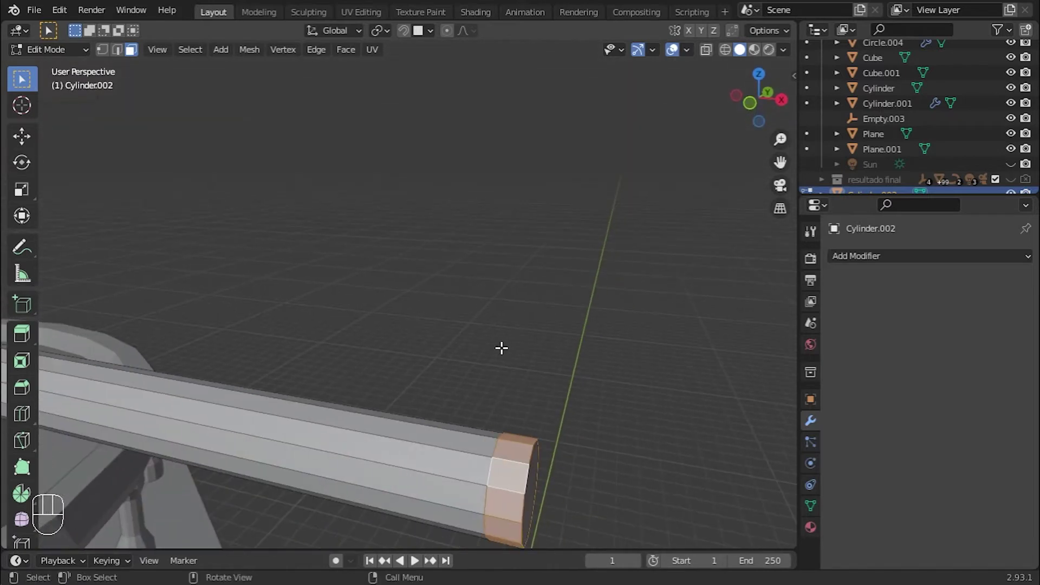
key("KP_Decimal")
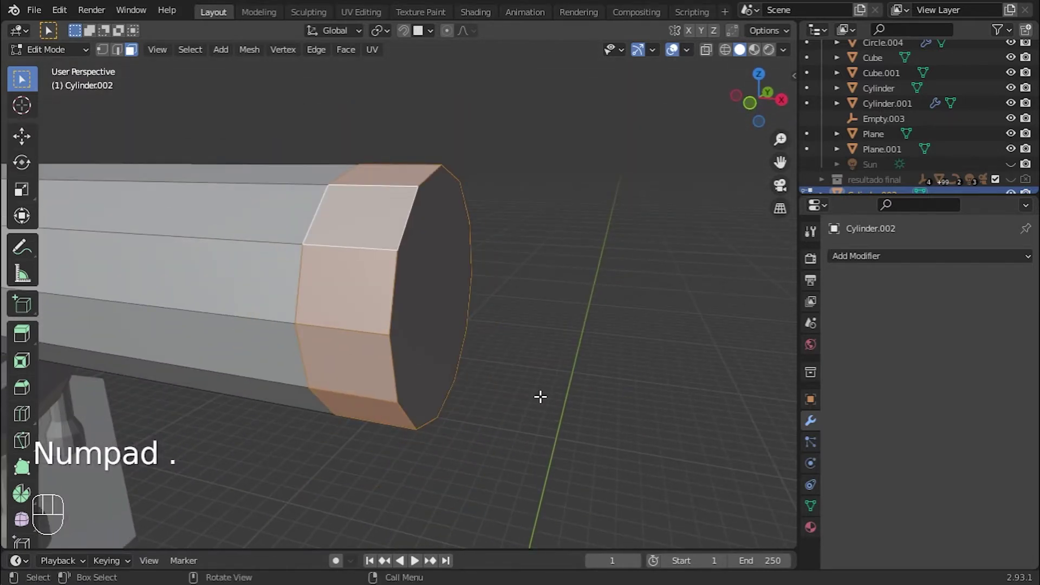
key("alt+e")
left_click(541, 396)
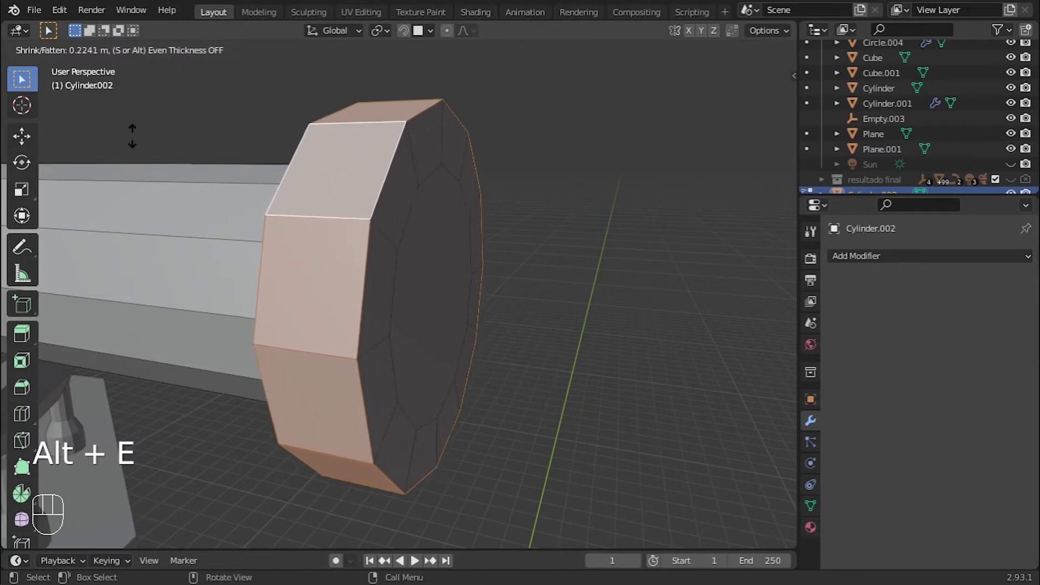
left_click(73, 113)
Select the flange's front ring together with its central face and extrude them forward about 0.075 m.
scroll(597, 391, "down", 3)
middle_click_drag(597, 391, 353, 367)
key("KP_Decimal")
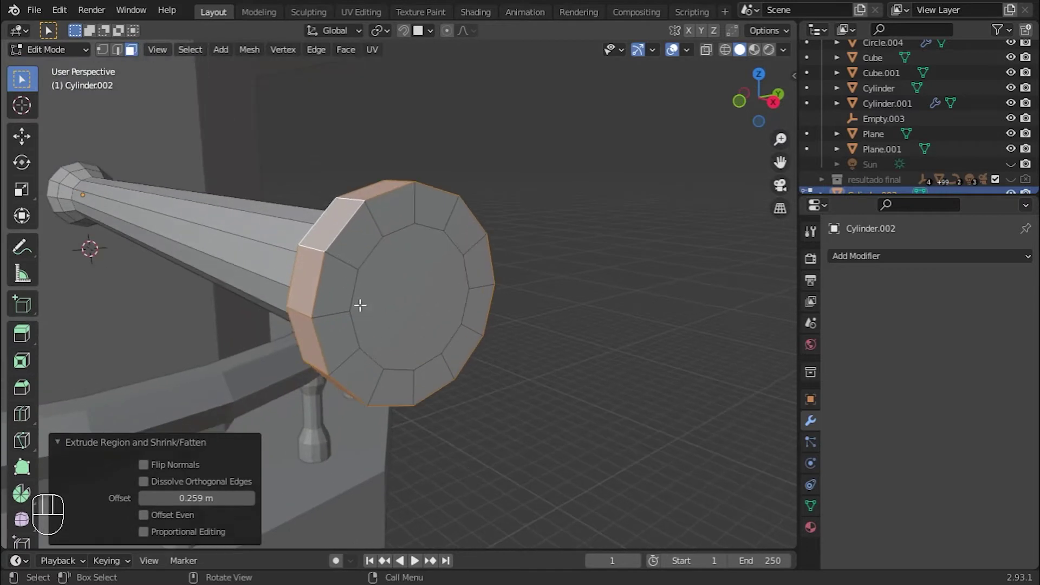
left_click(351, 263, "alt")
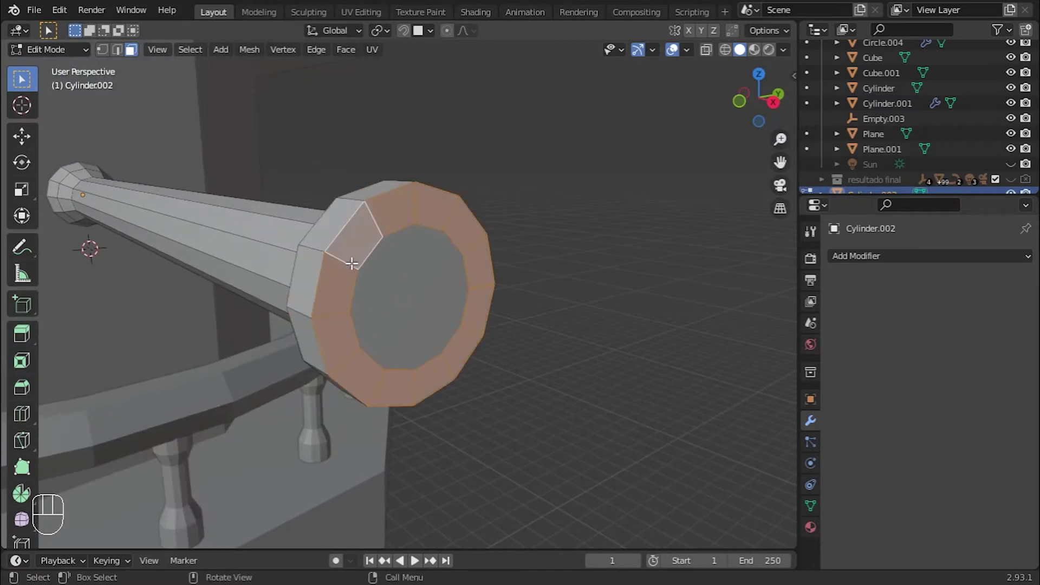
left_click(376, 294, "shift")
middle_click_drag(375, 294, 542, 399)
key("e")
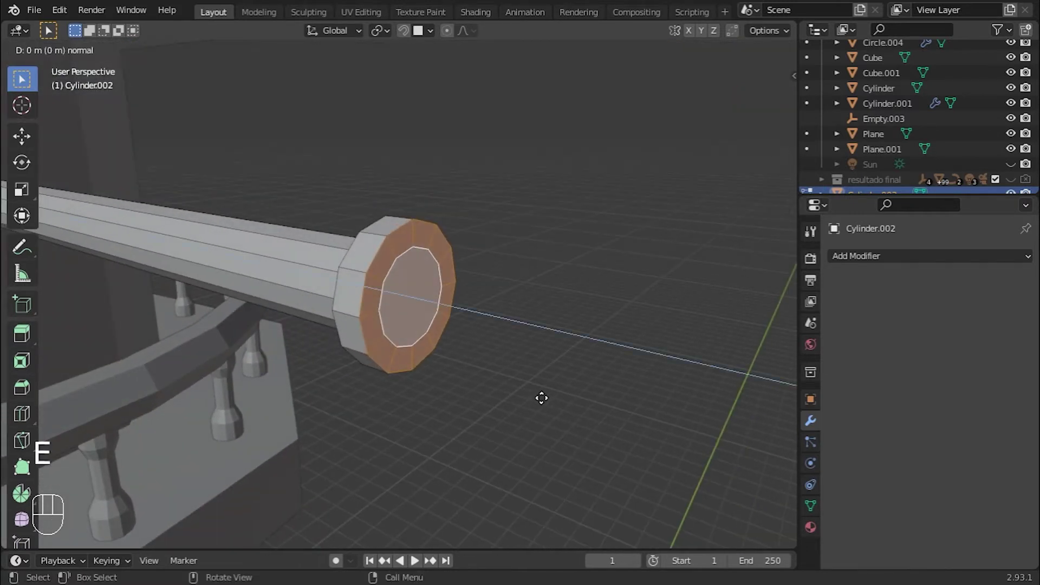
left_click(575, 409)
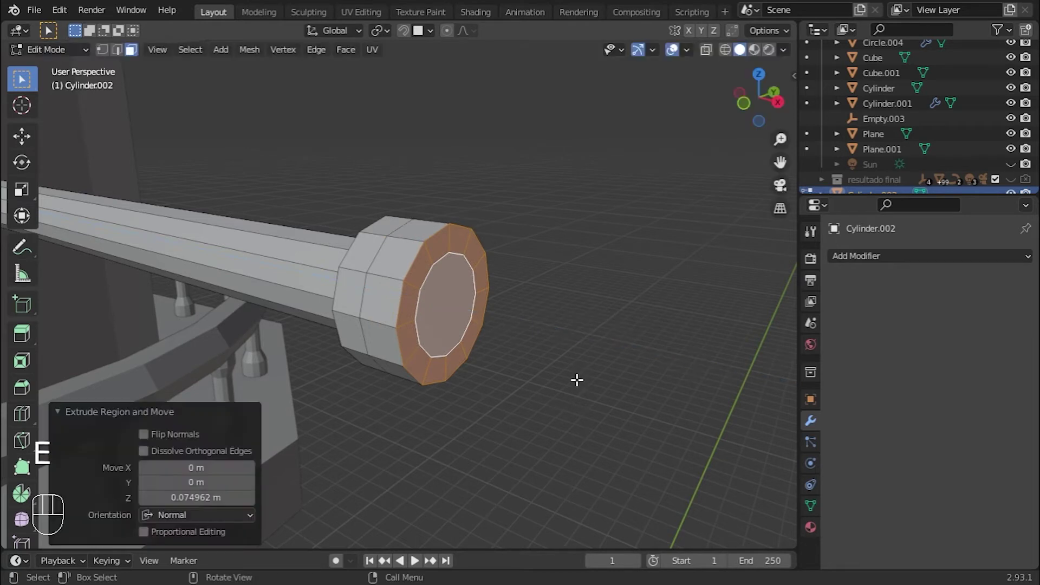
Inset the flange's central front face about 0.14 m and extrude it inward to form a recess.
middle_click_drag(576, 378, 547, 401)
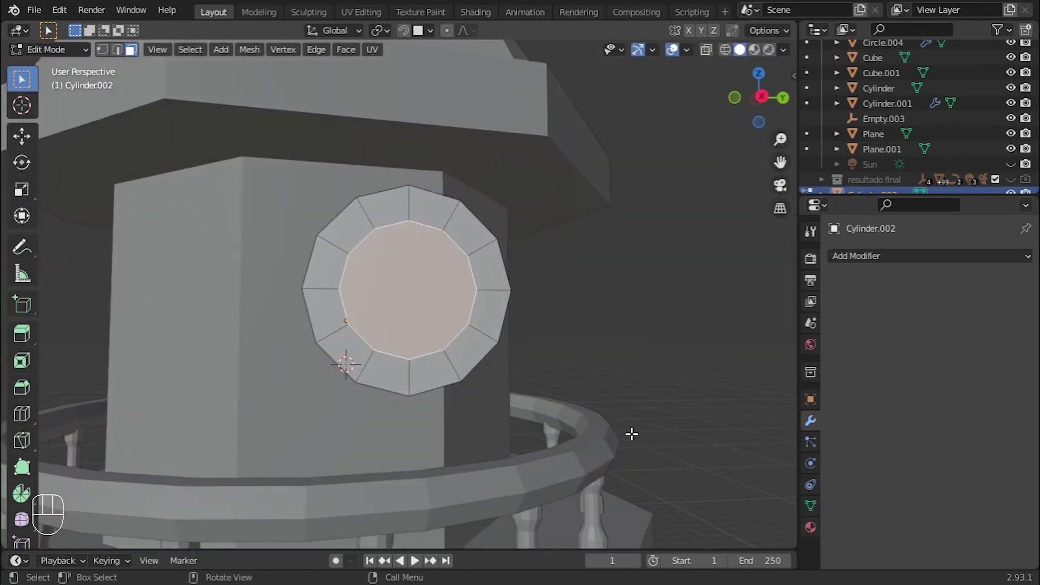
key("i")
left_click(611, 432)
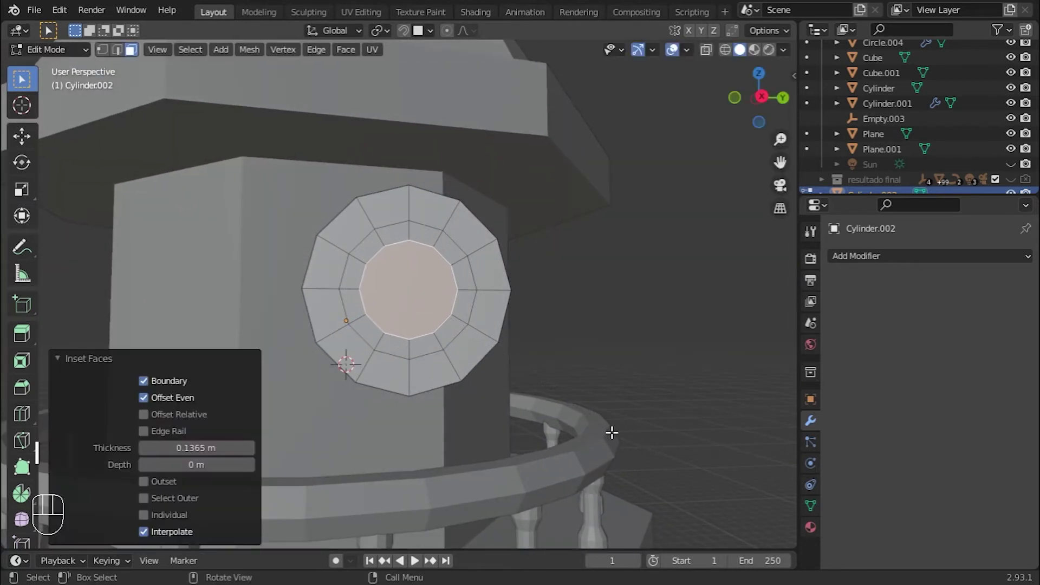
middle_click_drag(612, 432, 569, 477)
key("e")
left_click(514, 411)
Widen the front of the flange by scaling up its outer loop of side faces, finishing in Object Mode.
scroll(445, 379, "up", 4)
scroll(456, 296, "up", 2)
left_click(442, 331, "alt")
key("s")
key("s")
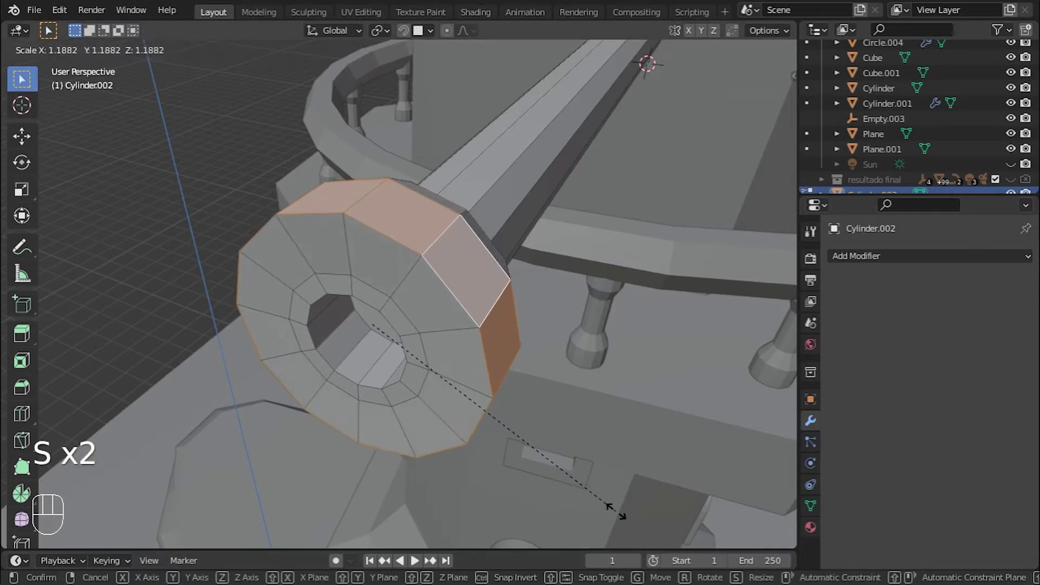
left_click(592, 515)
middle_click_drag(592, 515, 421, 304)
key("s")
left_click(488, 425)
key("Tab")
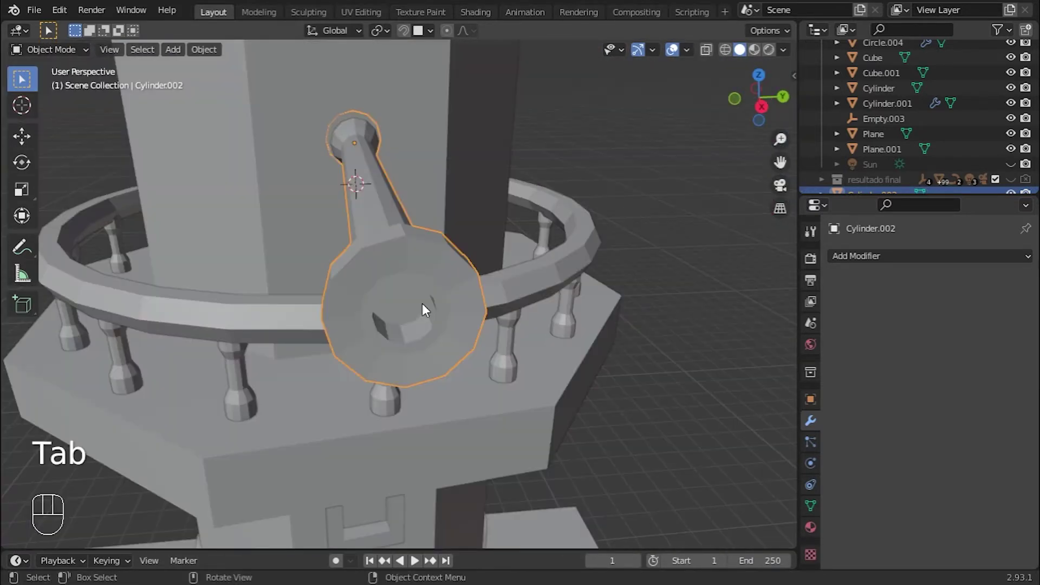
Snap the 3D cursor to the recess's inner face in Edit Mode and return to Object Mode.
key("Tab")
key("shift+s")
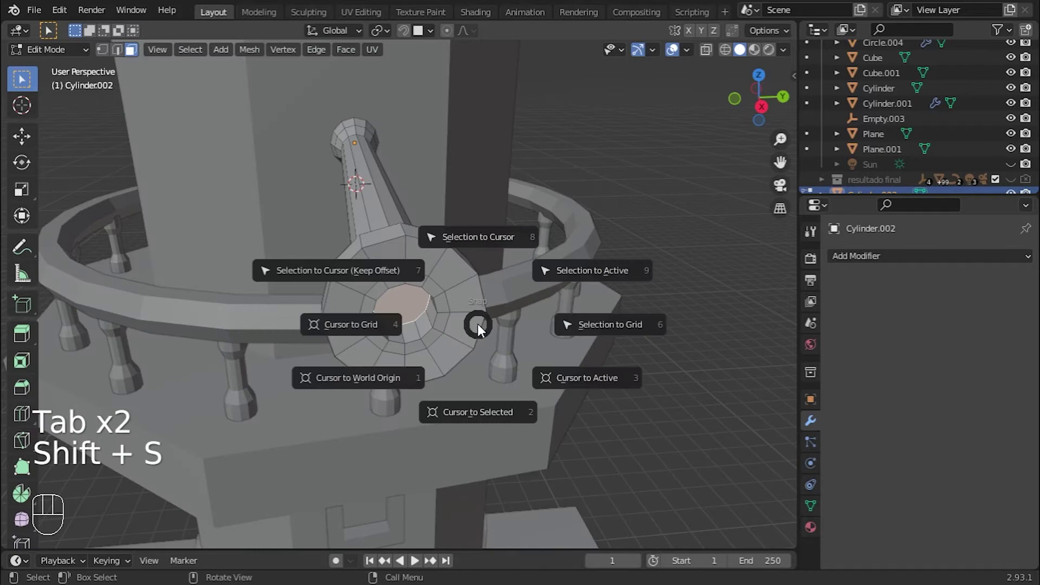
left_click(475, 411)
key("Tab")
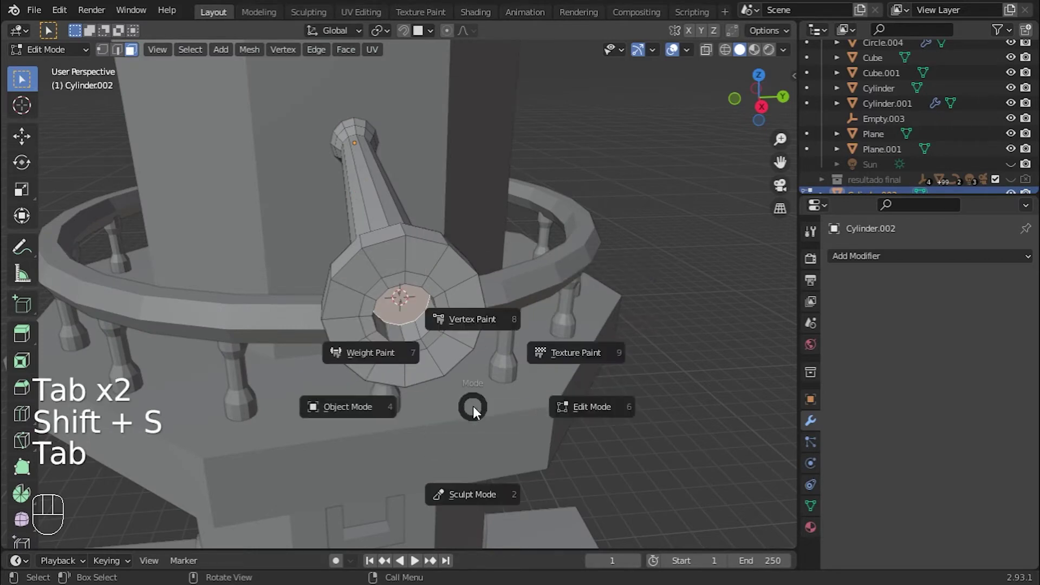
left_click(375, 406)
Add a cube at the 3D cursor in the pole's recess and scale it down by about 0.218, then by 0.243.
middle_click_drag(376, 406, 484, 404)
key("shift+a")
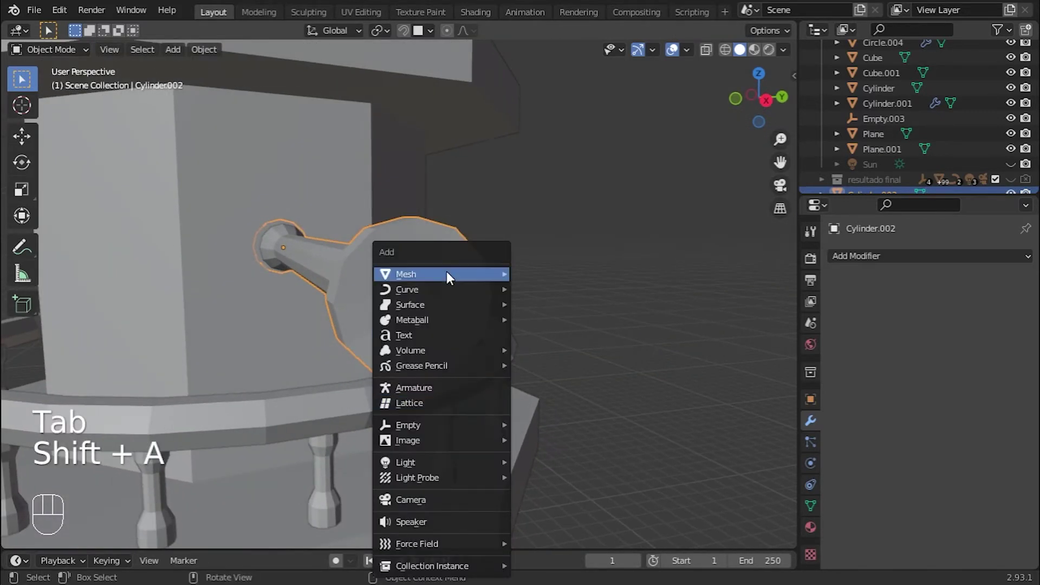
mouse_move(450, 272)
left_click(562, 289)
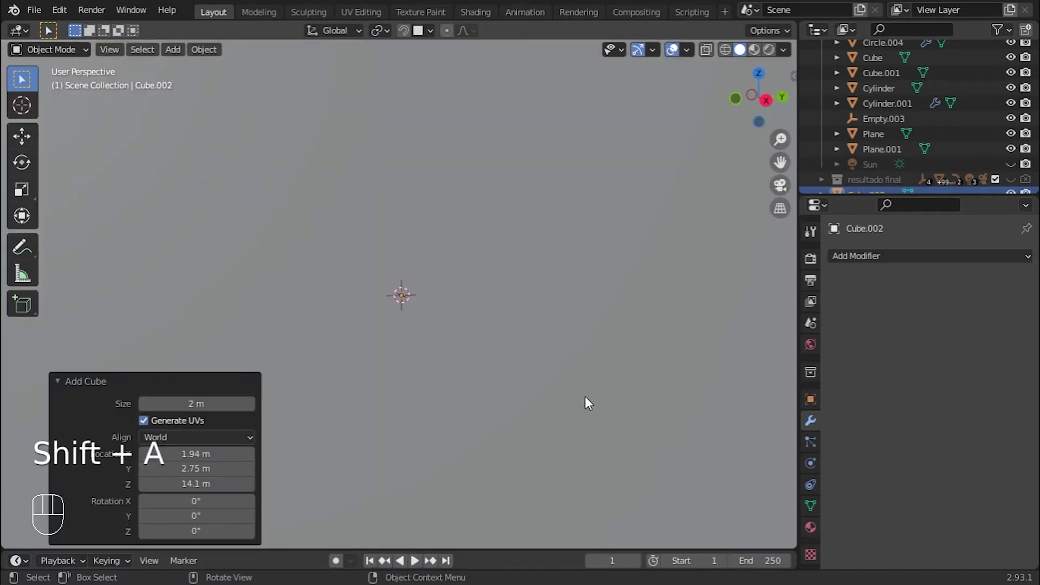
scroll(607, 417, "down", 3)
key("s")
left_click(505, 349)
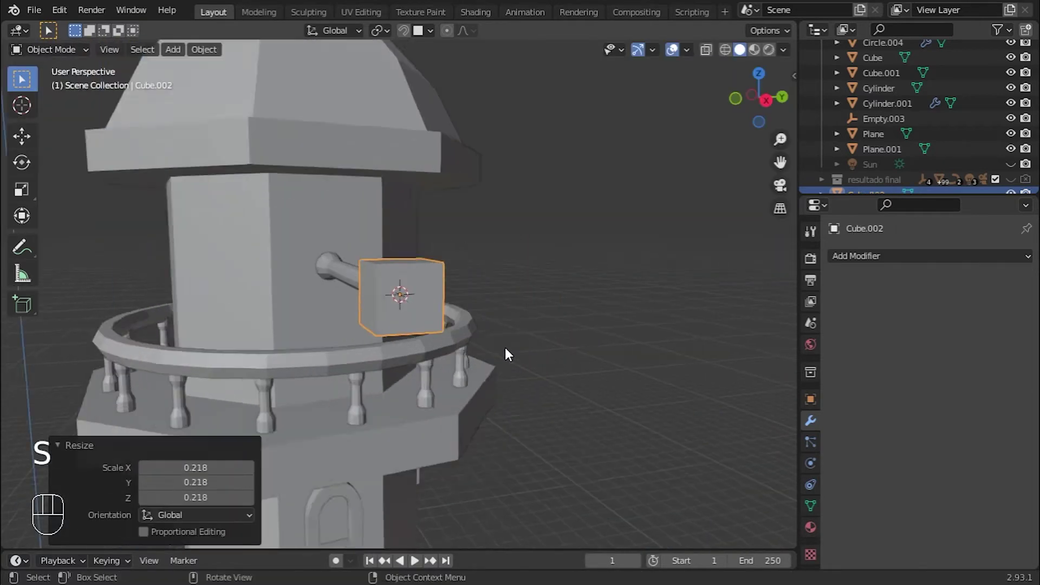
scroll(595, 417, "up", 5)
key("s")
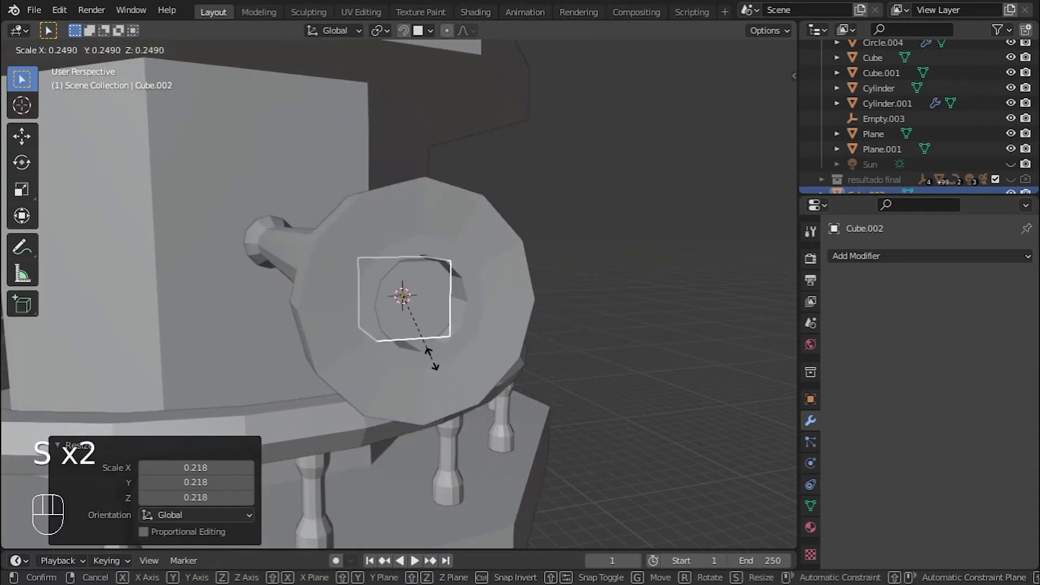
left_click(429, 355)
Move the cube about 0.042 m along X and raise it about 0.308 m along Z above the pole's round end.
middle_click_drag(474, 395, 527, 427)
key("g")
key("x")
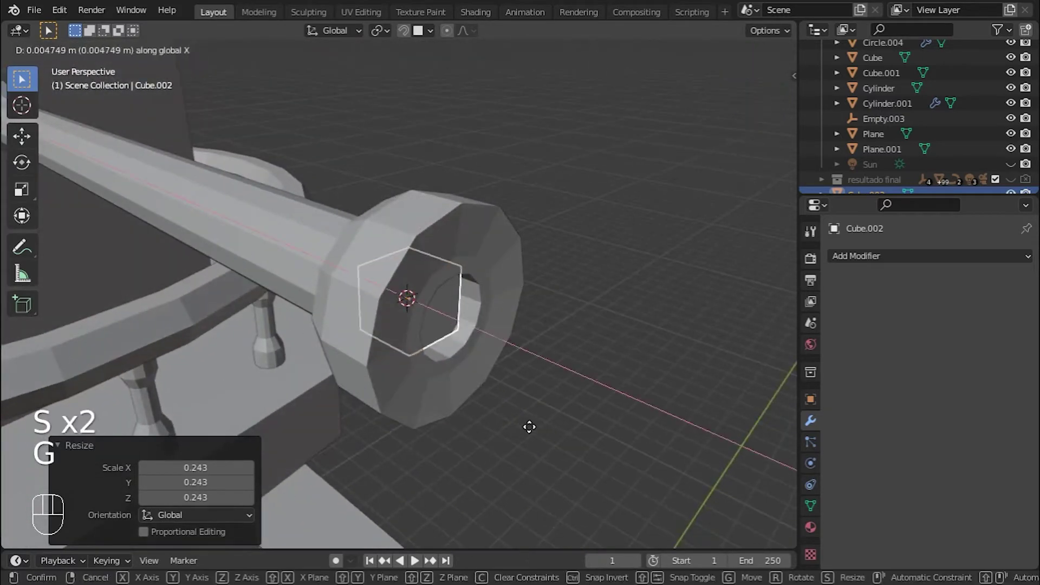
left_click(541, 433)
key("g")
key("z")
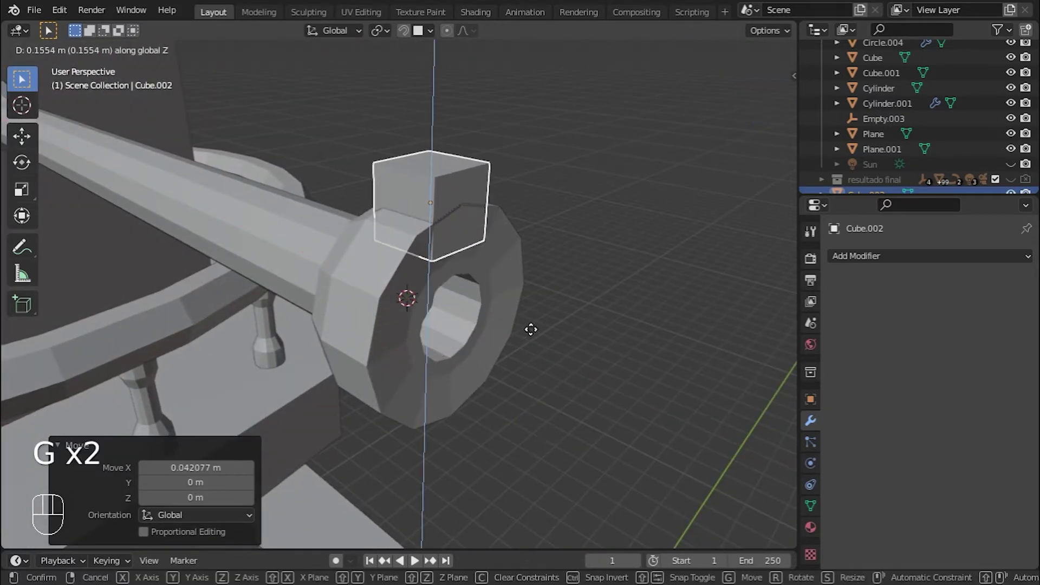
left_click(527, 251)
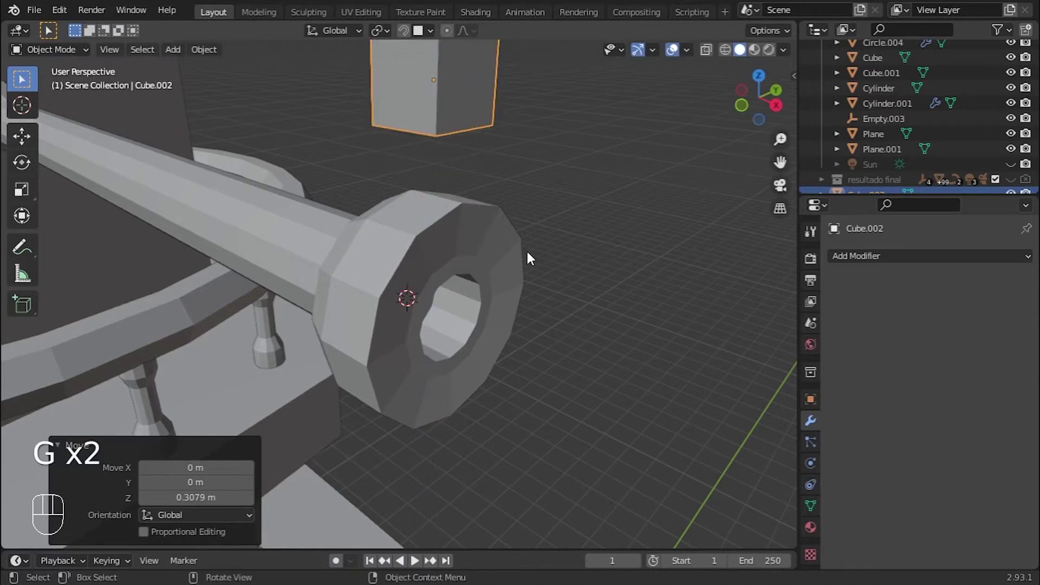
Enter Edit Mode on the cube and thin it to about 0.51 along X.
middle_click_drag(527, 251, 428, 246)
key("Tab")
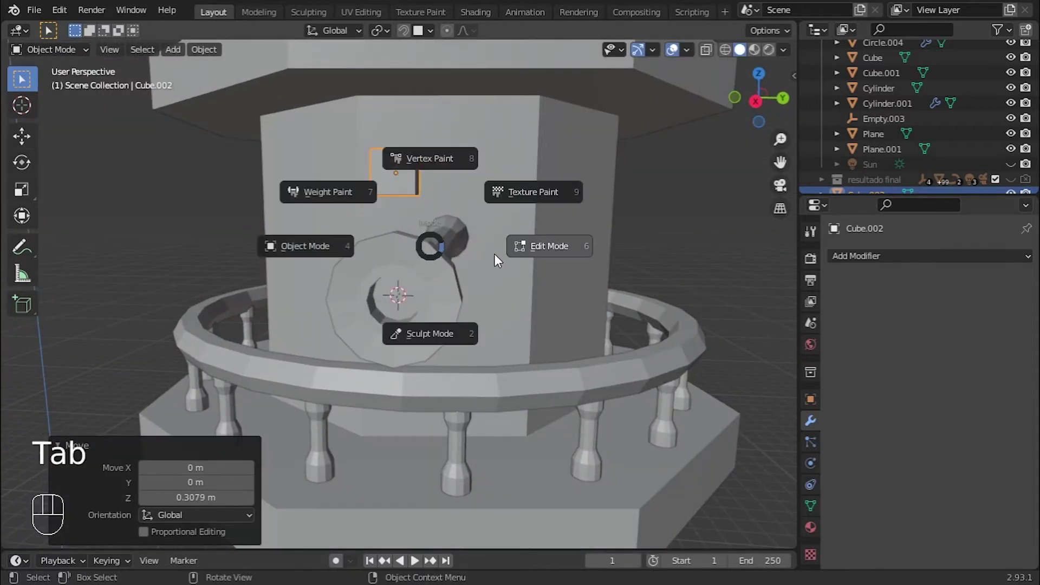
left_click(522, 252)
middle_click_drag(526, 253, 557, 371, "shift")
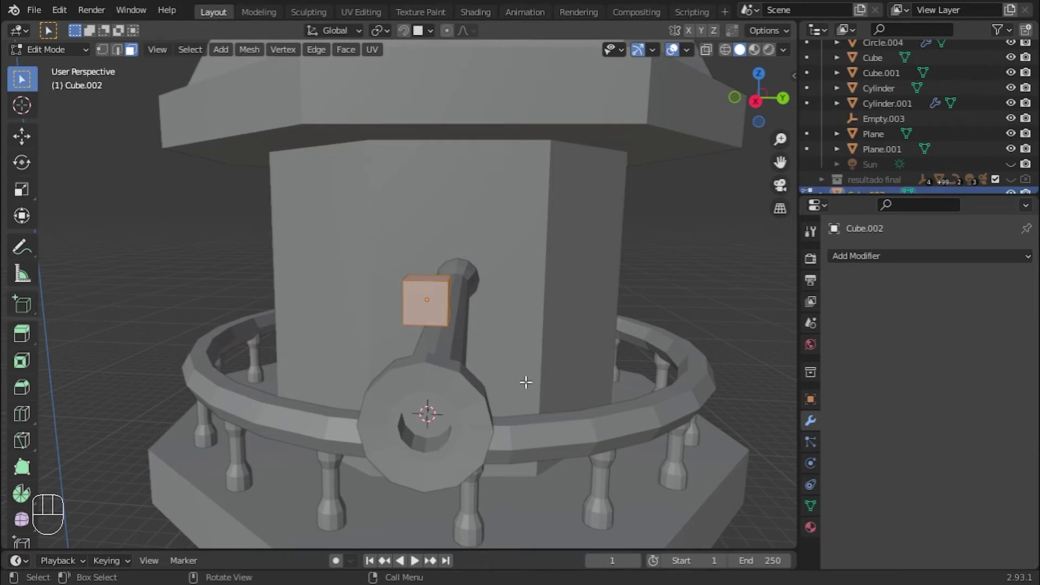
middle_click_drag(585, 411, 516, 213)
key("s")
key("x")
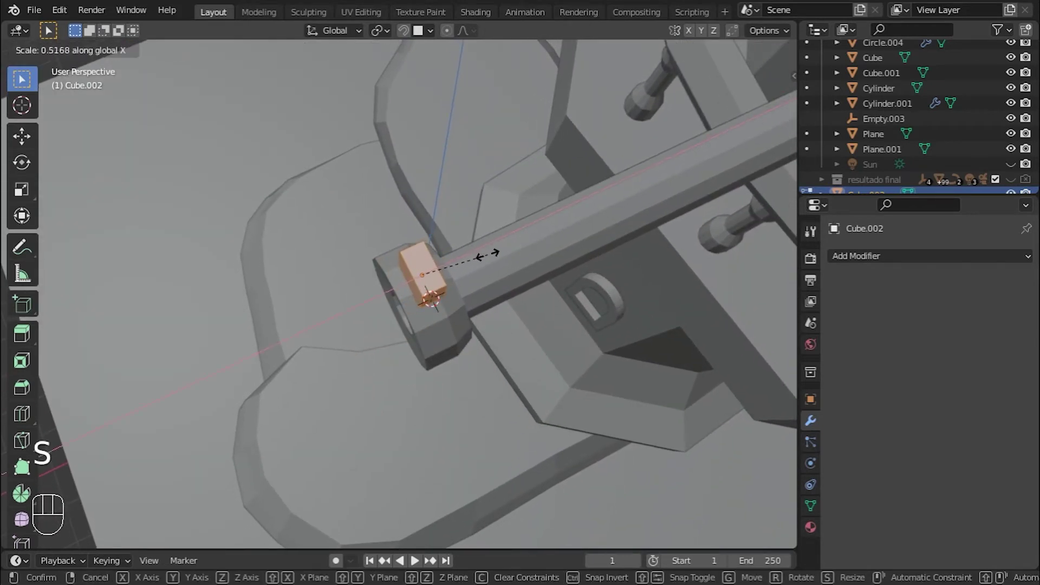
left_click(491, 251)
Stretch the cube by about 8.47 along Z into a tall bar and raise it about 0.29 m.
middle_click_drag(492, 251, 585, 142)
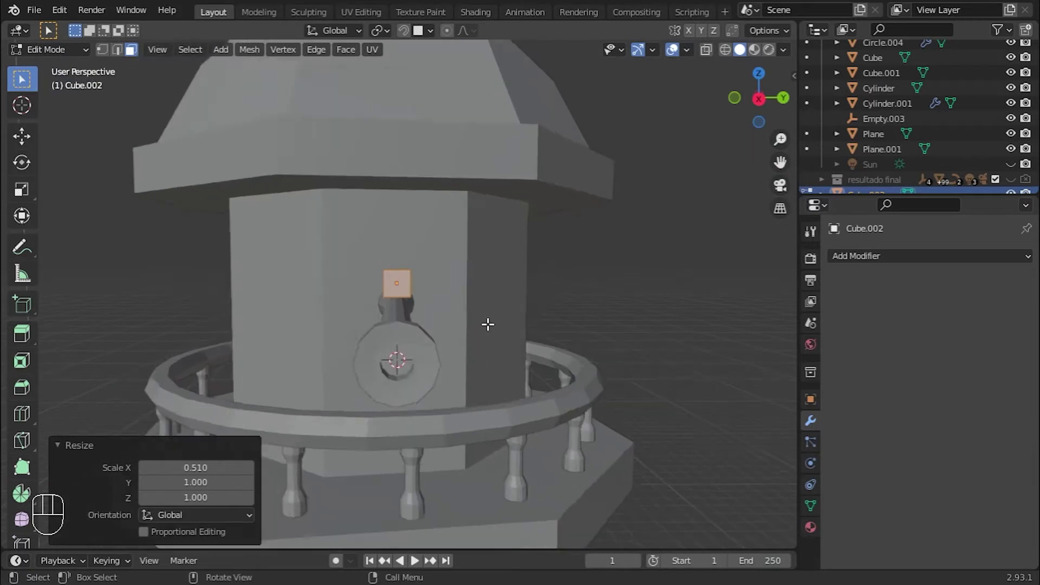
middle_click_drag(488, 324, 480, 318)
key("s")
key("z")
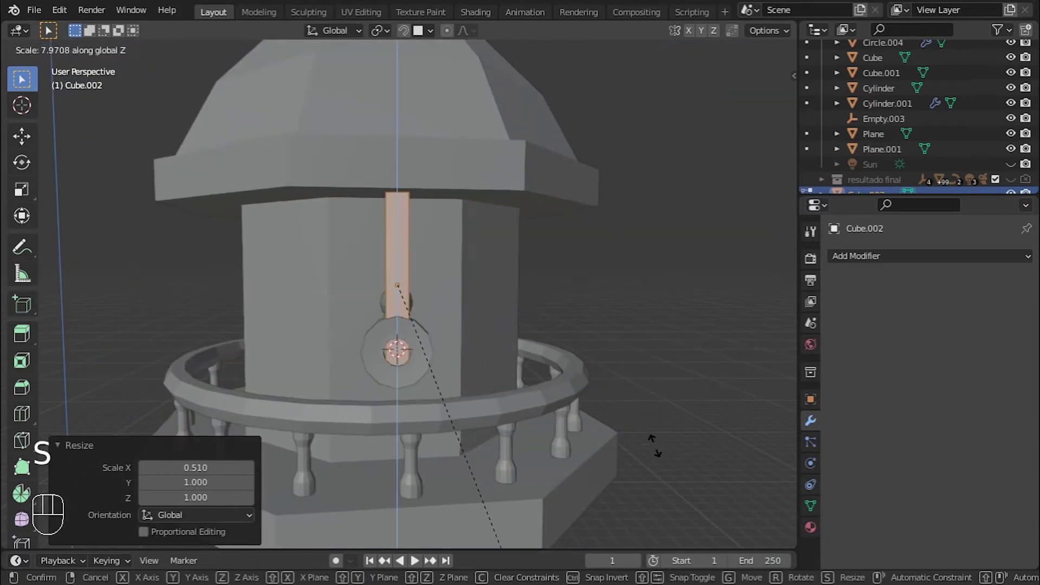
left_click(618, 493)
key("g")
key("z")
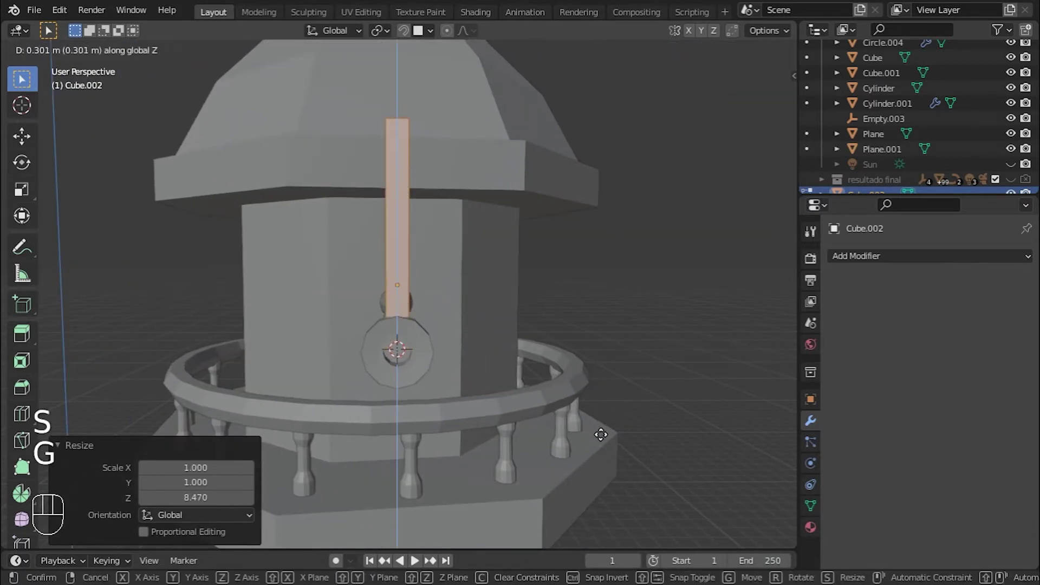
left_click(600, 436)
Lengthen the bar by about 2.055 along Z and raise it about 0.396 m so it starts at the round end.
scroll(582, 375, "down", 4)
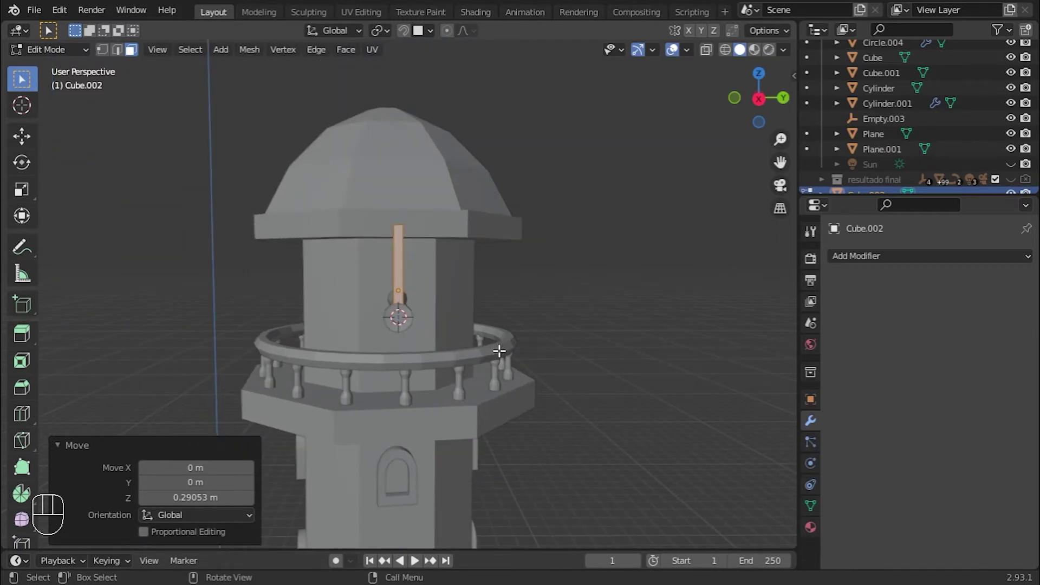
scroll(413, 340, "up", 3)
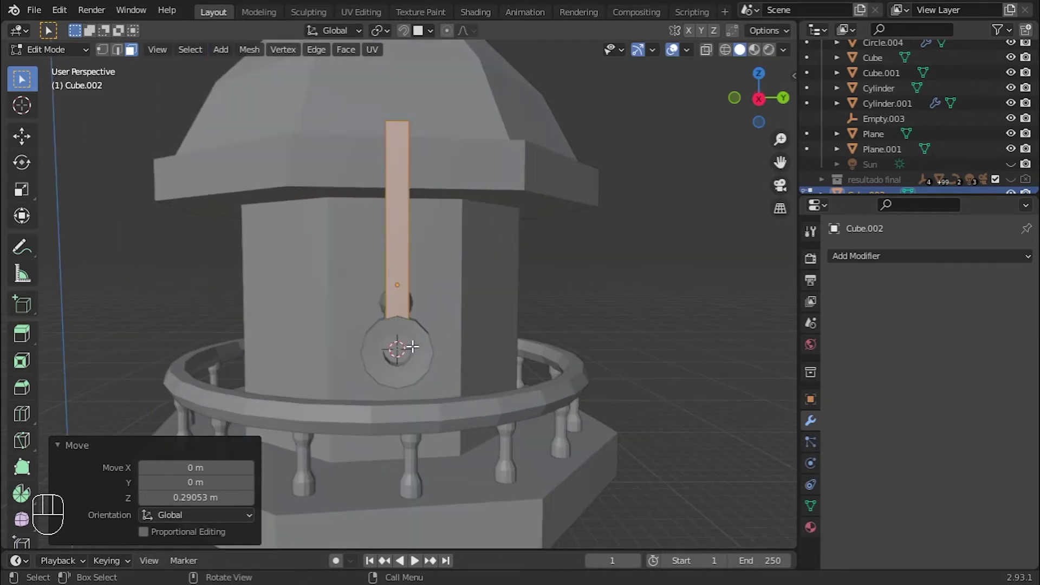
scroll(428, 334, "down", 3)
key("s")
key("z")
left_click(464, 485)
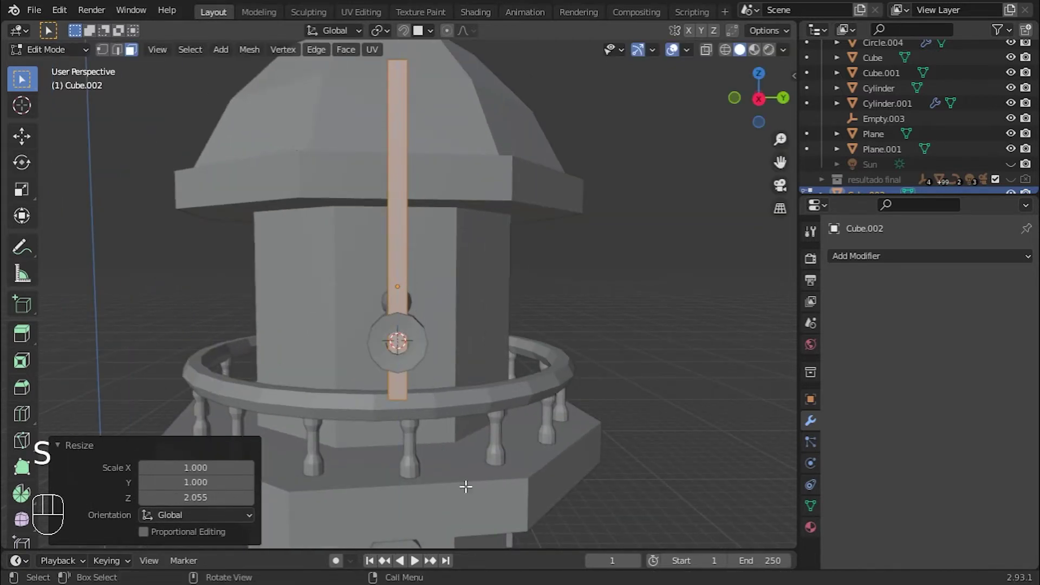
scroll(487, 391, "up", 2)
key("g")
key("z")
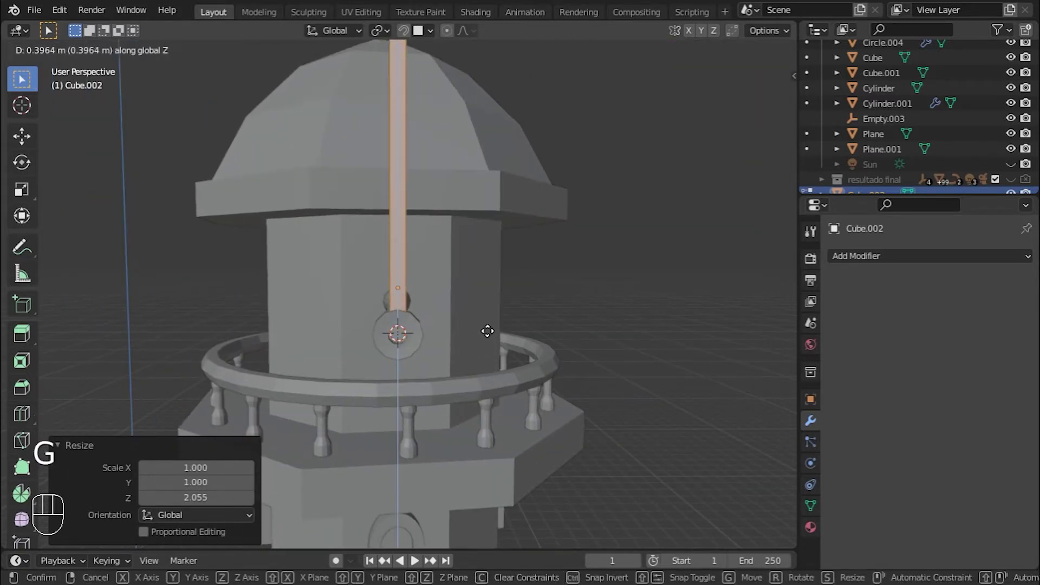
left_click(488, 331)
Scale the bar by about 1.24 along Z and move it up about 0.33 m.
middle_click_drag(488, 331, 549, 367)
key("s")
key("z")
right_click(576, 344)
scroll(576, 344, "down", 2)
key("s")
key("z")
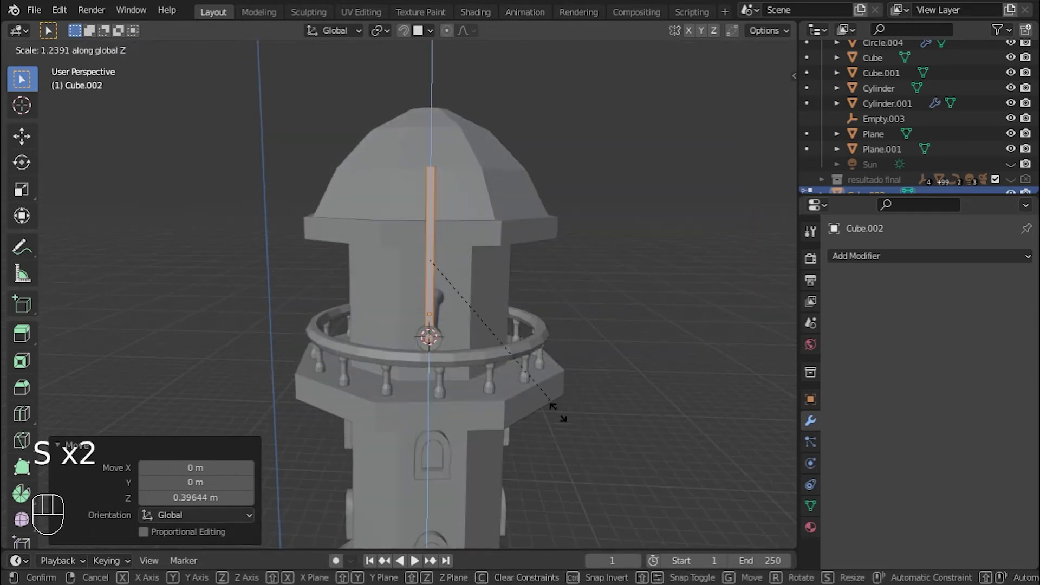
left_click(558, 414)
key("g")
key("z")
left_click(559, 412)
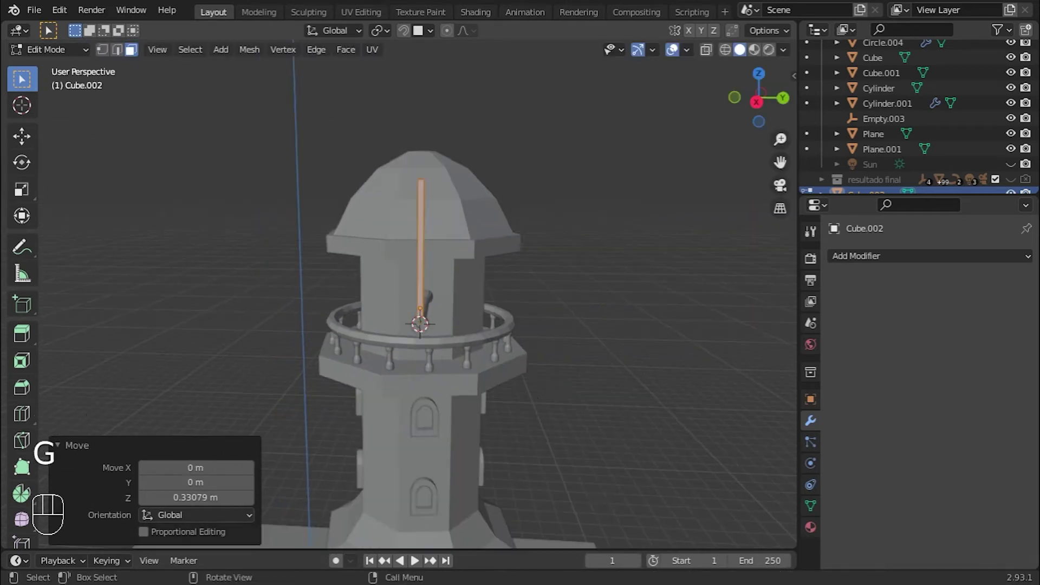
Stretch the bar along Z past the dome's peak and raise it about 0.567 m above the round end.
key("s")
key("z")
left_click(531, 427)
scroll(526, 331, "up", 2)
key("g")
key("z")
left_click(528, 338)
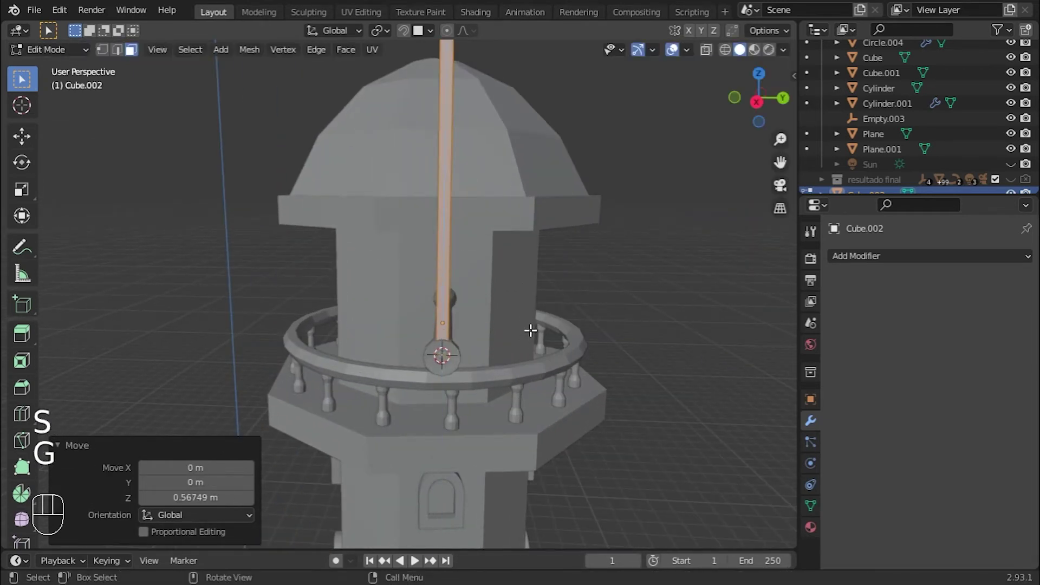
Widen the bar into a broad flat blade by scaling it about 10.7 along Y.
scroll(543, 320, "down", 2)
middle_click_drag(544, 320, 518, 318)
scroll(520, 317, "up", 2)
key("s")
key("x")
key("s")
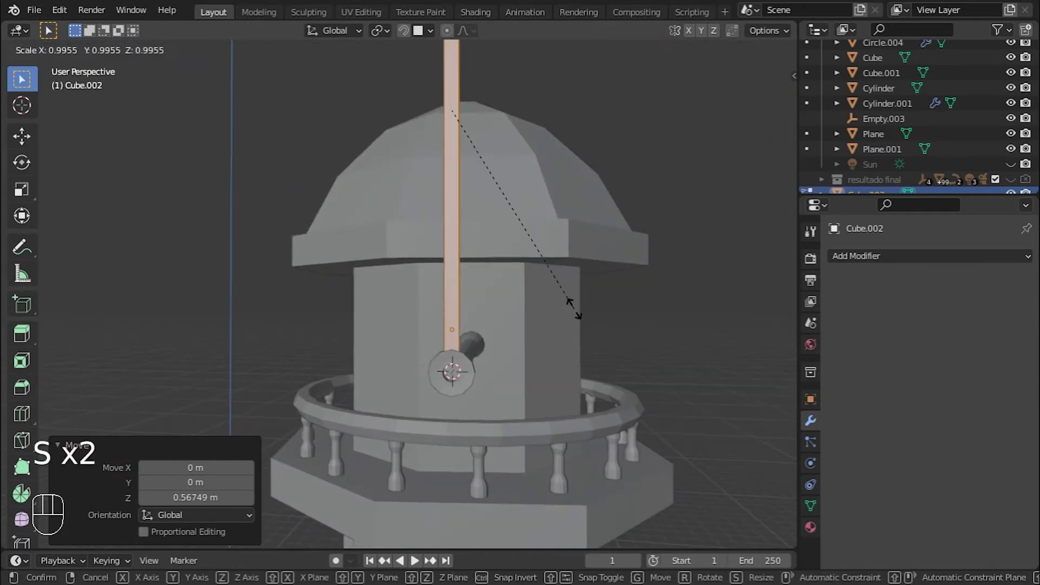
key("y")
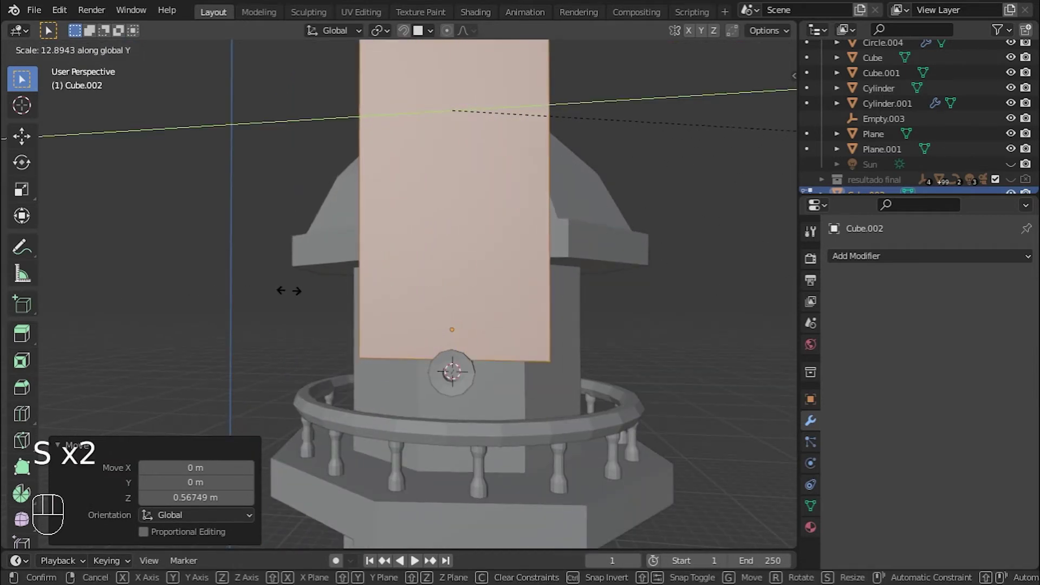
left_click(573, 186)
Fine-tune the blade's width with a scale of about 0.99 along Y, staying in Edit Mode.
scroll(580, 195, "down", 3)
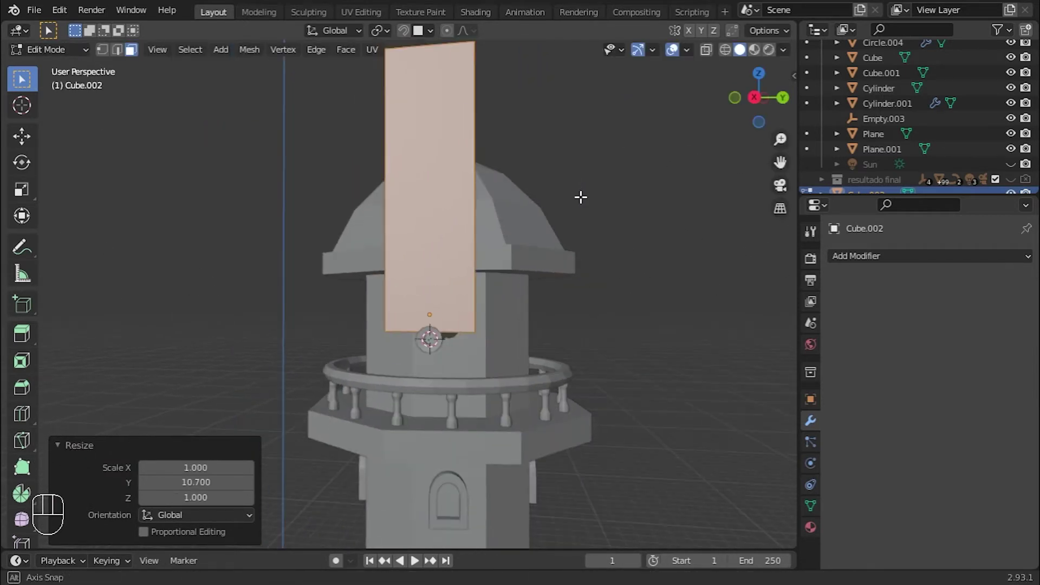
middle_click_drag(580, 195, 618, 260)
key("s")
key("y")
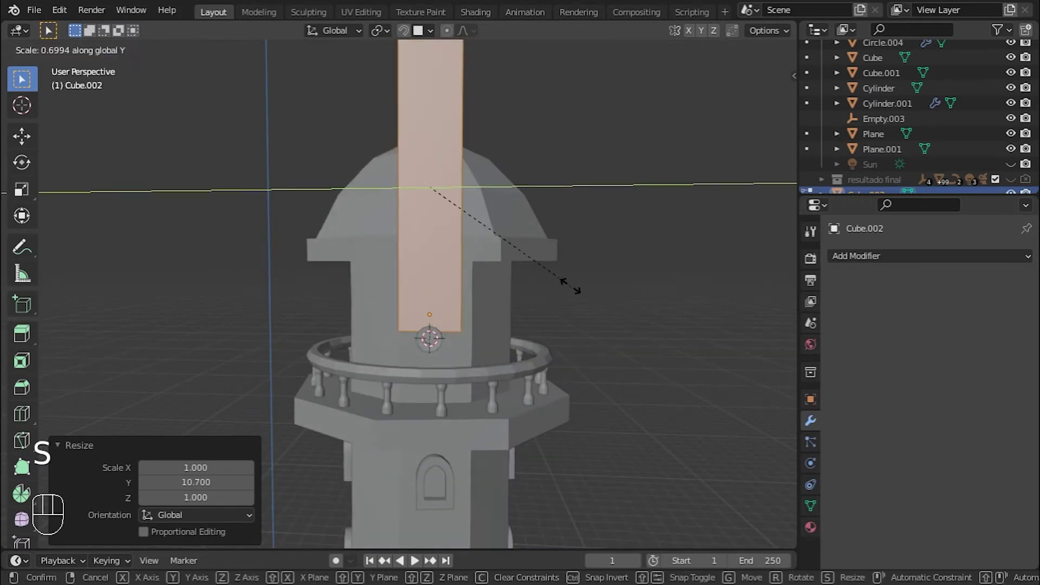
left_click(645, 301)
key("Tab")
scroll(634, 303, "up", 2)
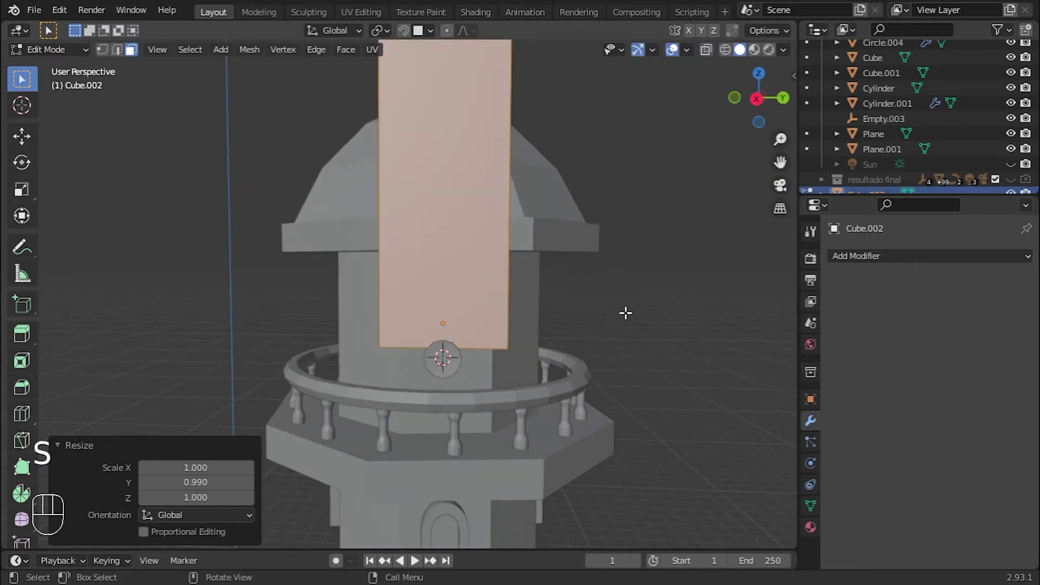
key("ctrl+Tab")
left_click(647, 328)
scroll(656, 342, "up", 2)
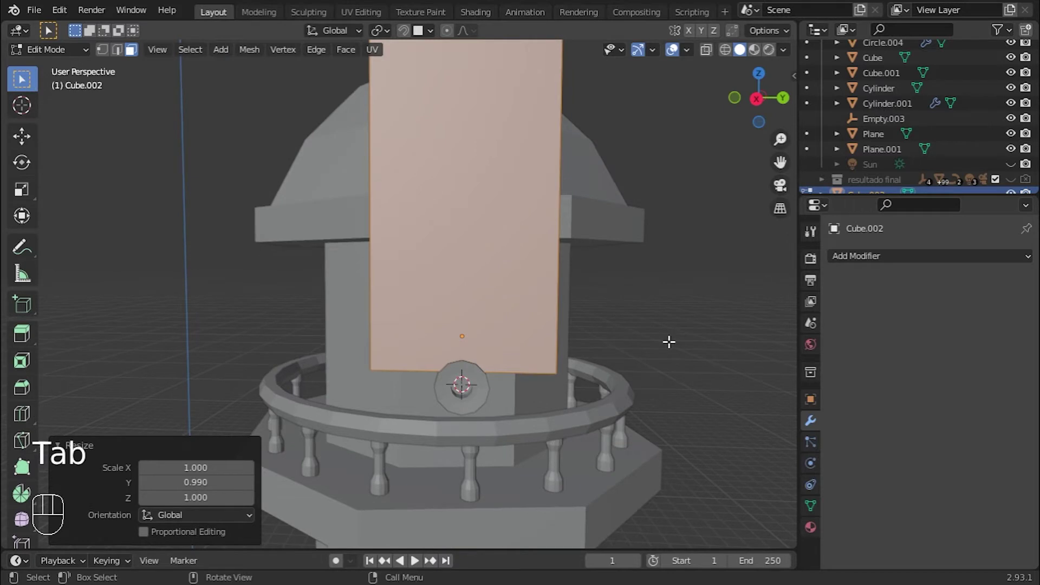
Select the blade's bottom vertices in X-ray view, narrow them along Y to taper the blade, and return to solid Object Mode.
key("1")
key("alt+z")
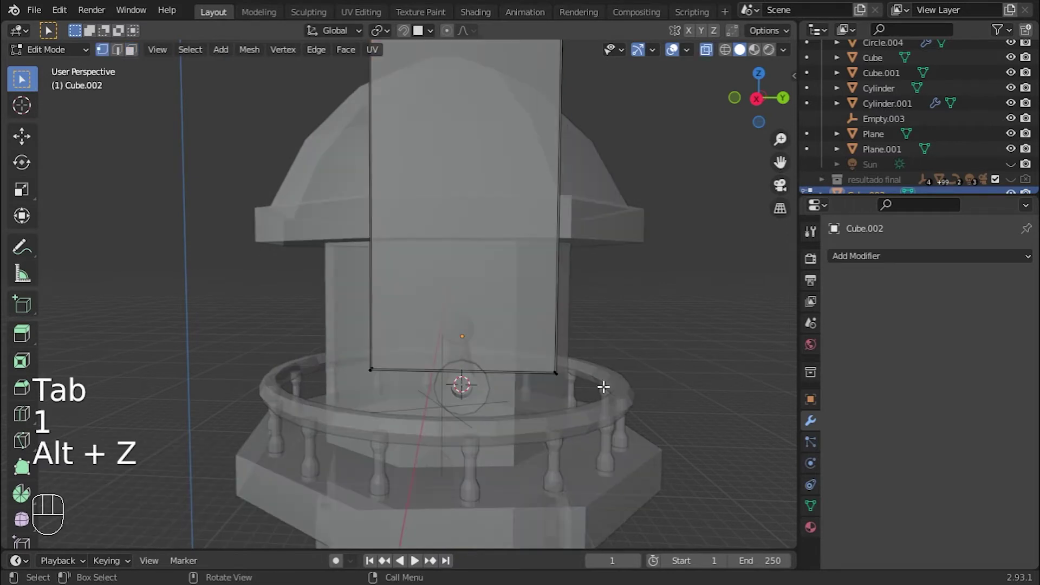
key("c")
left_click_drag(603, 387, 339, 390)
right_click(342, 382)
key("s")
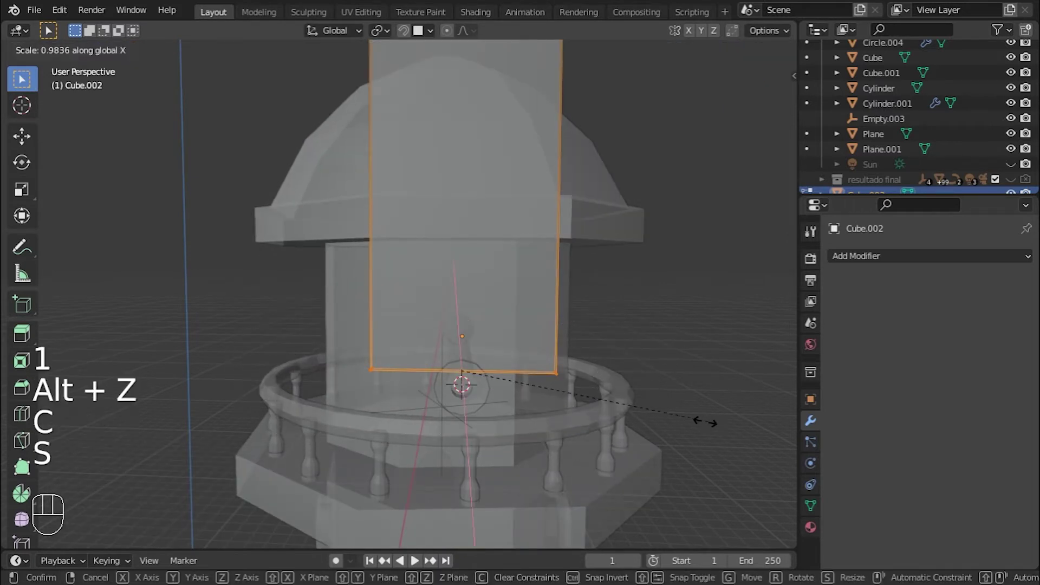
key("s")
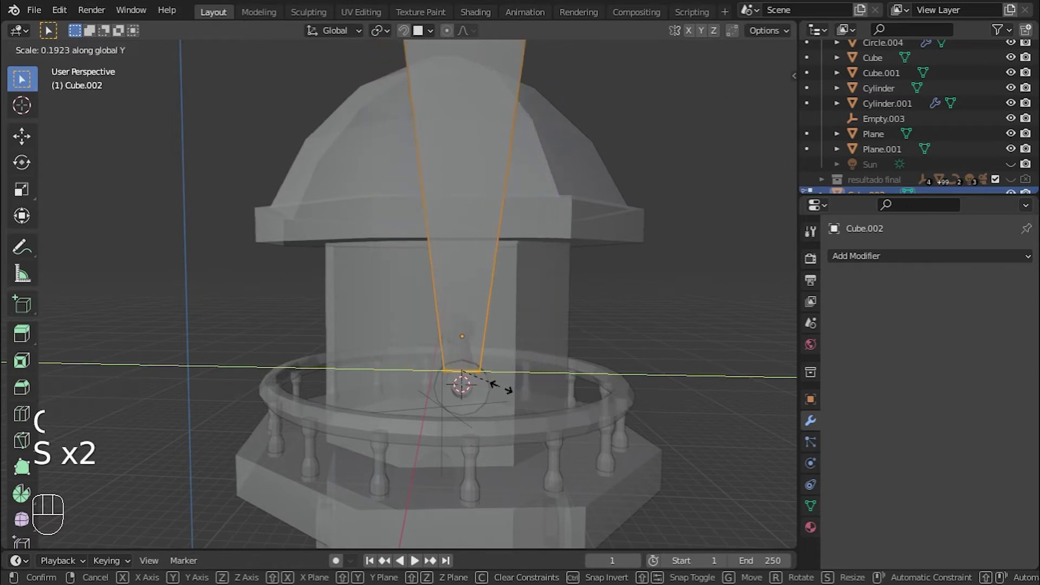
left_click(476, 381)
key("Tab")
left_click(534, 301)
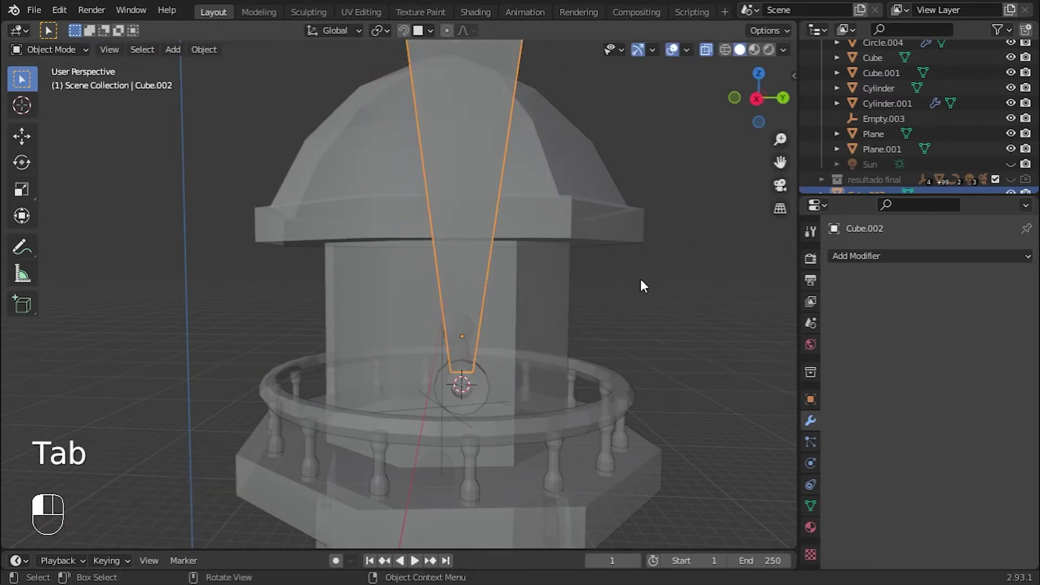
key("alt+z")
Add a horizontal loop cut across the tapered blade, slid toward its narrow end with a factor of about 0.467.
middle_click_drag(655, 286, 636, 341)
key("ctrl+r")
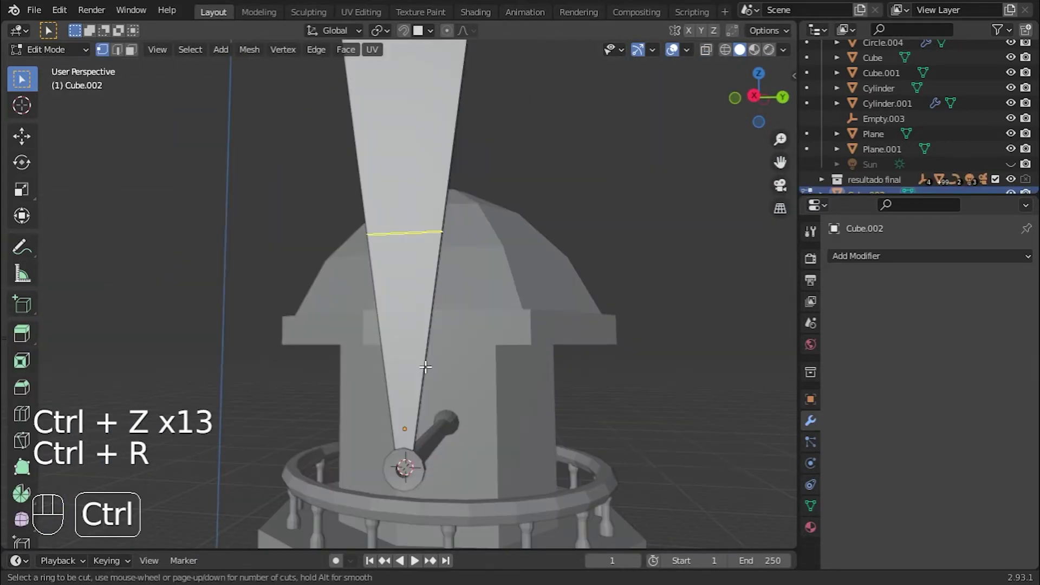
left_click(433, 353)
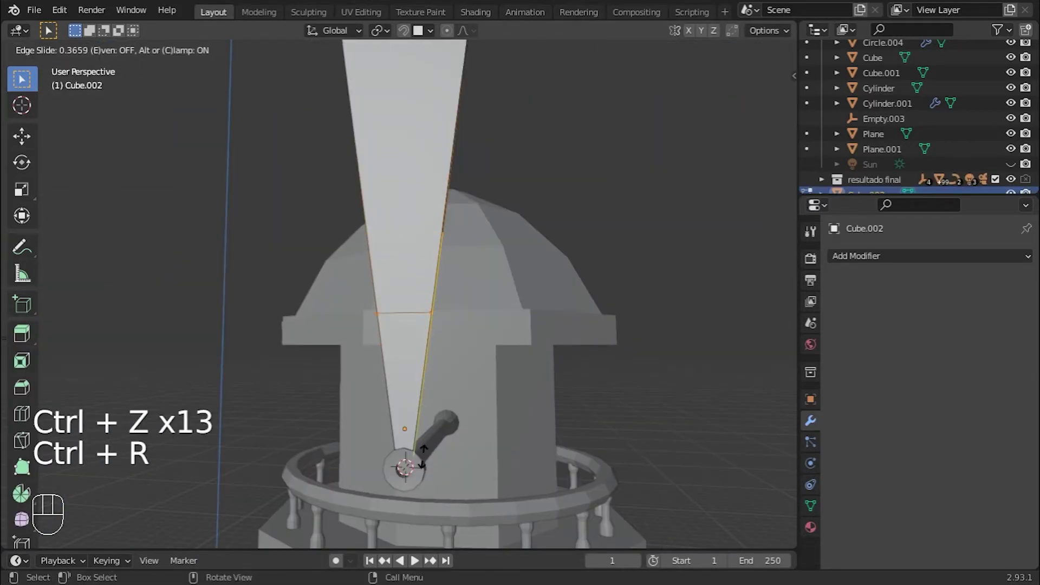
left_click(444, 473)
Add a loop cut just below the blade's existing one with a factor of -0.570 and narrow it to 0.758 along Y.
scroll(502, 408, "down", 1)
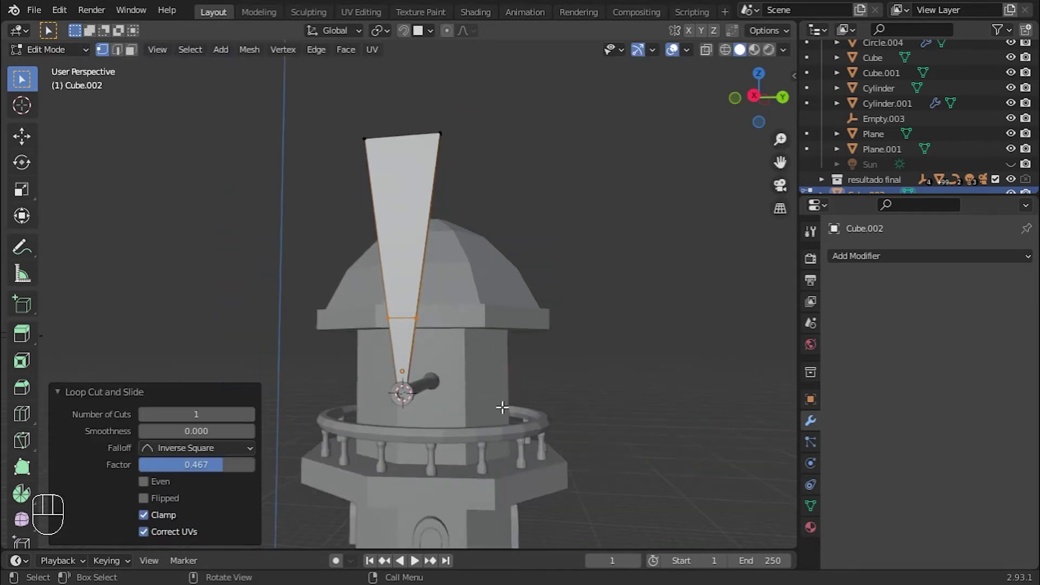
scroll(501, 376, "up", 1)
middle_click_drag(501, 376, 525, 265, "shift")
scroll(536, 257, "up", 1)
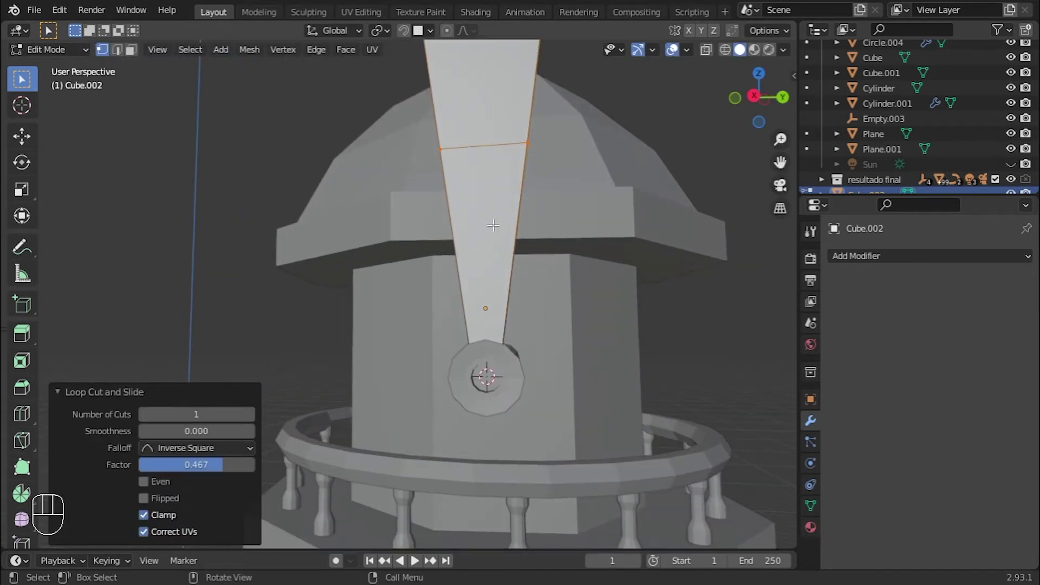
key("ctrl+r")
left_click(519, 221)
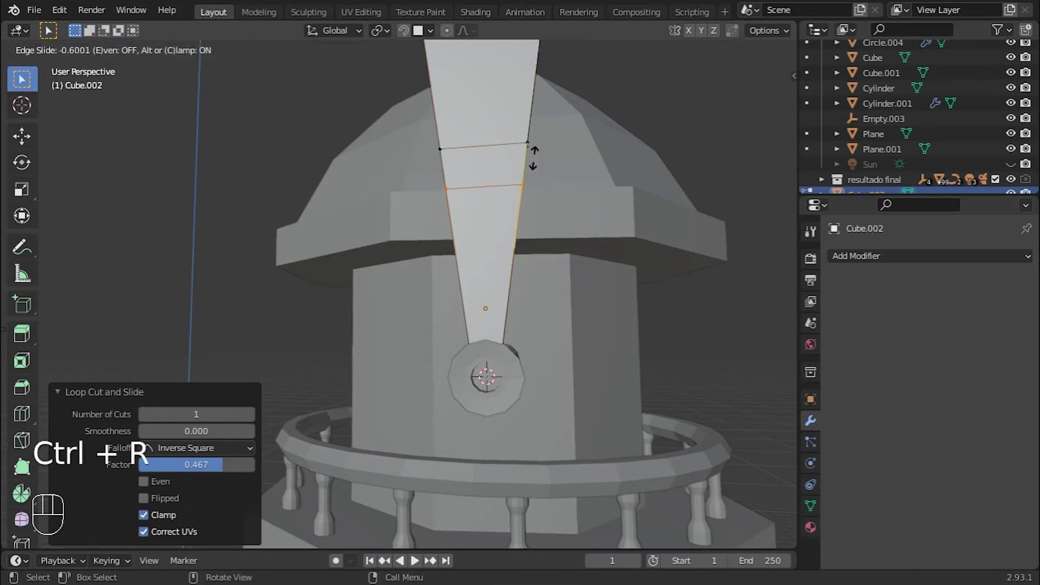
left_click(533, 161)
key("s")
key("y")
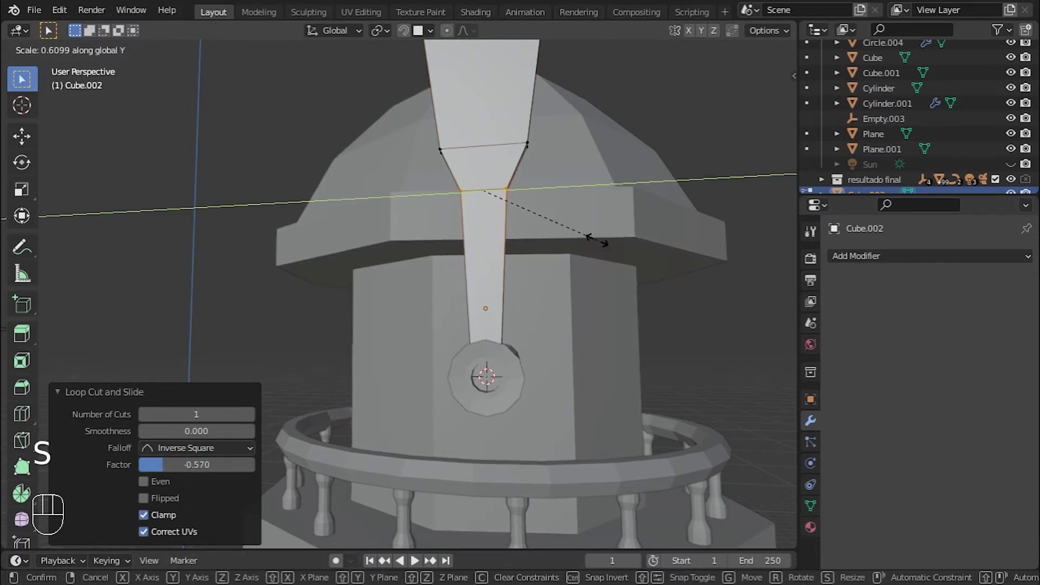
left_click(622, 257)
Add another loop cut farther down the blade with a factor of -0.559 and scale it to about 0.6 along Y.
key("ctrl+r")
left_click(533, 262)
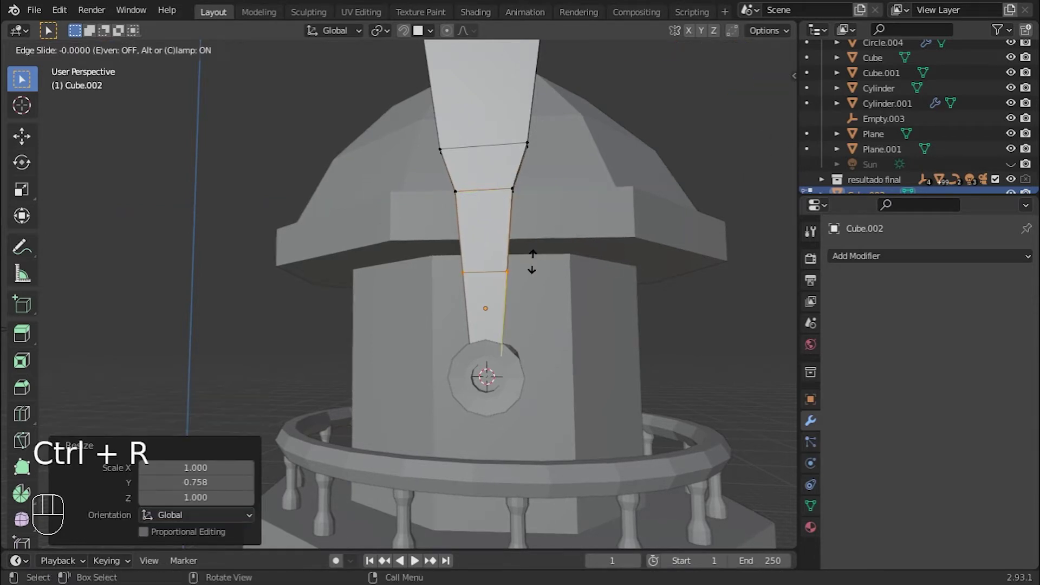
left_click(539, 216)
key("s")
key("y")
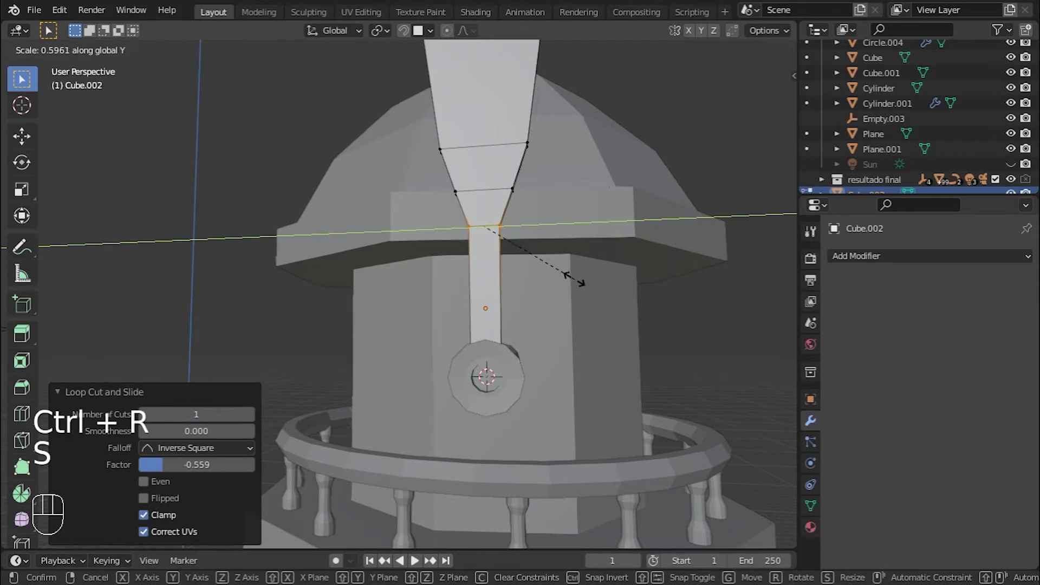
left_click(572, 278)
Add a horizontal loop cut low on the narrow stem, just above the round hub, with a factor of 0.483.
key("ctrl+r")
left_click(492, 346)
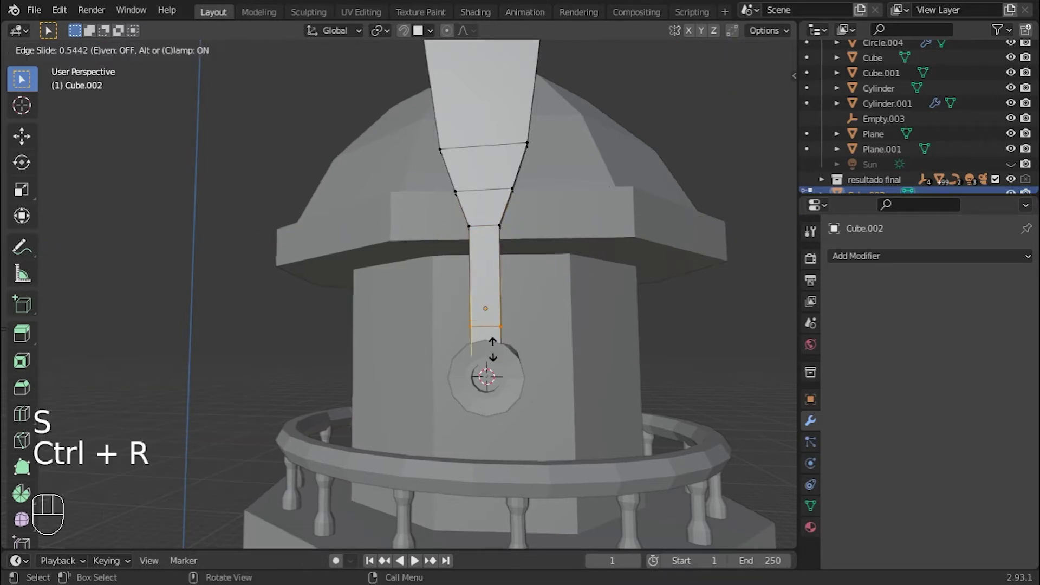
left_click(487, 345)
key("s")
key("y")
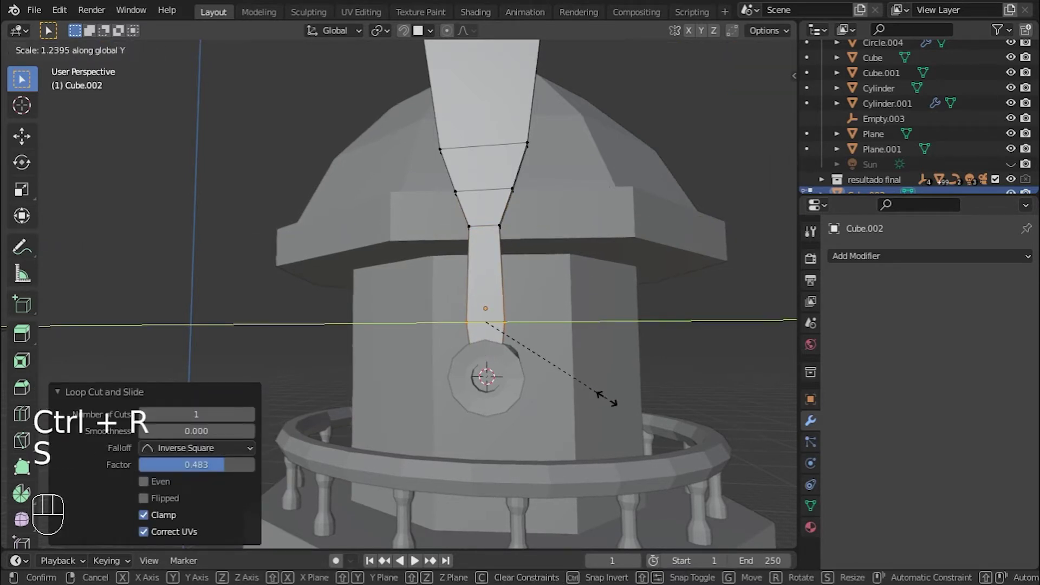
left_click(601, 394)
Select the stem's bottom vertices in X-ray view and flare them by a scale of 1.489 along Y in solid view.
key("alt+z")
key("1")
key("c")
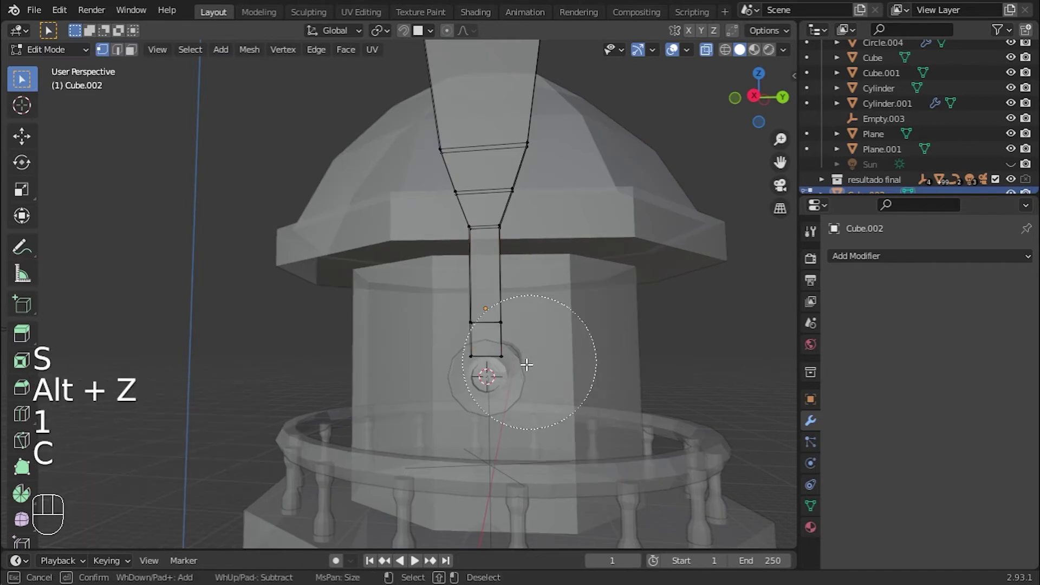
left_click(490, 374)
right_click(492, 379)
left_click(541, 397)
key("c")
left_click(504, 409)
right_click(525, 407)
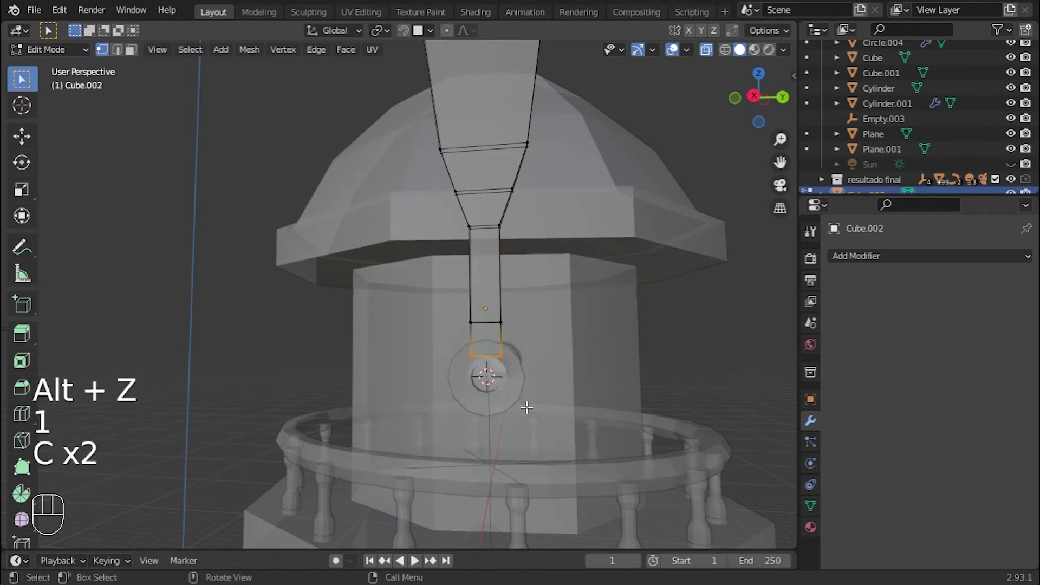
key("alt+z")
key("s")
key("y")
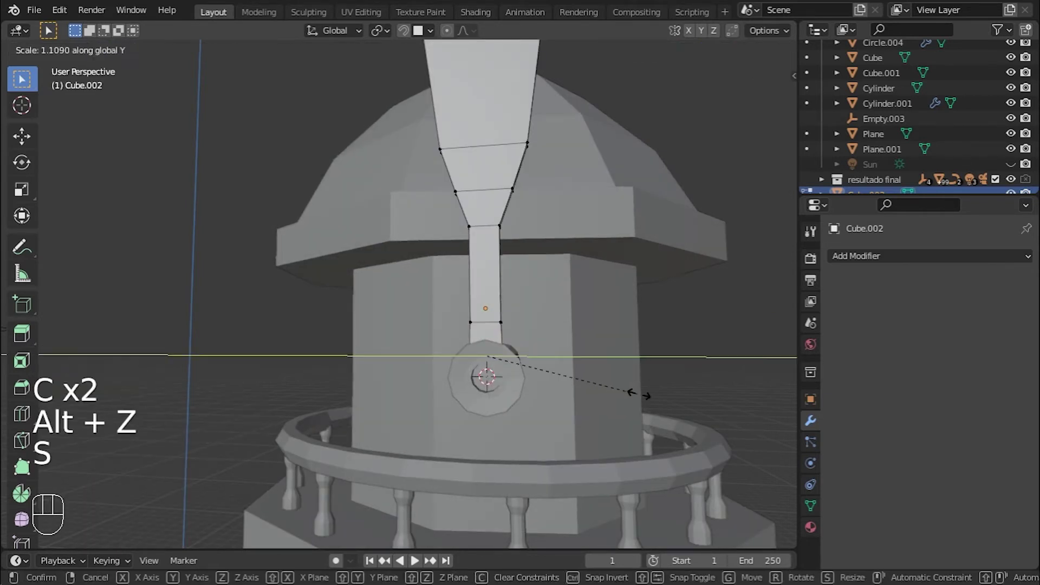
left_click(679, 404)
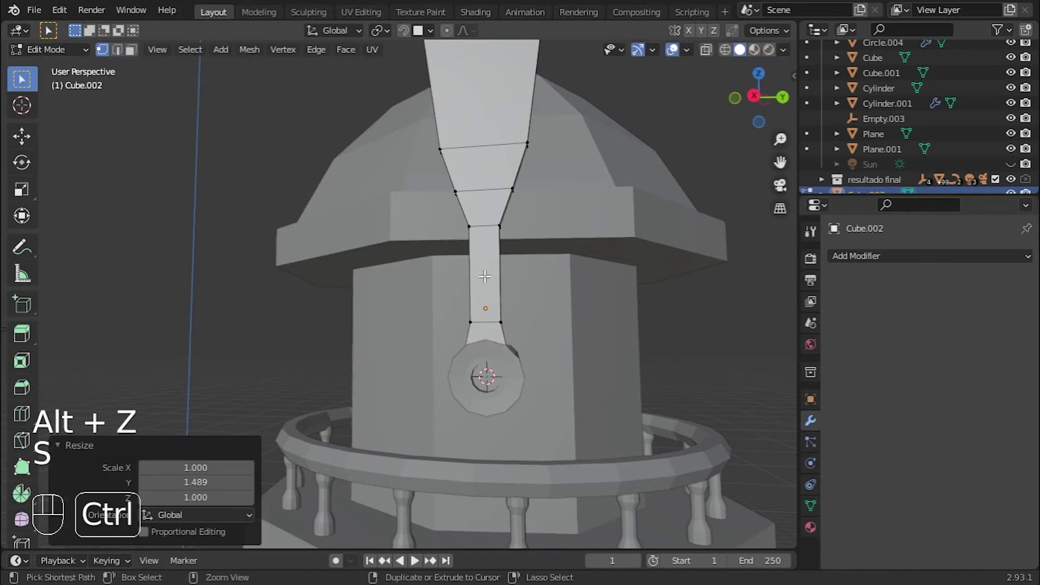
Add two evenly spaced loop cuts across the middle of the stem and narrow them together to 0.743 along Y.
key("ctrl+r")
left_click(649, 323)
right_click(649, 324)
left_click(649, 323)
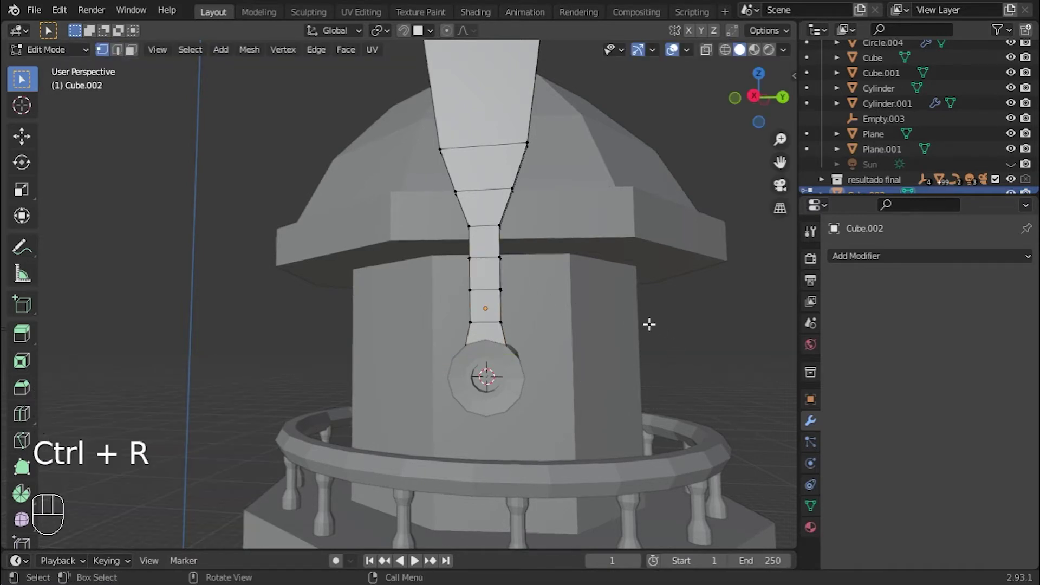
key("ctrl+z")
key("s")
key("y")
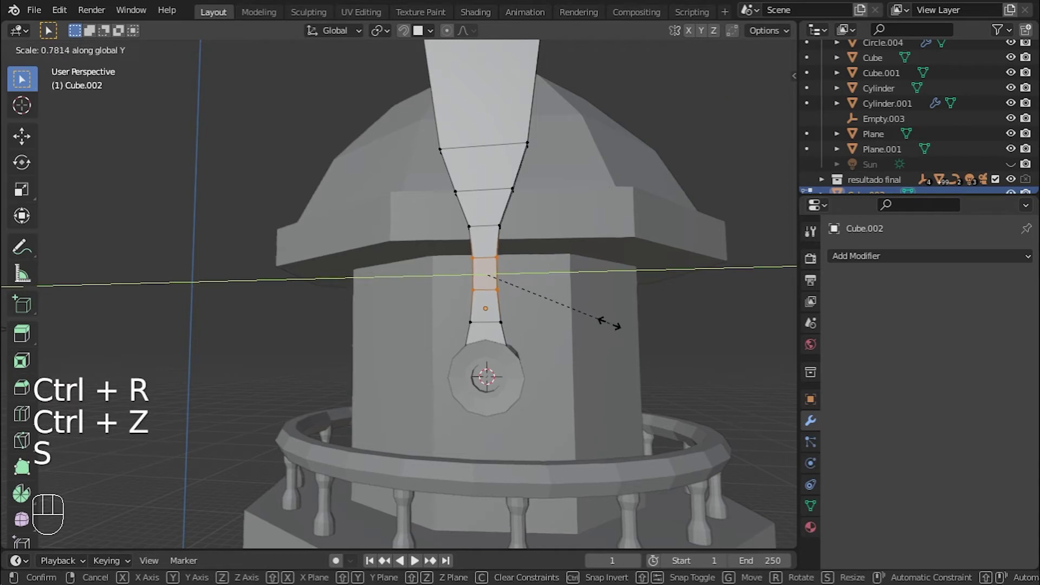
left_click(607, 323)
scroll(585, 233, "down", 2)
middle_click_drag(585, 232, 584, 370, "shift")
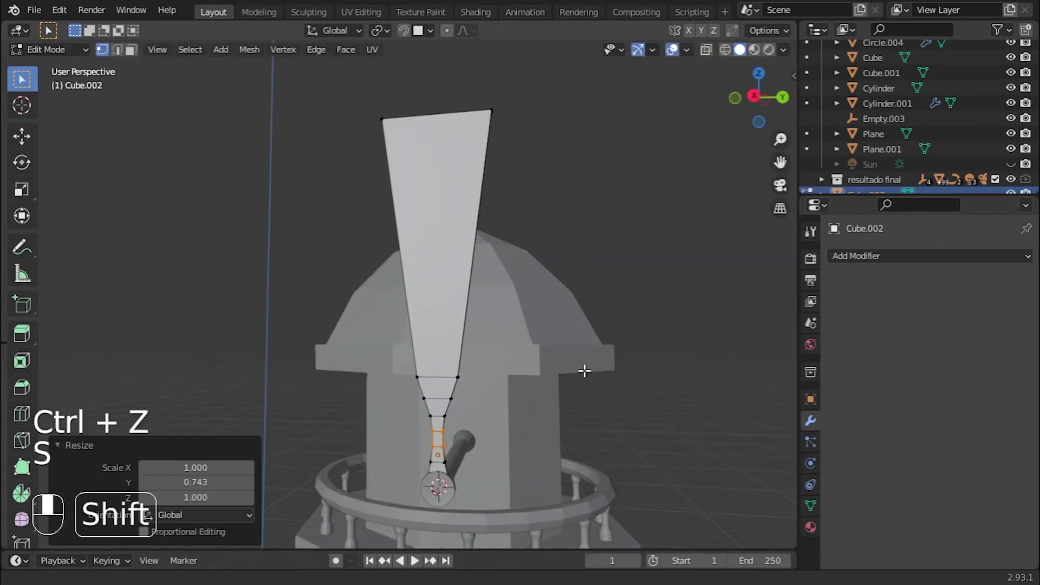
Select the narrow stem's vertices below the broad panel in X-ray view, hide them, and return to solid view.
left_click(632, 274)
middle_click_drag(564, 414, 571, 390)
scroll(516, 182, "up", 2)
key("Tab")
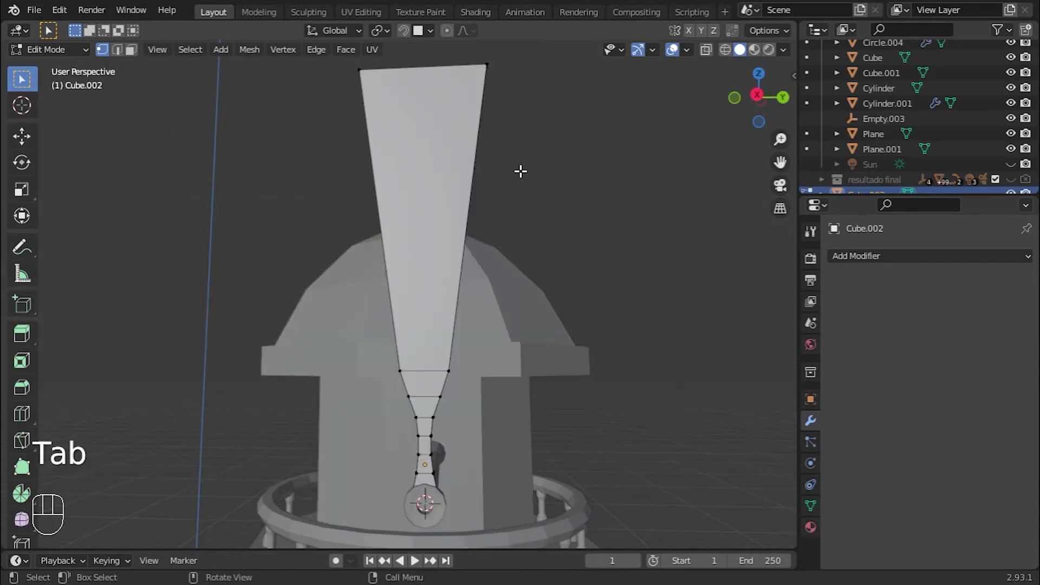
key("alt+z")
key("c")
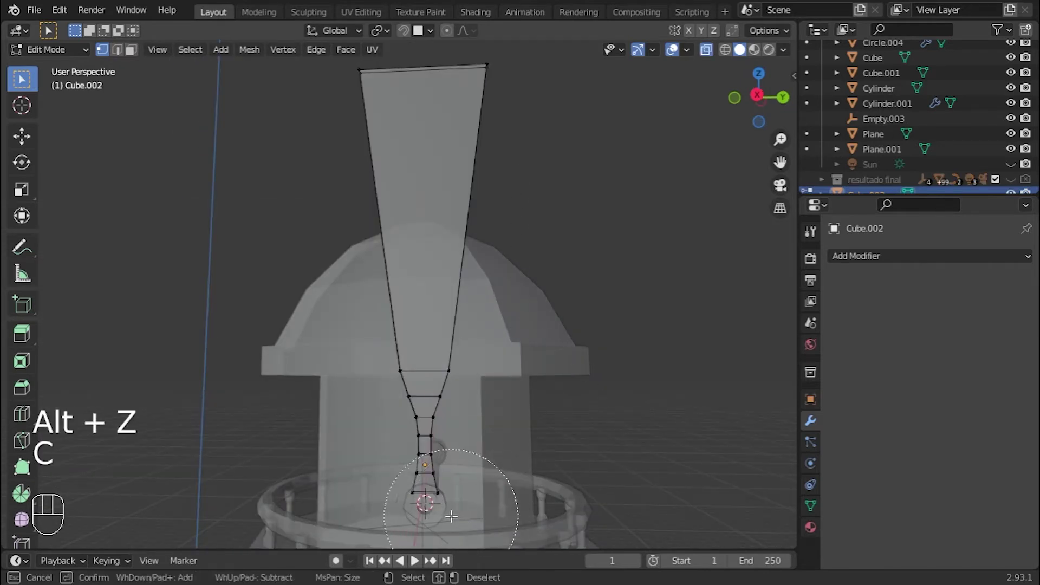
mouse_move(453, 515)
left_mouse_down()
mouse_move(418, 441)
mouse_move(419, 460)
left_mouse_up()
right_click(583, 434)
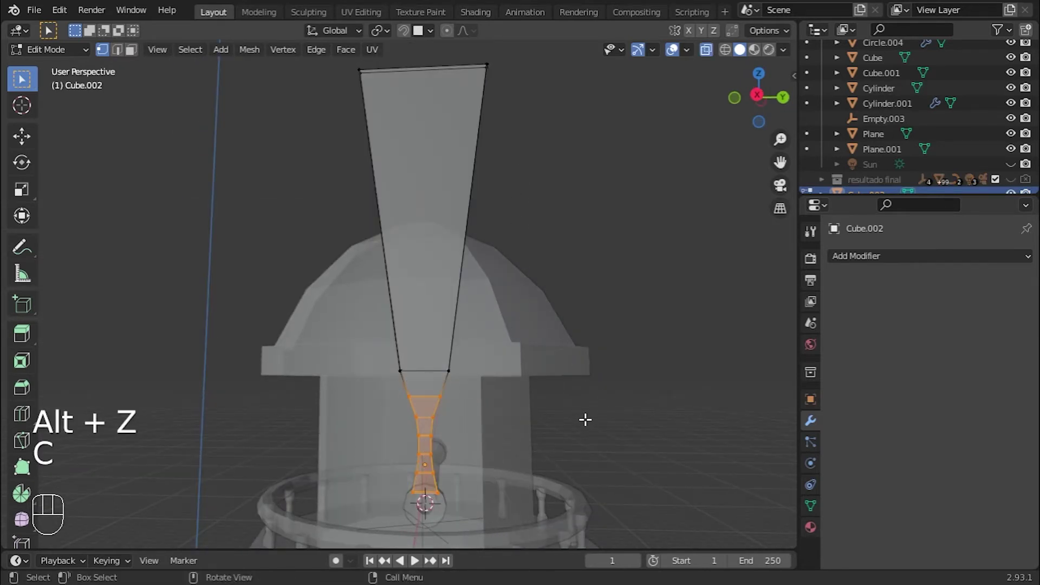
key("h")
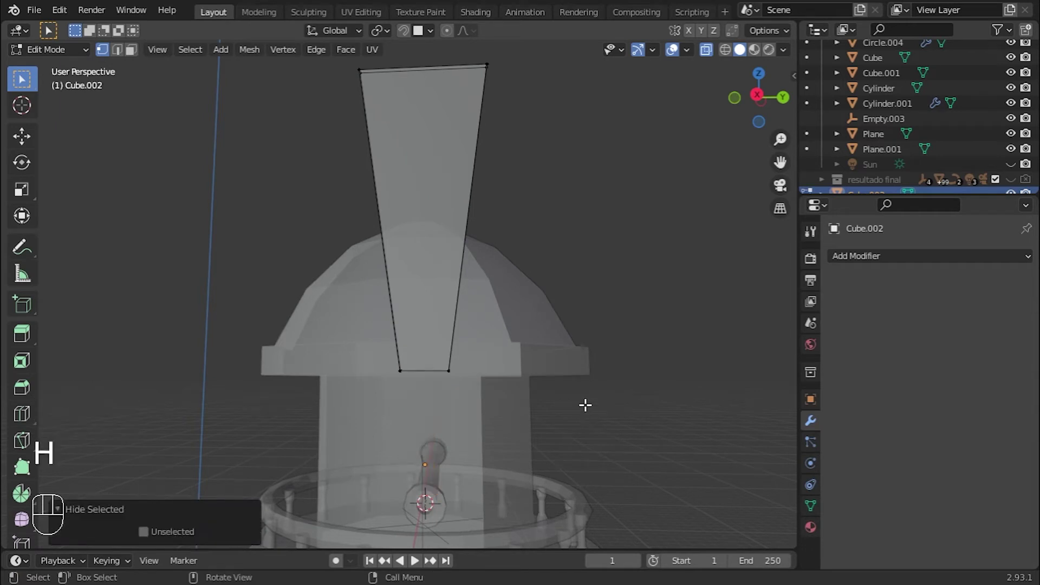
key("alt+z")
Add two lengthwise loop cuts to the broad blade panel and spread them toward its side edges with a scale of 2.357 along Y.
key("ctrl+r")
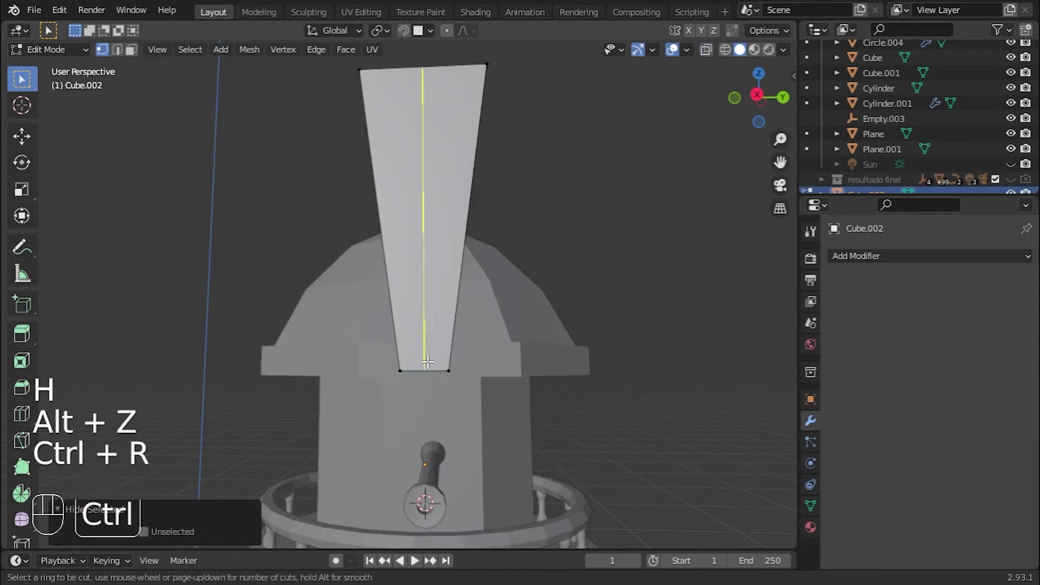
right_click(433, 303)
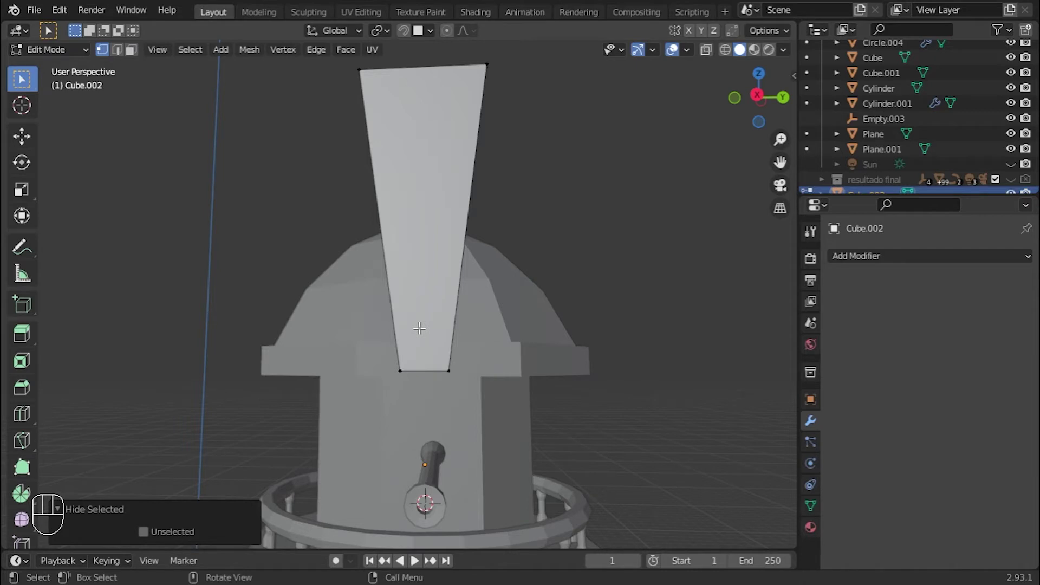
middle_click_drag(471, 315, 464, 338, "shift")
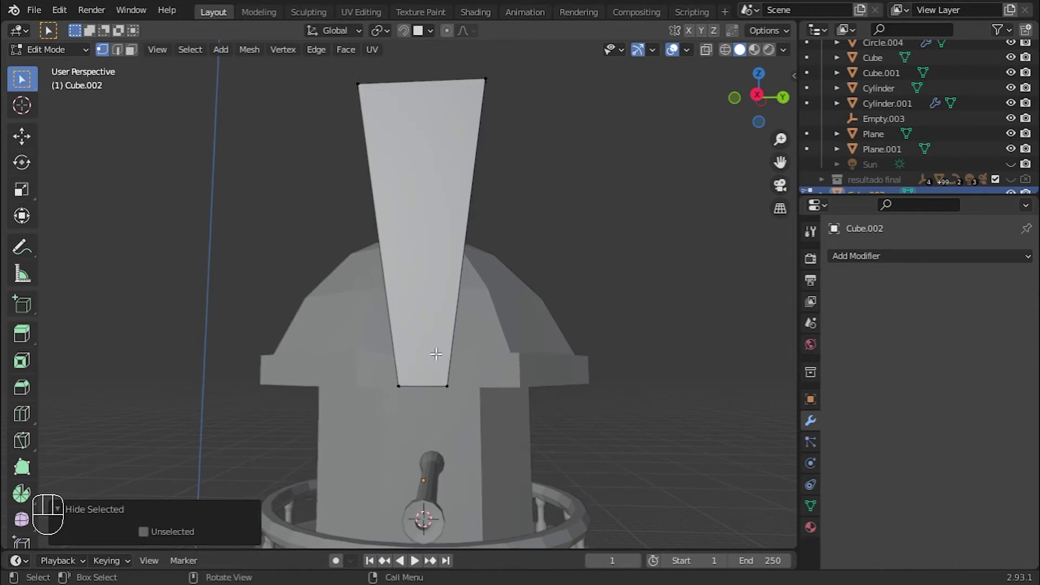
key("ctrl+r")
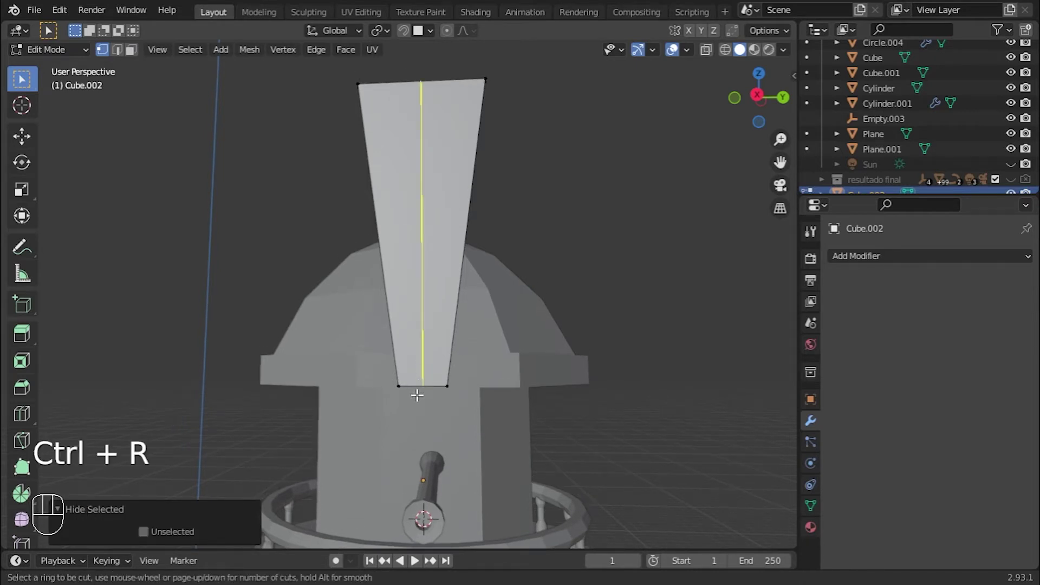
scroll(417, 396, "up", 1)
left_click(417, 396)
right_click(417, 397)
key("s")
key("y")
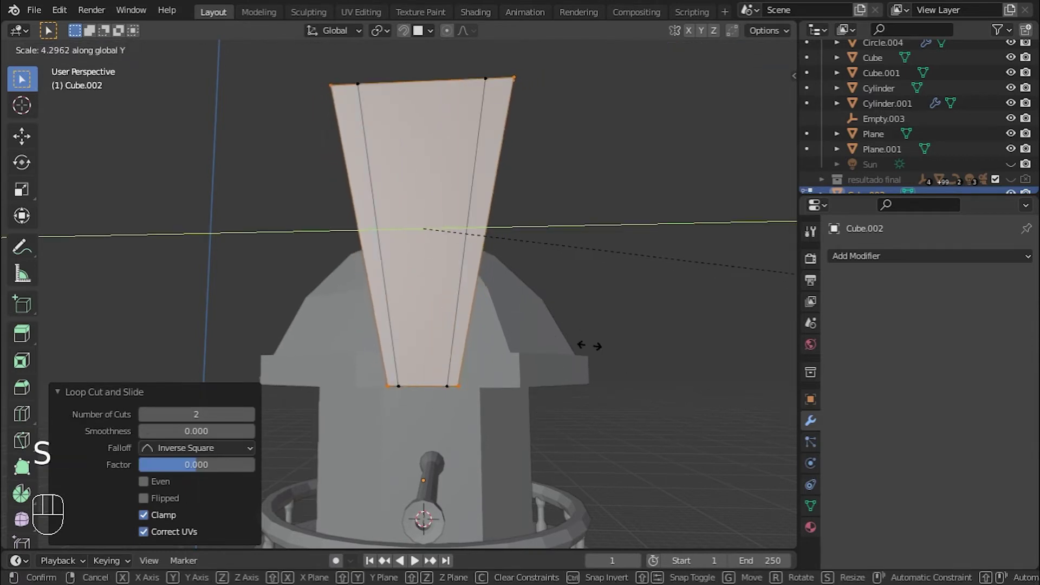
right_click(433, 335)
key("s")
key("y")
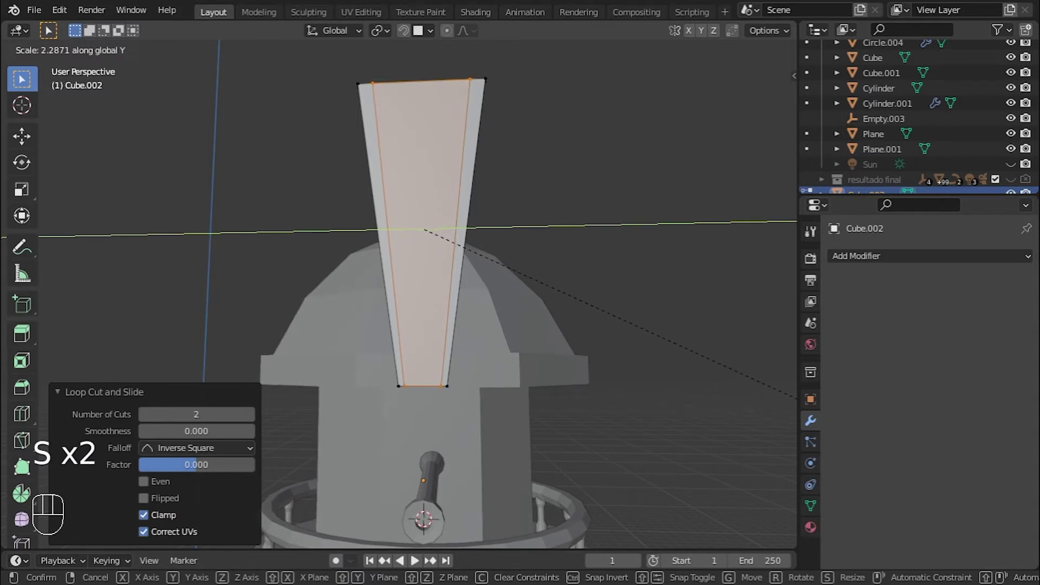
left_click(796, 400)
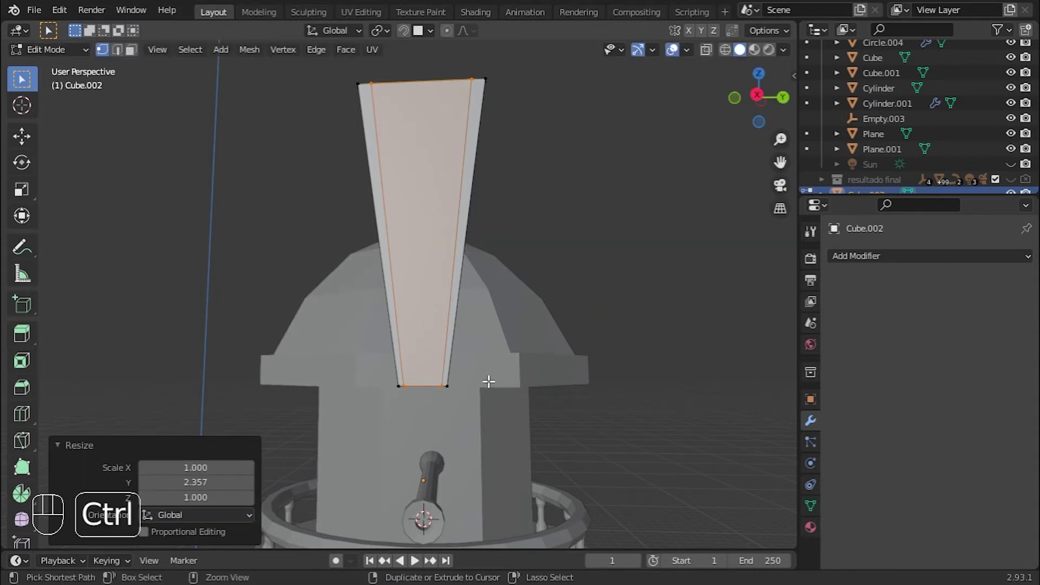
Add two more lengthwise loop cuts in the panel's centre and bring them together with a scale of 0.320 along Y.
key("ctrl+r")
scroll(424, 369, "up", 1)
left_click(423, 370)
right_click(569, 394)
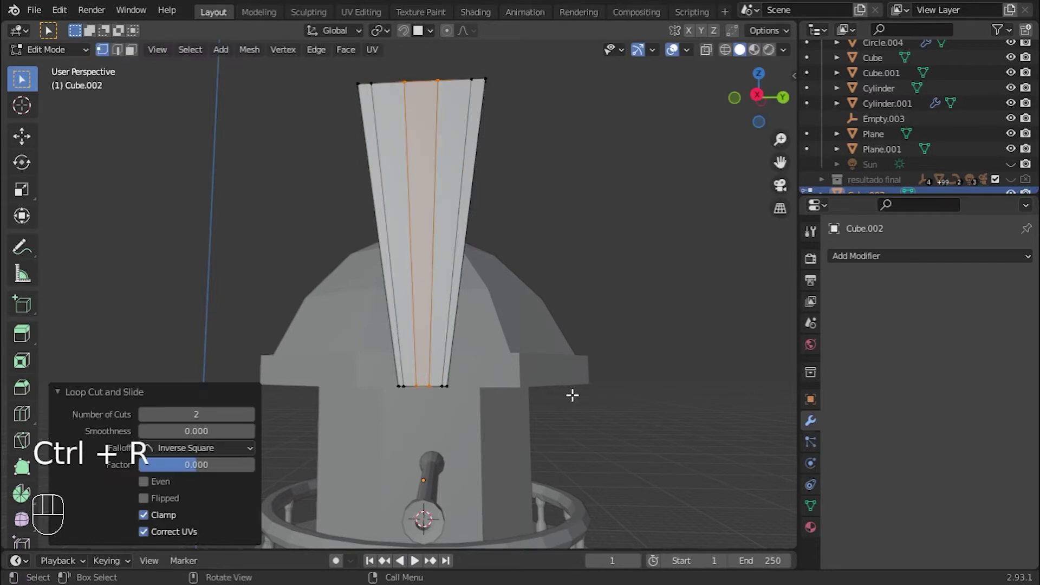
key("s")
key("y")
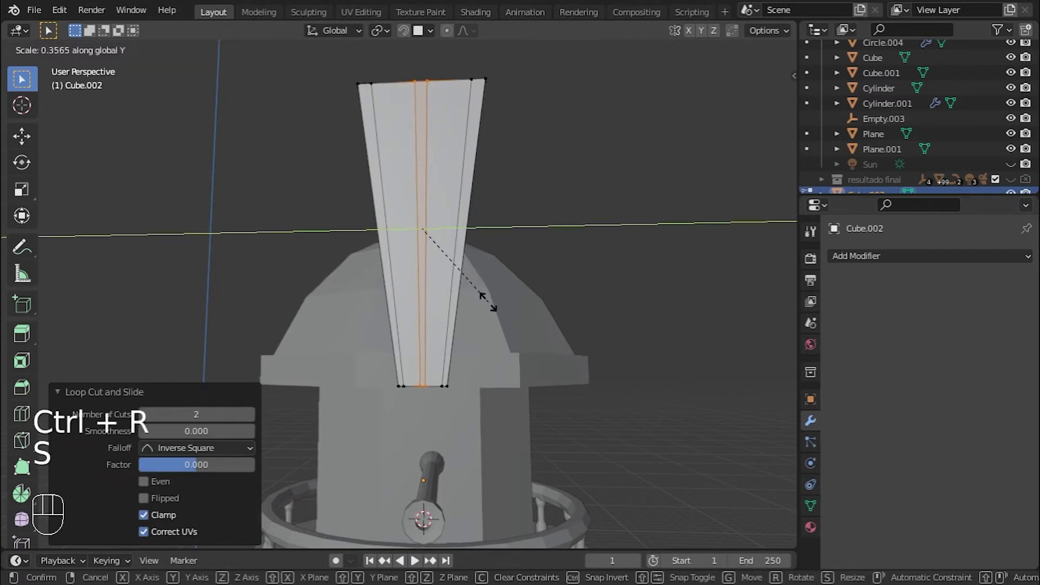
left_click(480, 295)
Add horizontal loop cuts close to the panel's top and bottom edges, with factors of -0.939 and 0.956.
middle_click_drag(531, 227, 543, 294, "shift")
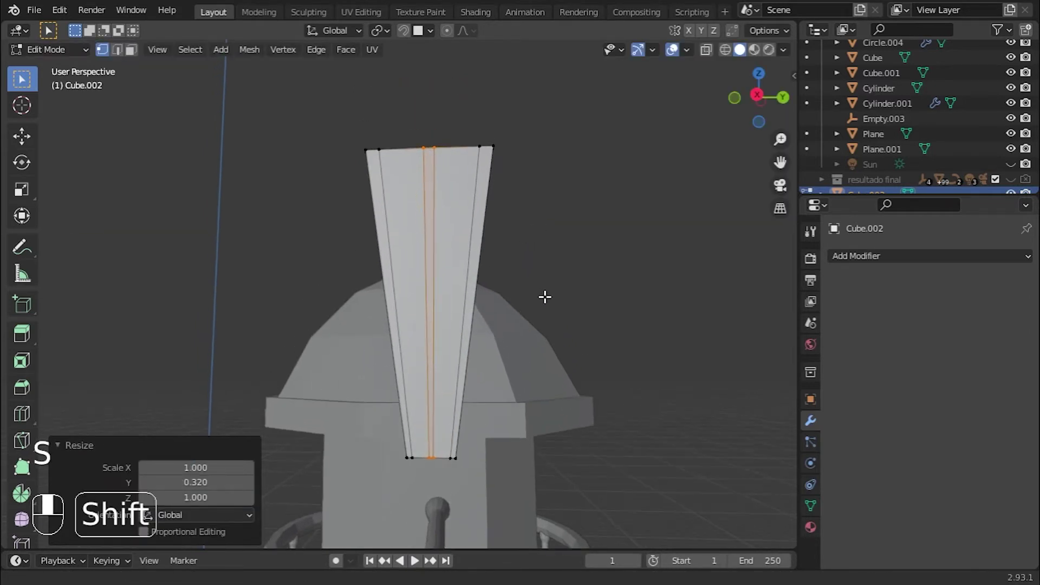
key("ctrl+r")
left_click(436, 298)
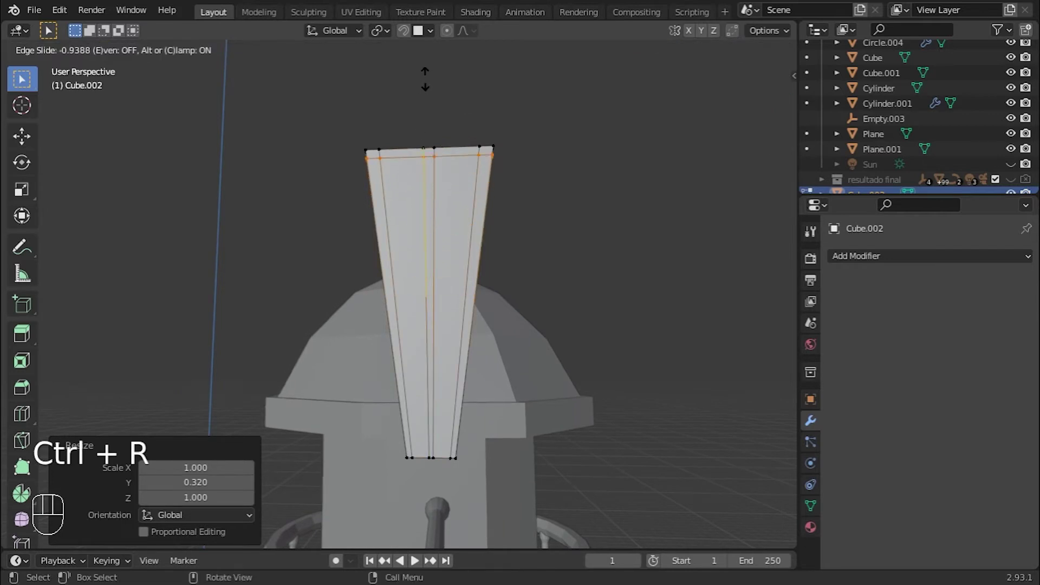
left_click(426, 80)
key("ctrl+r")
left_click(432, 300)
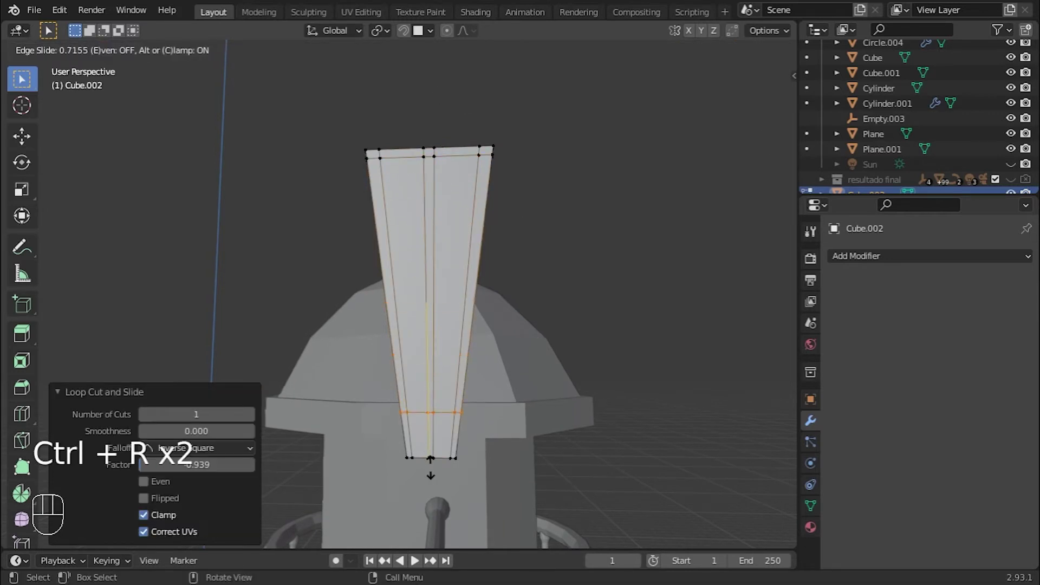
left_click(442, 494)
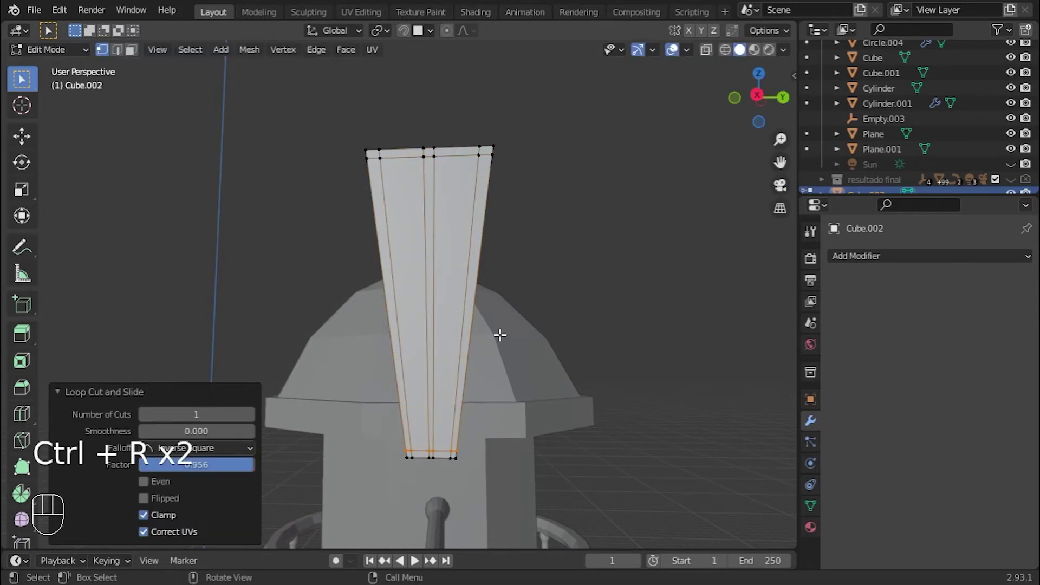
key("s")
key("s")
key("s")
key("s")
key("s")
key("ctrl+z")
Add a closely spaced pair of horizontal loop cuts across the panel's upper middle, with factors of about -0.3 and -0.92.
key("ctrl+r")
left_click(444, 248)
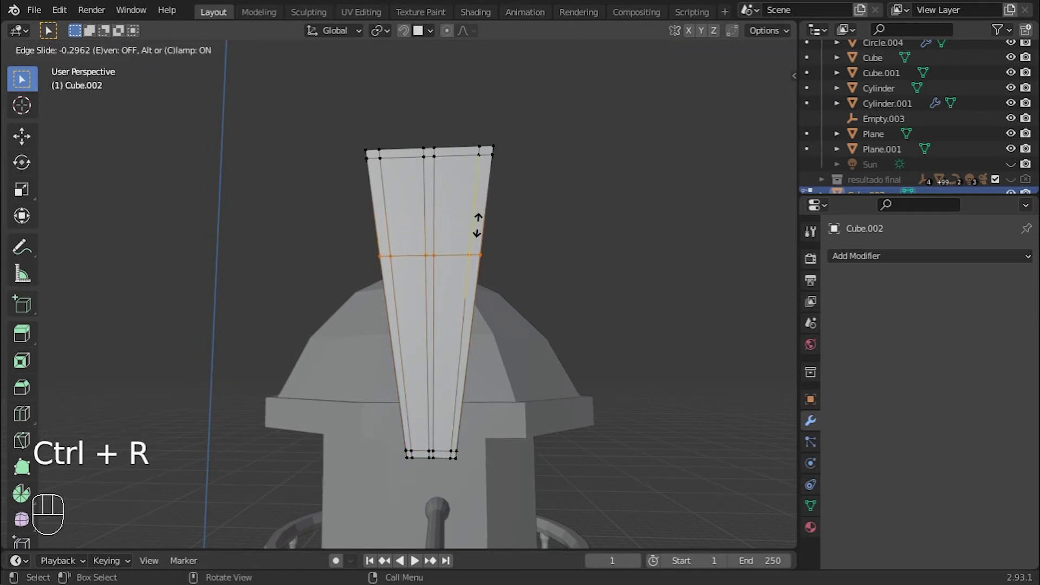
left_click(477, 226)
key("ctrl+r")
left_click(468, 260)
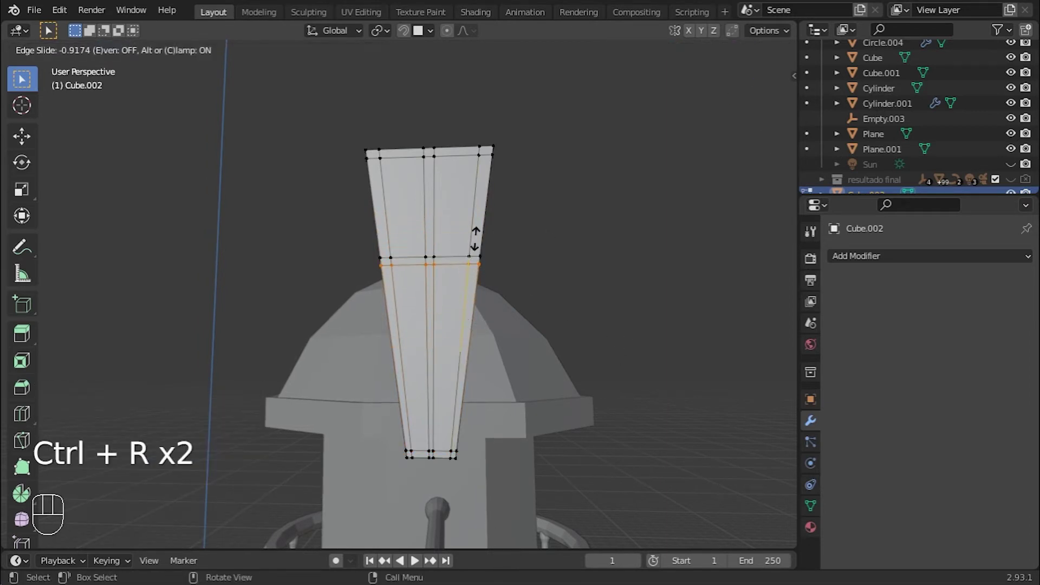
left_click(475, 238)
Add a closely spaced pair of horizontal loop cuts across the panel's lower middle, sliding the second one to a factor of -0.870.
key("ctrl+r")
left_click(463, 351)
left_click(460, 308)
key("ctrl+r")
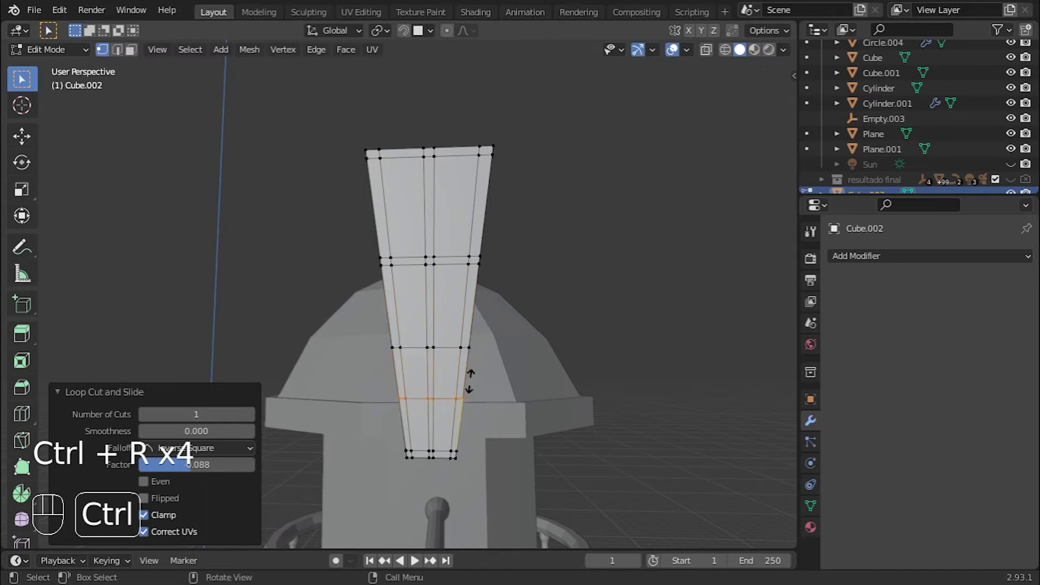
left_click(471, 355)
left_click(499, 421)
scroll(457, 423, "up", 1)
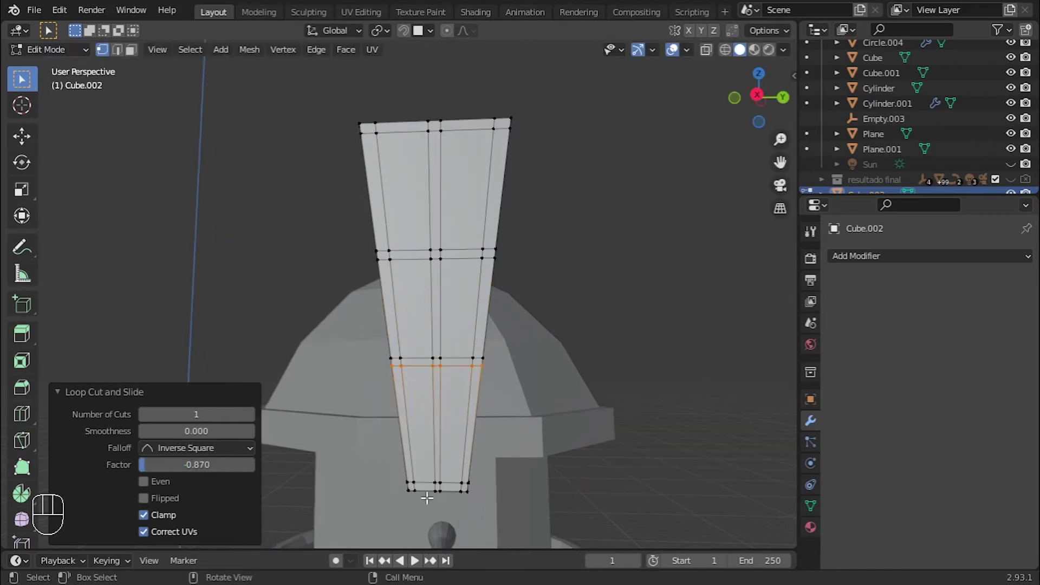
Reveal the blade's hidden stem geometry and switch to face selection.
scroll(457, 423, "down", 3)
key("alt+h")
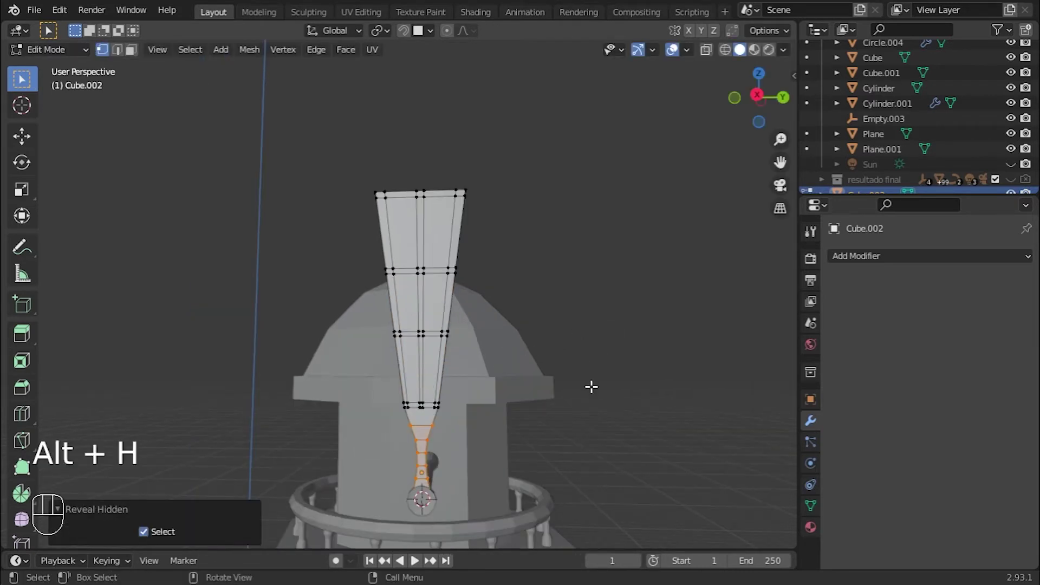
middle_click_drag(591, 386, 576, 315, "shift")
scroll(527, 334, "up", 3)
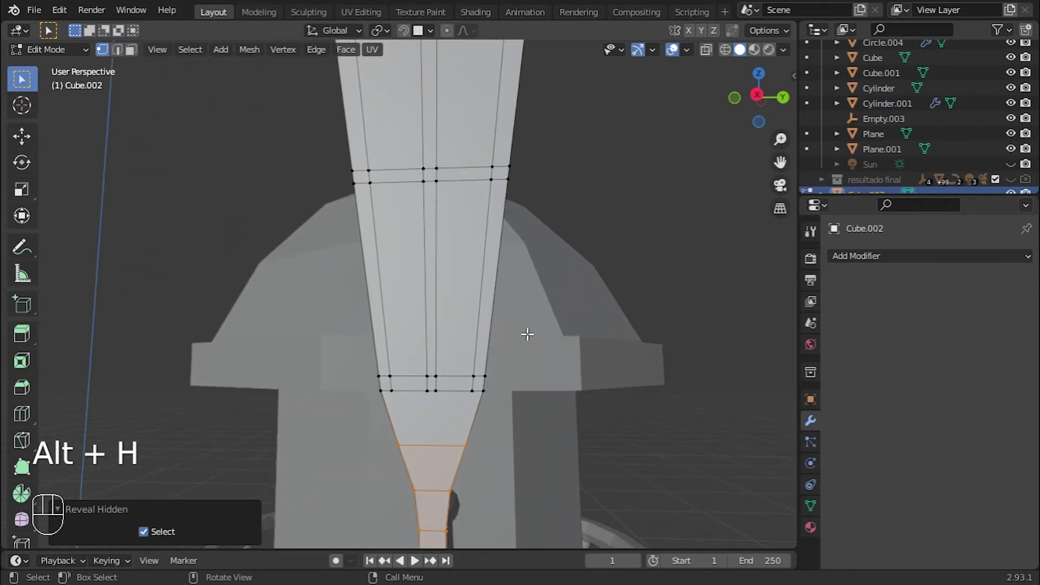
scroll(558, 259, "up", 2)
middle_click_drag(487, 287, 492, 382)
key("3")
key("a")
key("s")
key("x")
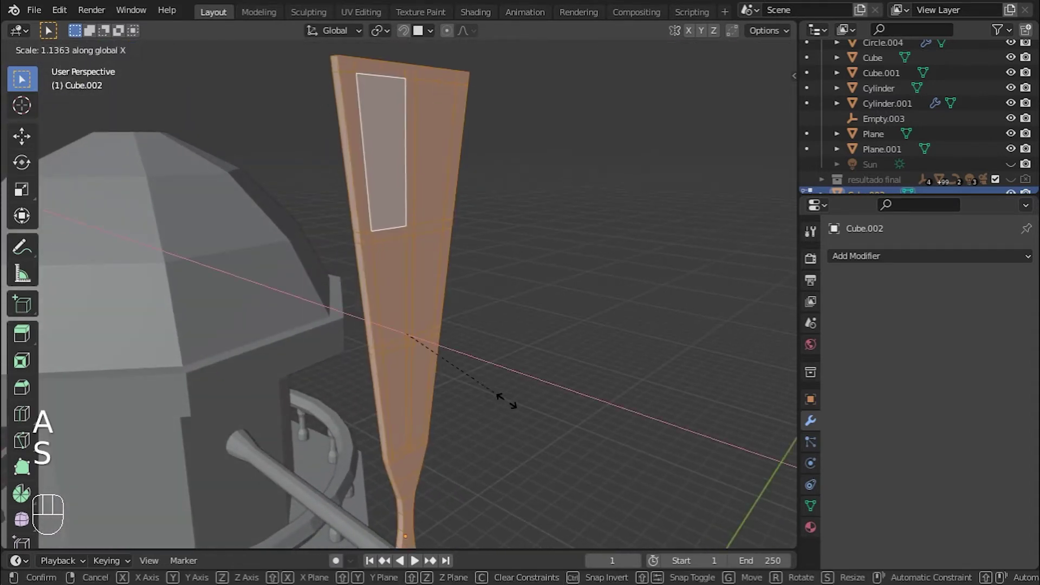
right_click(536, 413)
scroll(539, 385, "down", 3)
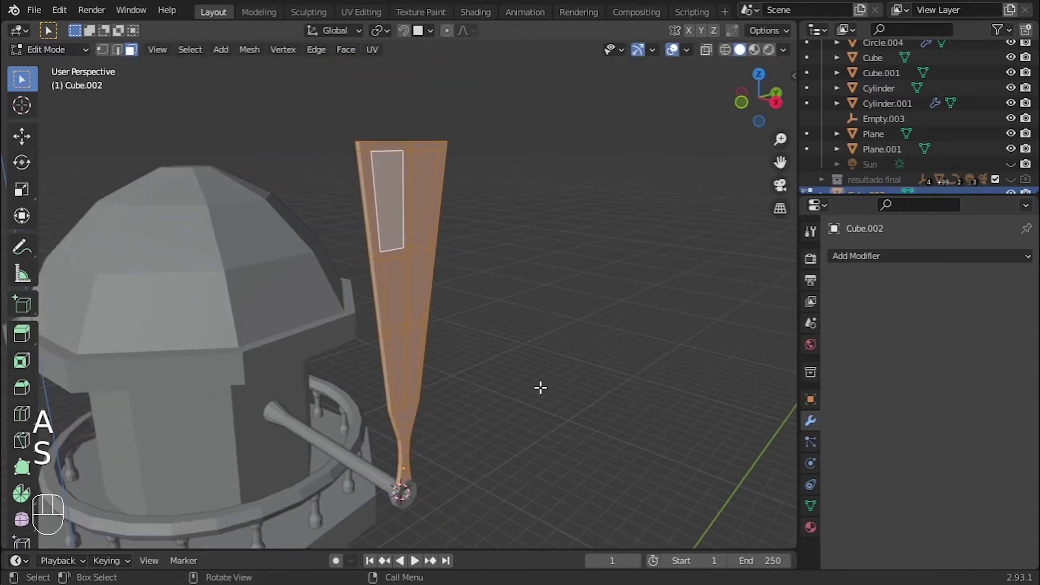
scroll(548, 413, "up", 5)
middle_click_drag(548, 414, 511, 413)
left_click(576, 398)
scroll(576, 398, "down", 3)
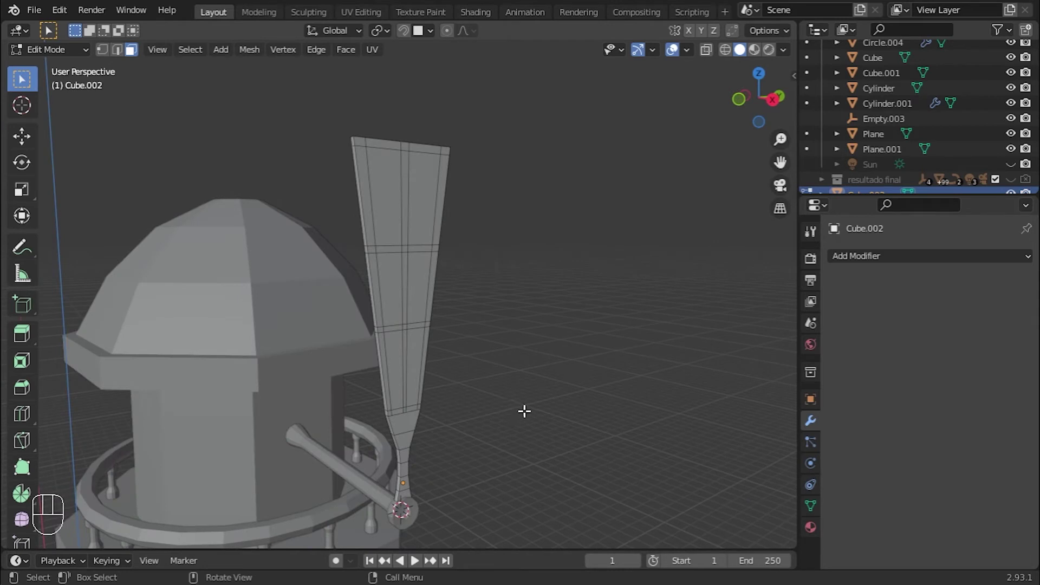
Thicken the whole blade by scaling all of its geometry about 2.55 along the X axis.
key("a")
scroll(527, 406, "up", 5)
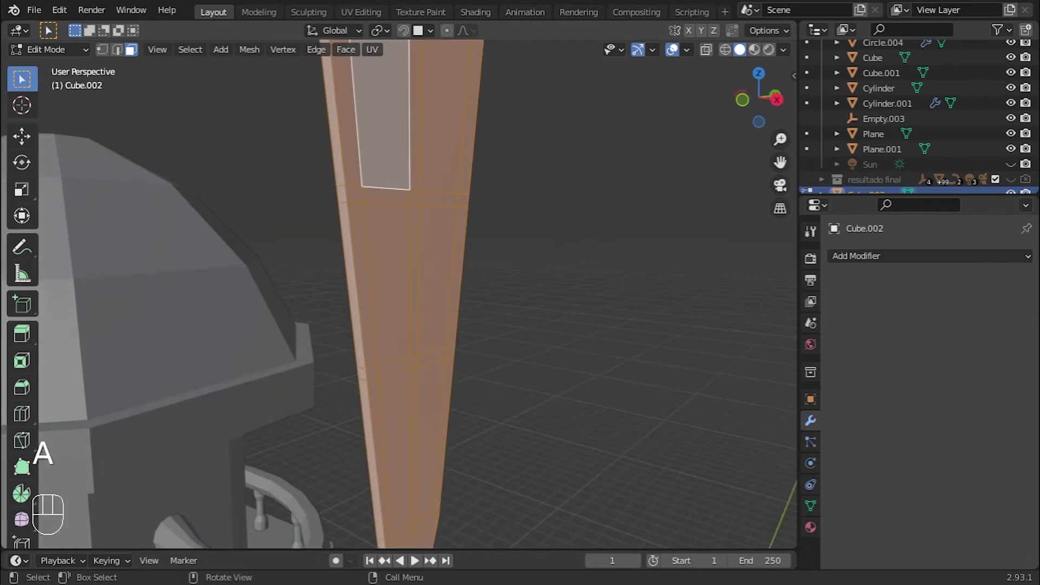
key("s")
key("x")
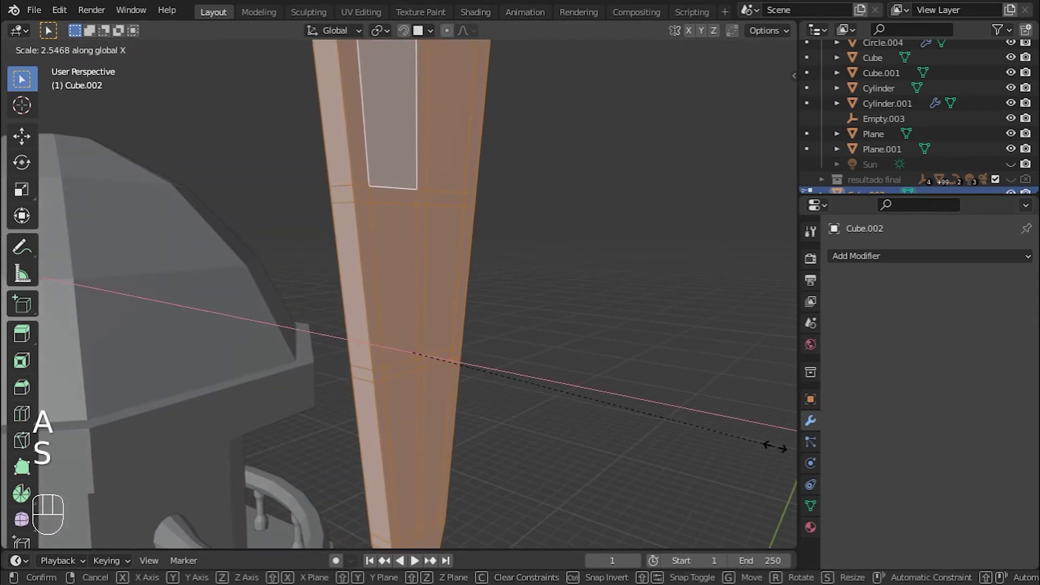
left_click(774, 445)
Extrude the six large pane faces on the blade's front side inward, leaving the frame grid raised.
scroll(733, 441, "down", 4)
middle_click_drag(733, 441, 599, 437)
left_click(494, 307)
scroll(418, 268, "up", 4)
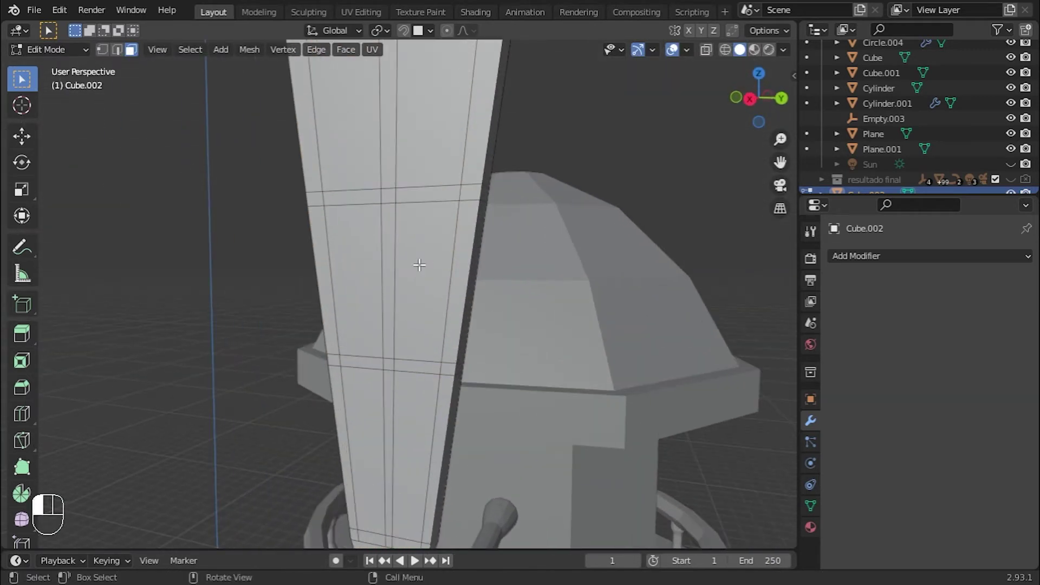
left_click(417, 267)
left_click(319, 96, "shift")
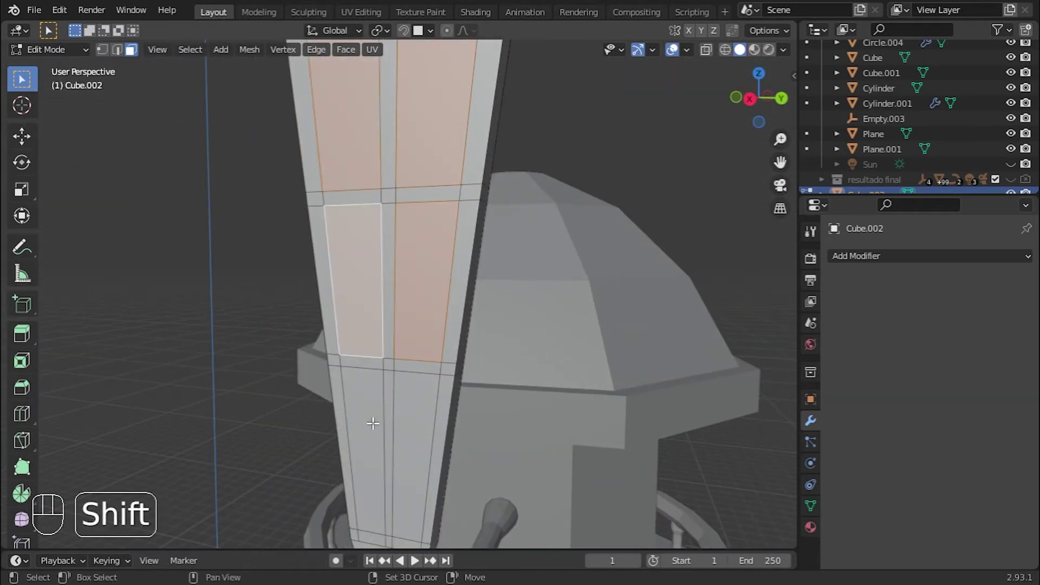
left_click(405, 419, "shift")
middle_click_drag(405, 419, 434, 425)
key("e")
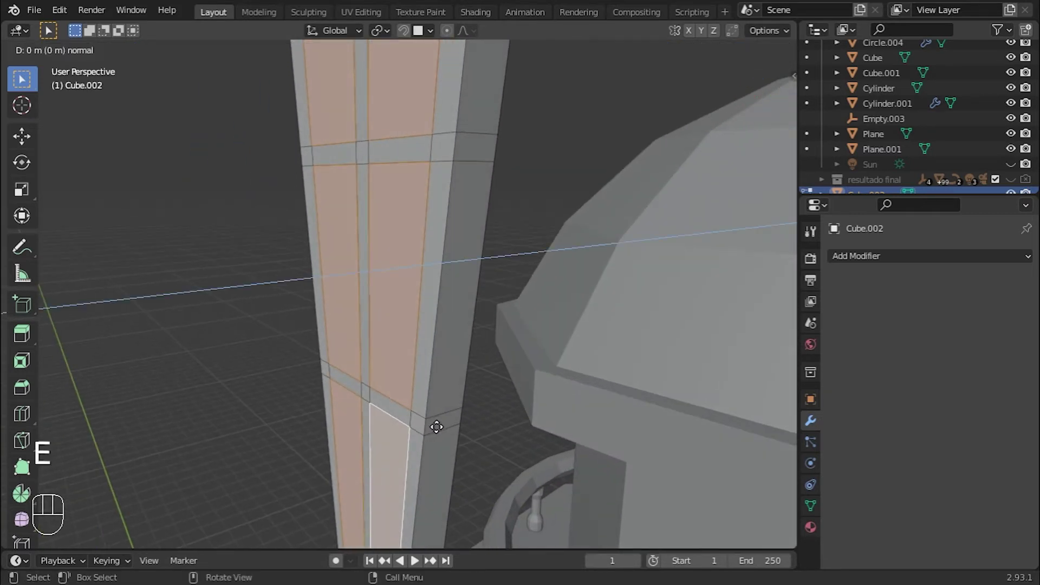
left_click(444, 426)
Extrude the six matching pane faces on the blade's back side inward by about 0.09 m.
middle_click_drag(506, 388, 388, 461)
left_click(387, 460)
left_click(420, 401, "shift")
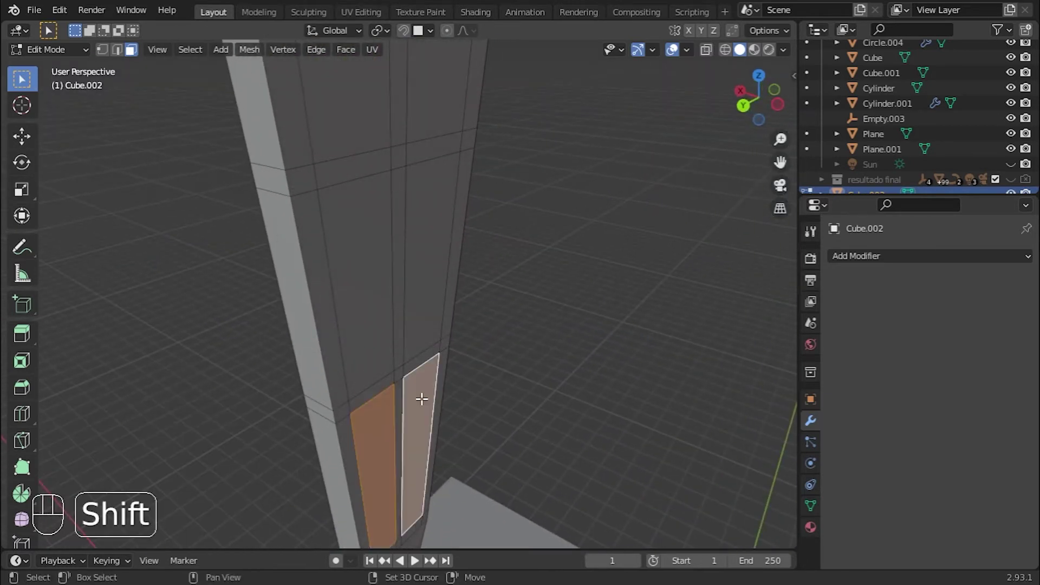
left_click(387, 271, "shift")
left_click(419, 255, "shift")
middle_click_drag(315, 110, 536, 307, "shift")
key("e")
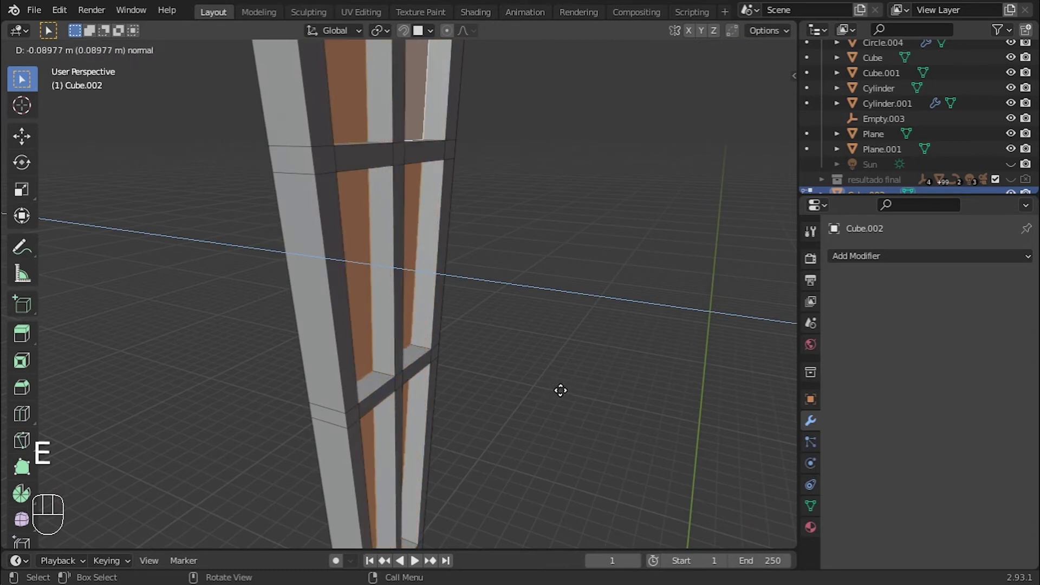
left_click(573, 390)
left_click(556, 390)
middle_click_drag(554, 390, 459, 476)
scroll(645, 444, "down", 5)
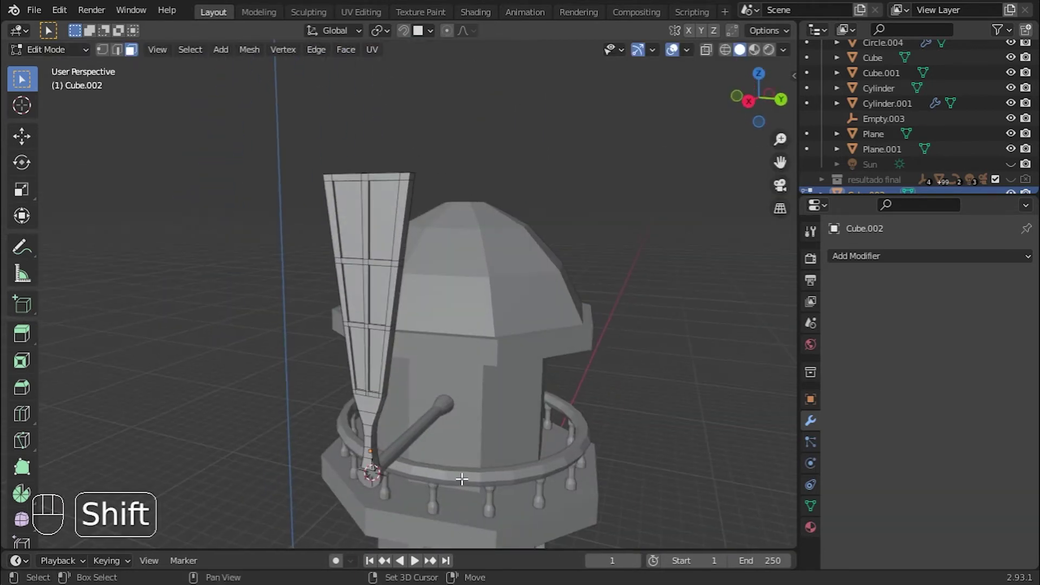
Move the whole blade -0.019334 m along X to align its stem with the hub.
scroll(485, 428, "up", 3)
middle_click_drag(485, 428, 458, 433)
key("a")
key("g")
middle_click(487, 441)
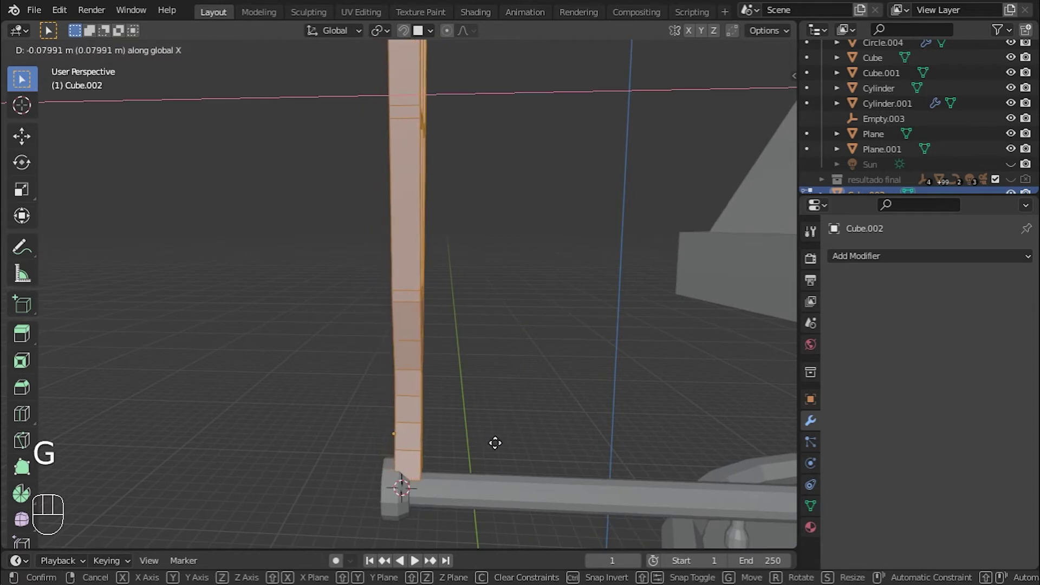
left_click(485, 438)
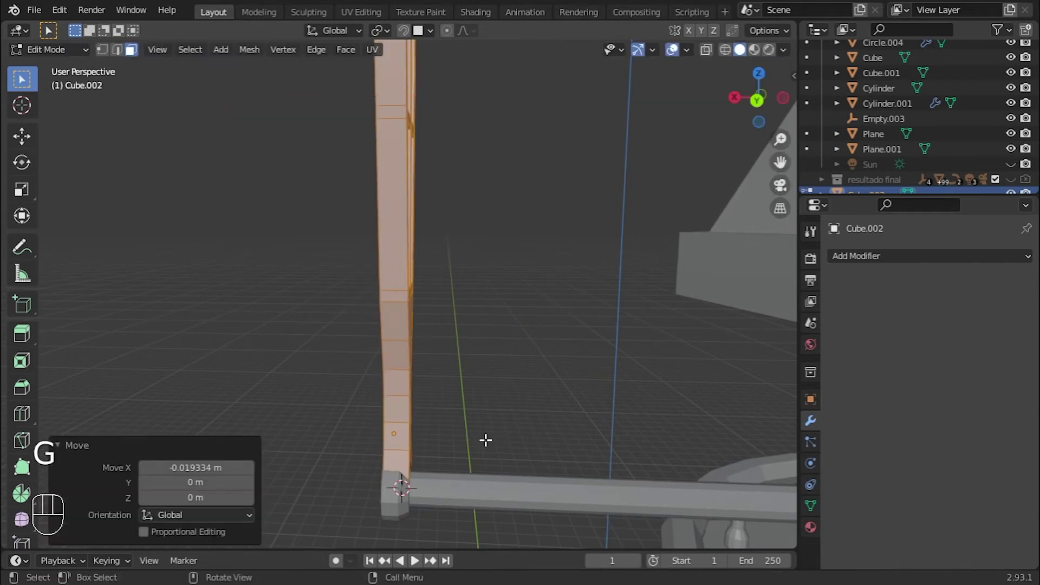
Thin the blade with a scale of 0.737 along X and move it 0.015519 m along X.
middle_click_drag(486, 438, 623, 395, "shift")
key("s")
middle_click(622, 395)
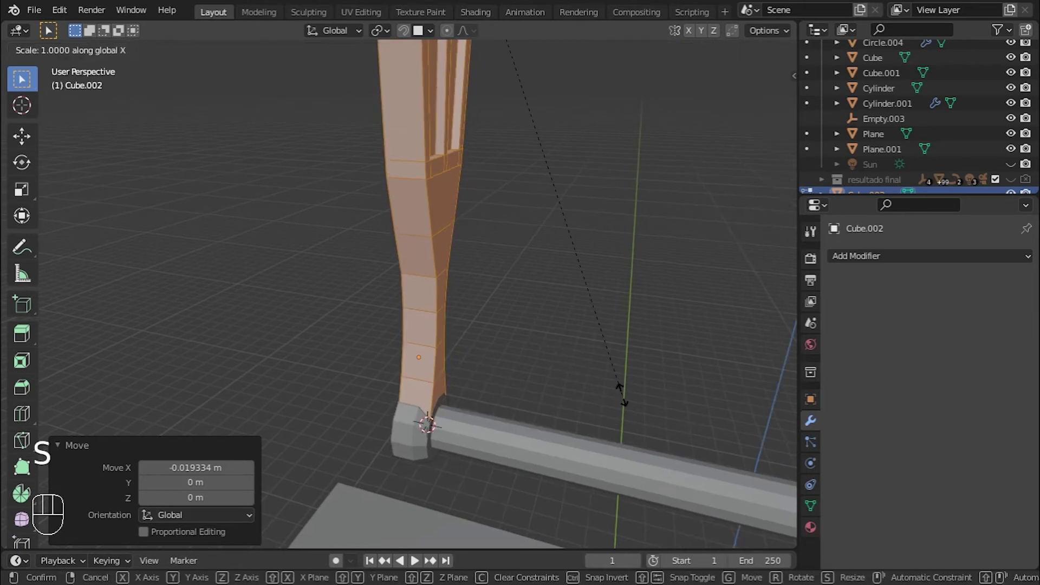
left_click(516, 294)
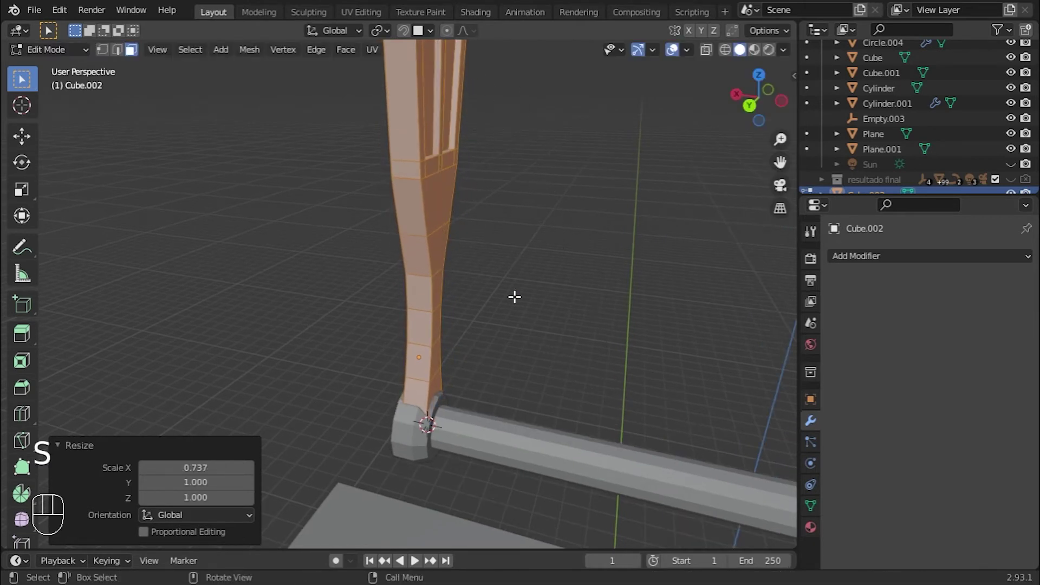
scroll(542, 325, "up", 2)
key("g")
key("x")
left_click(589, 353)
Thin the blade further along X, shift it along X to sit on the hub, and return to Object Mode.
key("s")
key("x")
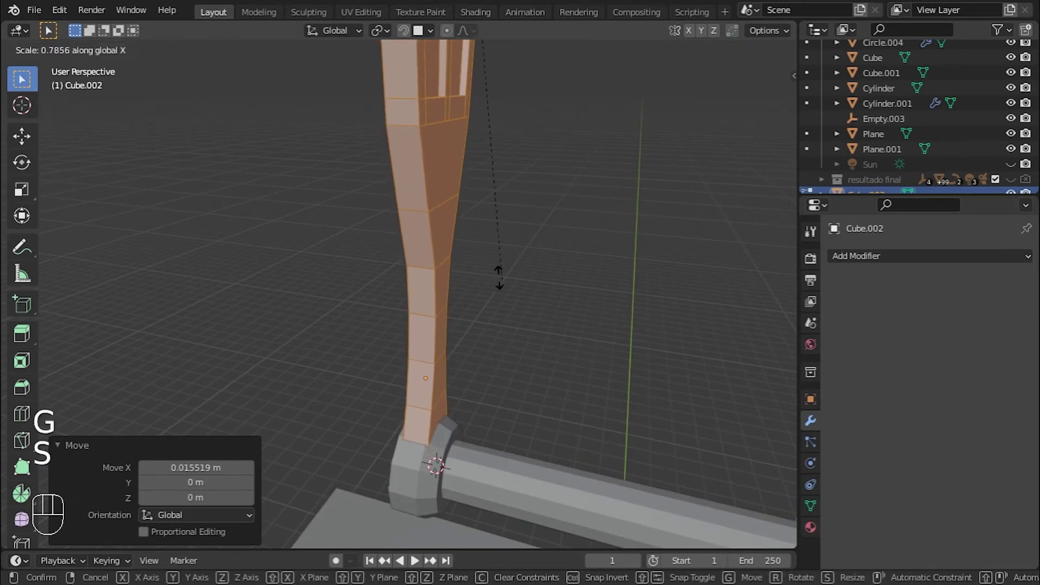
left_click(520, 301)
key("g")
key("x")
left_click(528, 308)
middle_click_drag(539, 304, 96, 418)
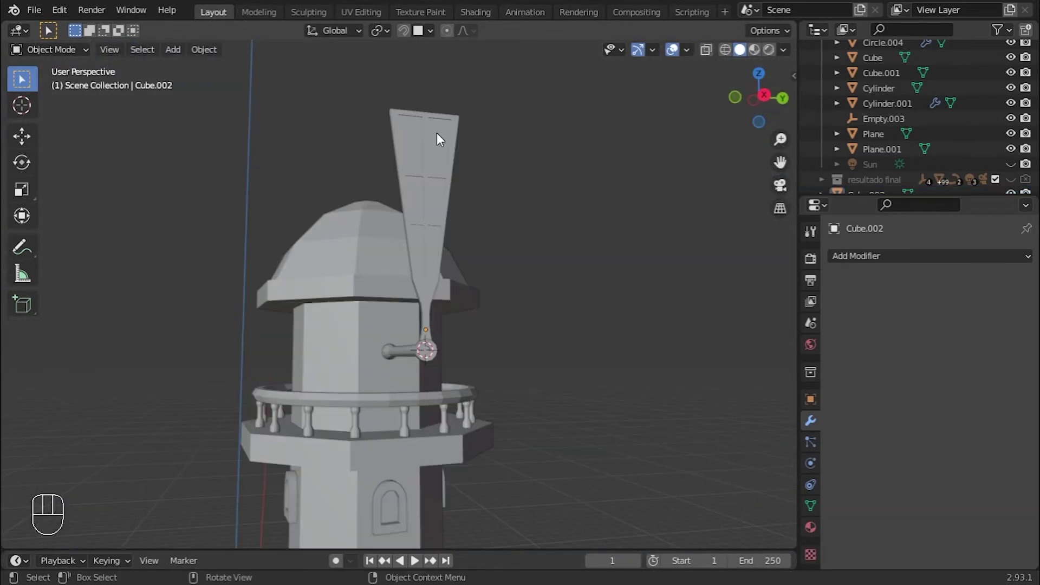
Add a Mirror modifier to the blade and mirror it on the Z axis instead of X.
left_click(436, 133)
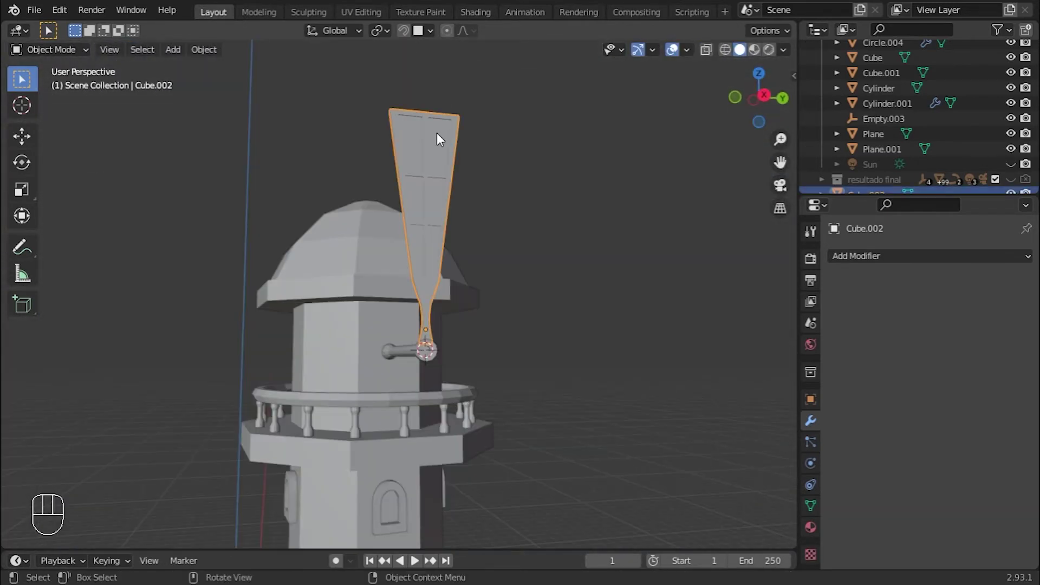
left_click(852, 257)
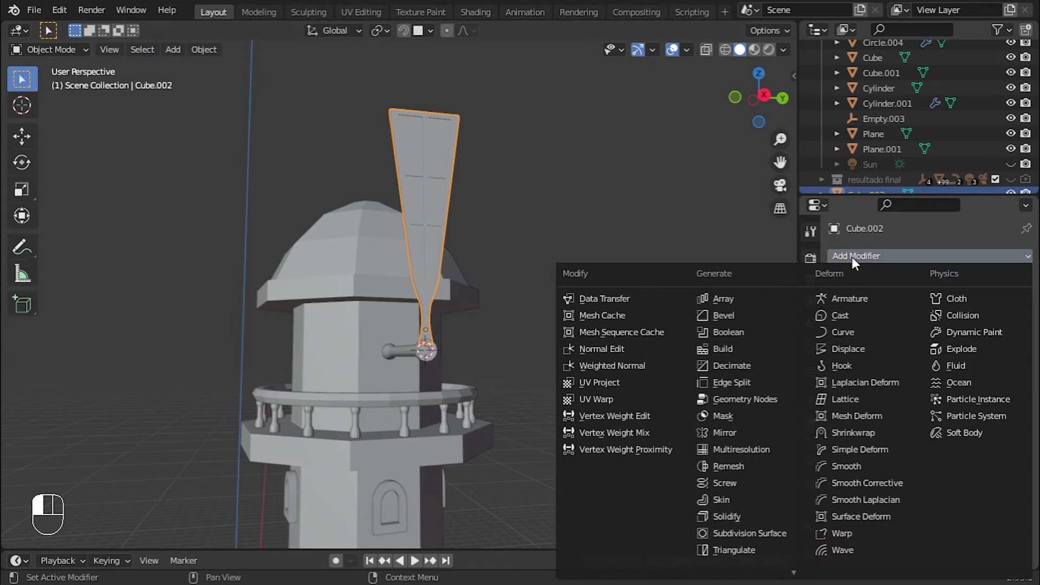
left_click(753, 437)
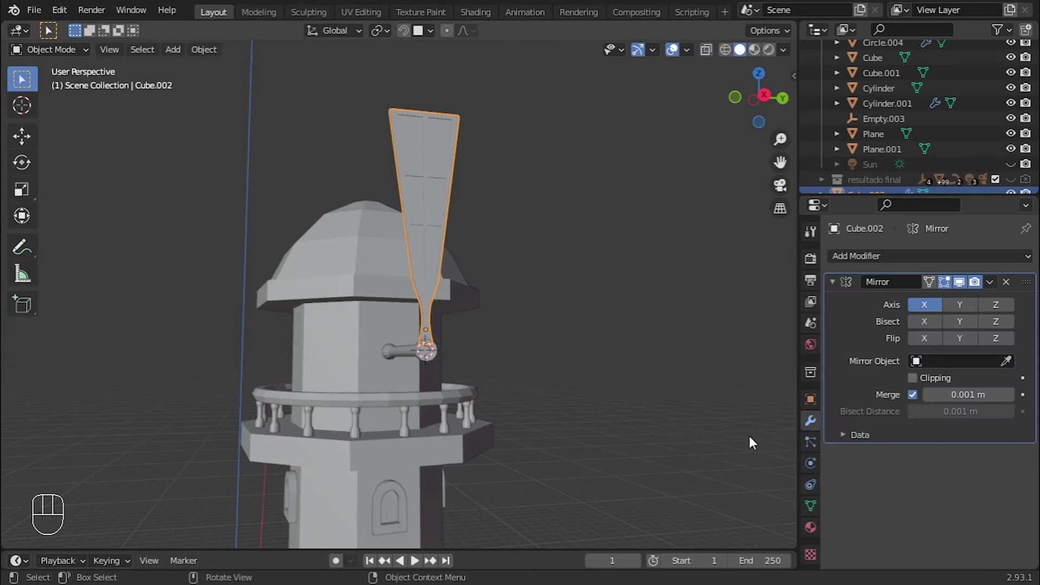
middle_click_drag(563, 394, 542, 404)
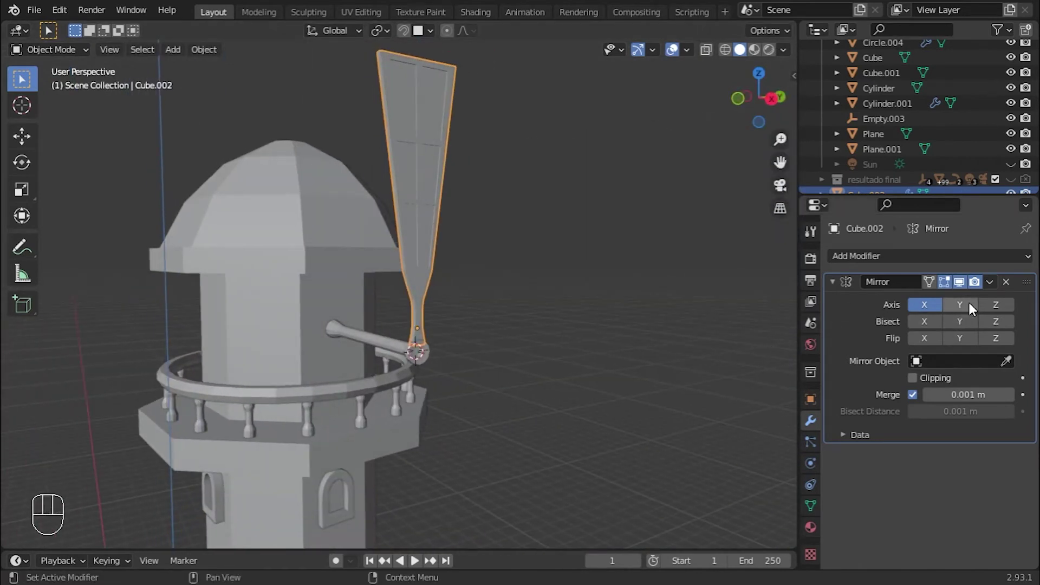
left_click(989, 305)
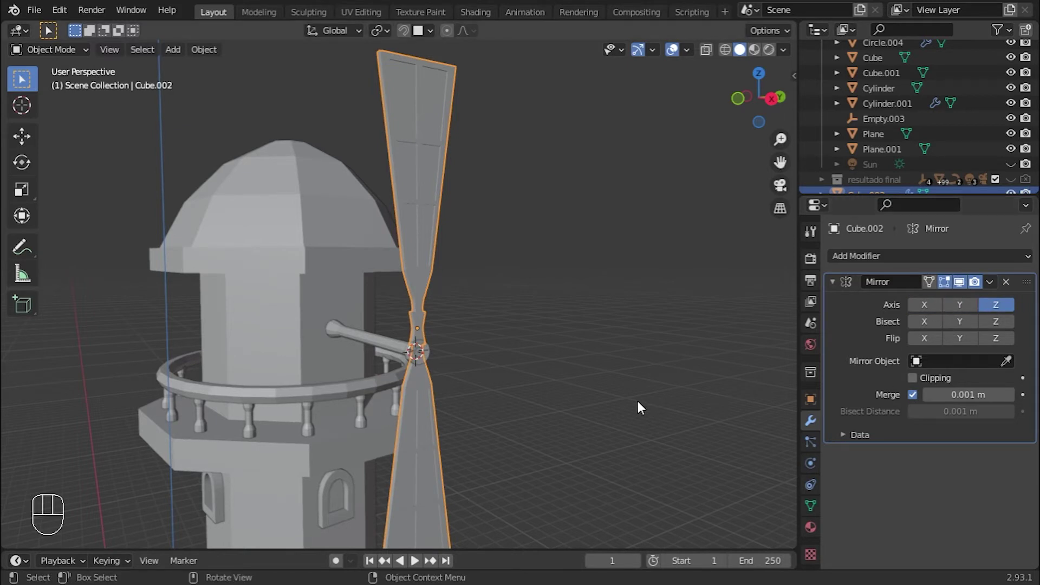
Set the blade's origin to the 3D cursor at the hub's centre.
scroll(555, 421, "up", 3)
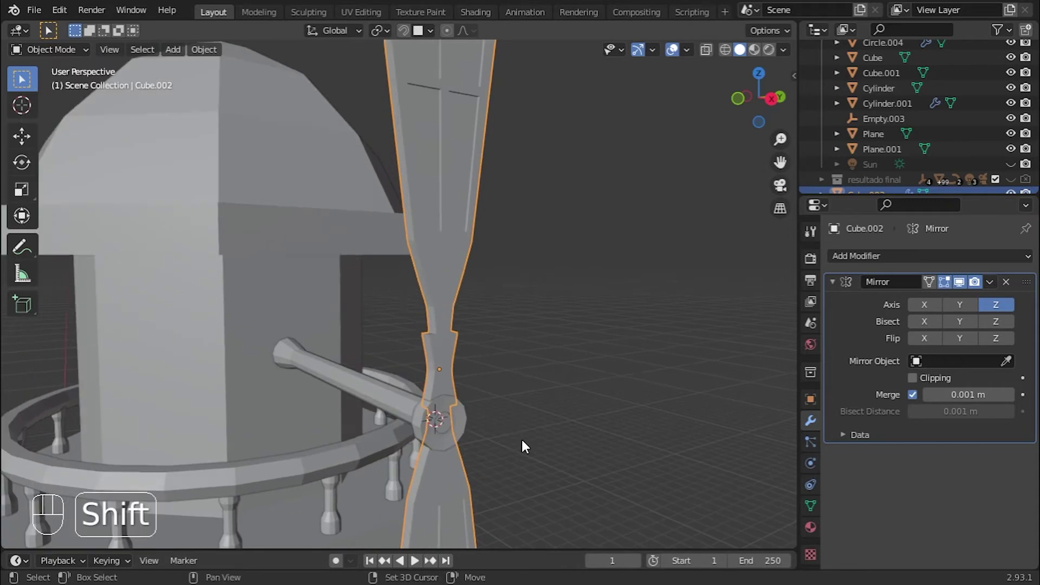
middle_click_drag(522, 440, 524, 281, "shift")
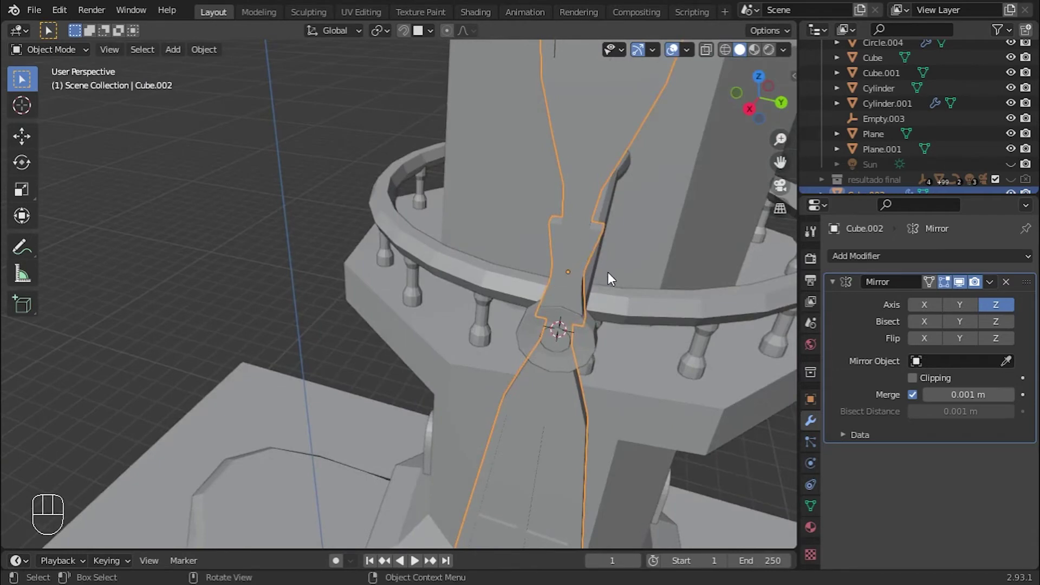
middle_click_drag(638, 336, 726, 308)
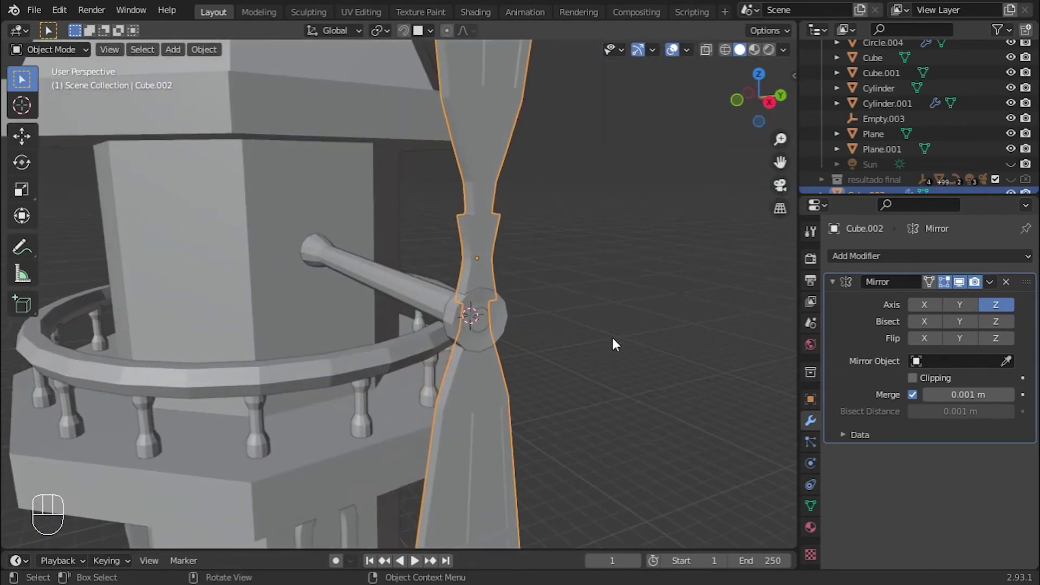
middle_click_drag(585, 363, 623, 247, "shift")
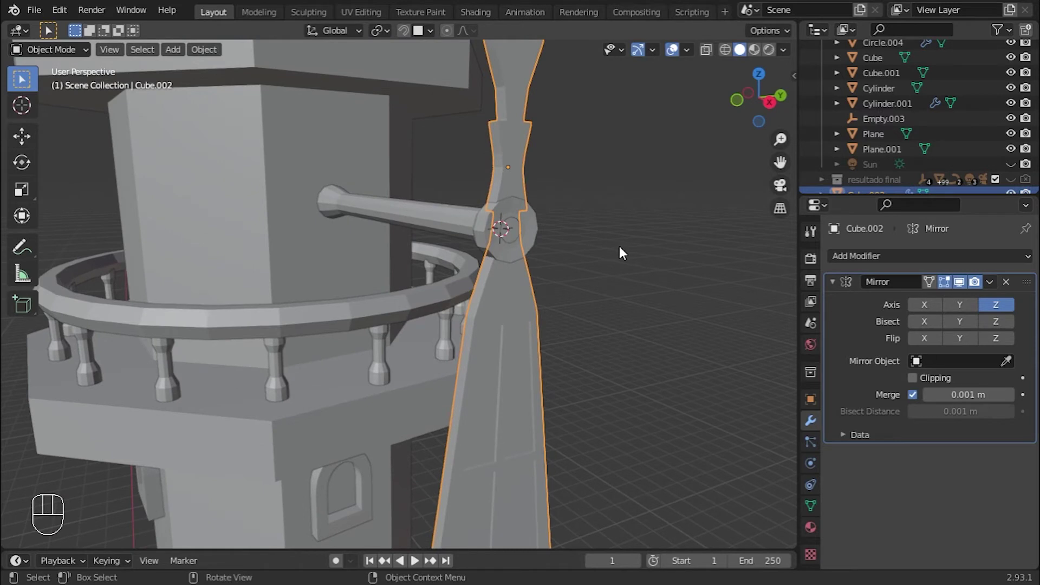
right_click(512, 156)
mouse_move(487, 183)
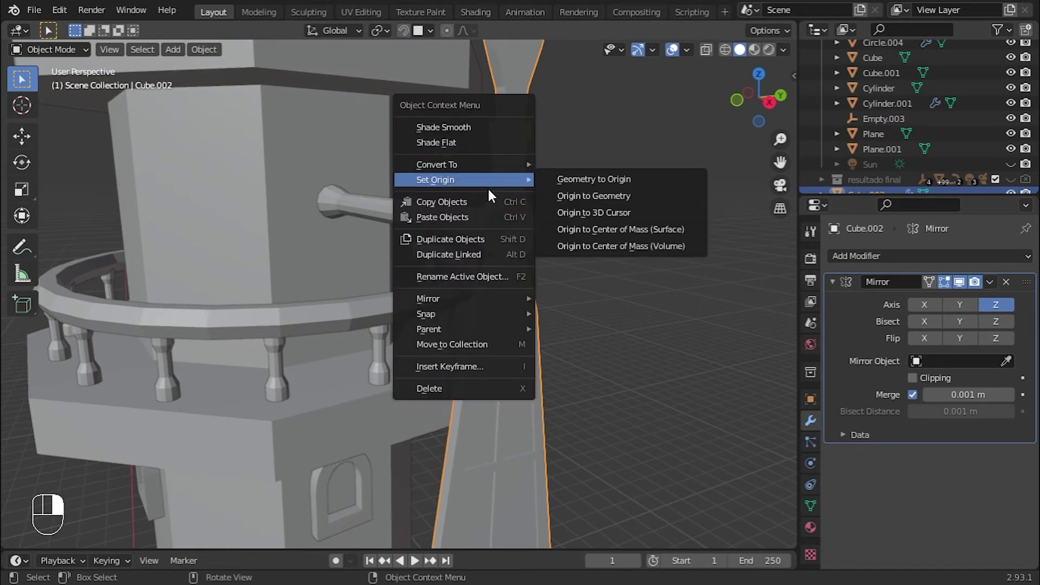
left_click(563, 212)
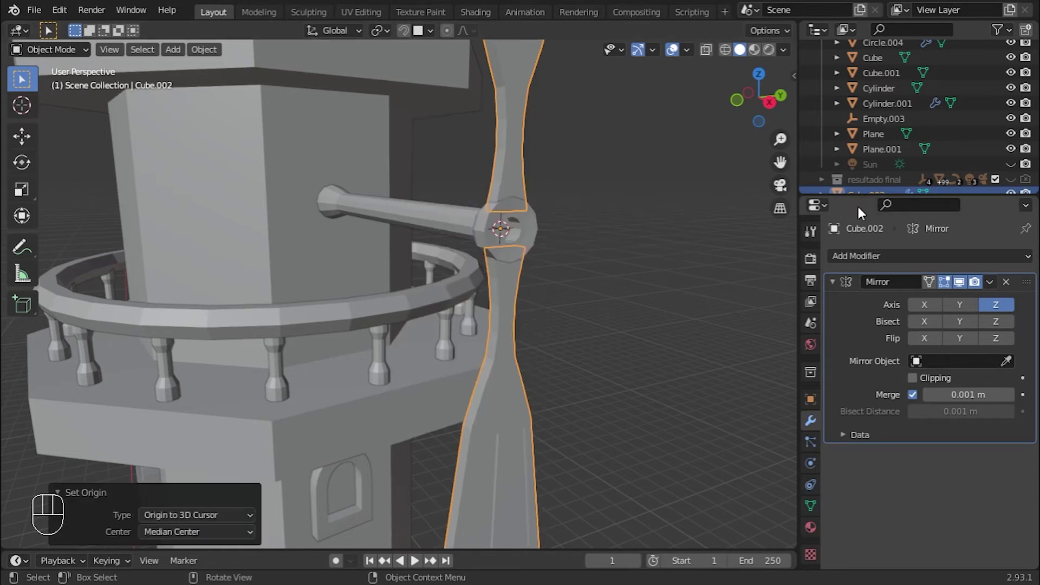
mouse_move(698, 287)
middle_mouse_down()
mouse_move(652, 295)
mouse_move(685, 310)
mouse_move(527, 324)
mouse_move(578, 362)
mouse_move(600, 443)
mouse_move(600, 421)
mouse_move(694, 287)
middle_mouse_up()
left_click(658, 290)
scroll(694, 290, "up", 2)
scroll(489, 297, "down", 2)
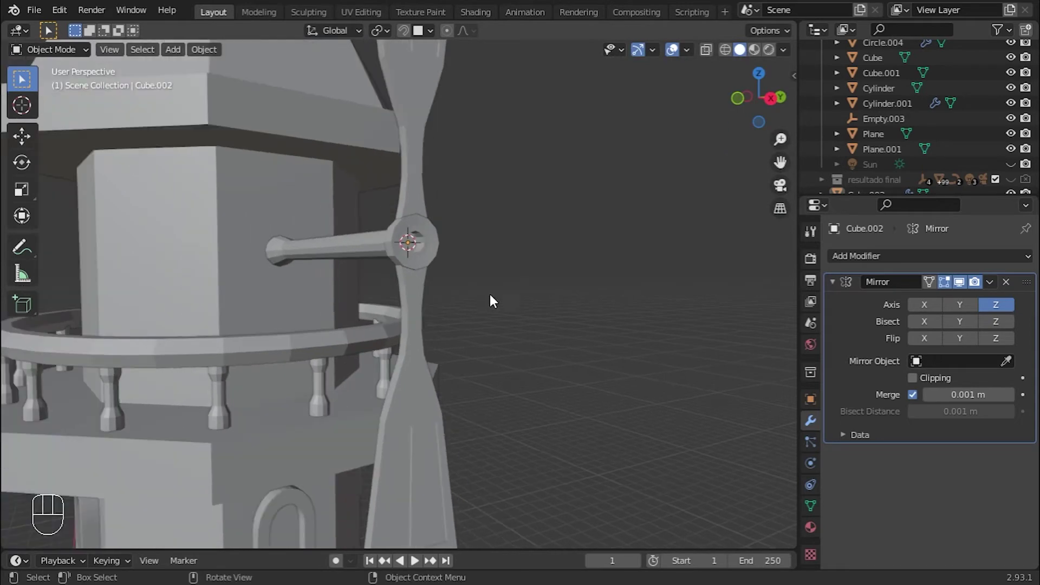
scroll(433, 235, "down", 2)
left_click(431, 235)
key("r")
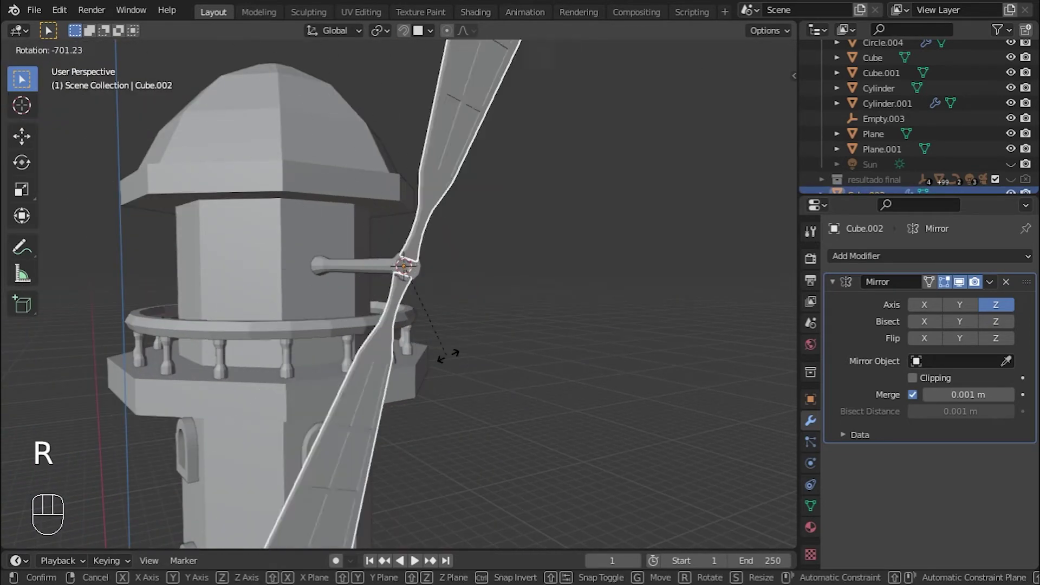
right_click(573, 209)
left_click(573, 209)
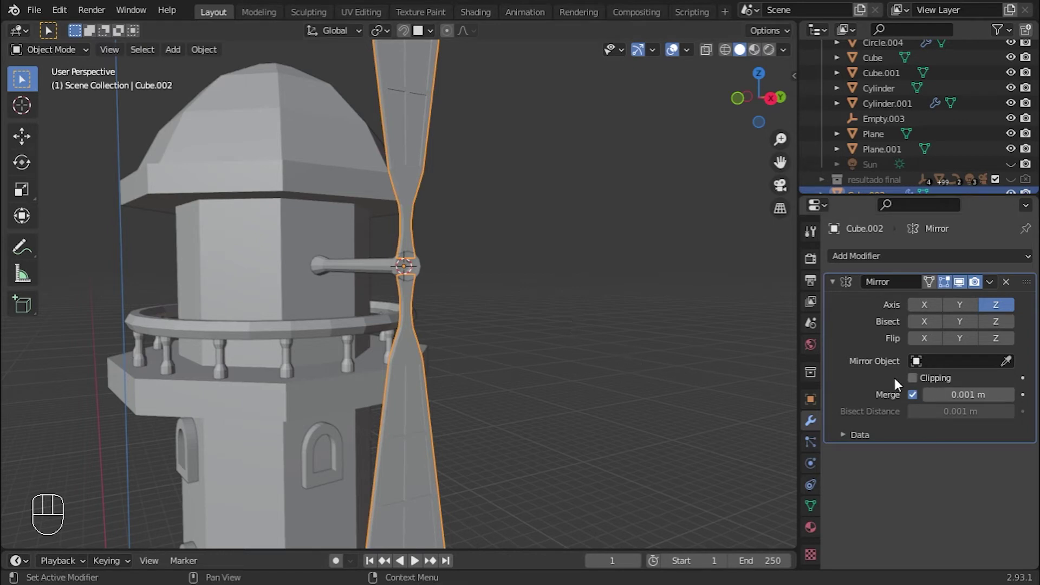
Enable clipping on the blade's Mirror modifier, duplicate the blade pair in place, and rotate the copy 90° around the X axis.
left_click(911, 379)
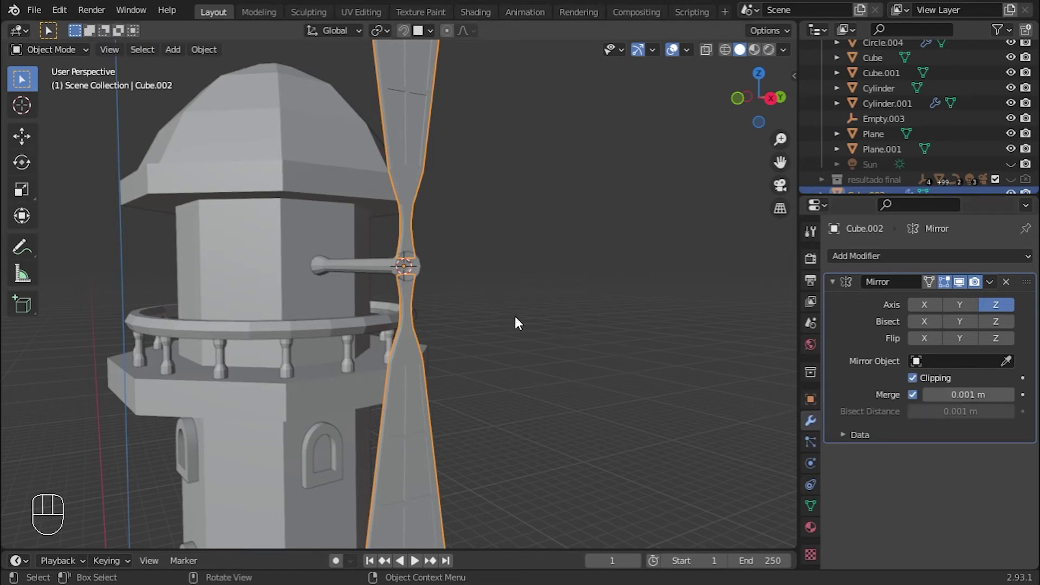
key("shift+d")
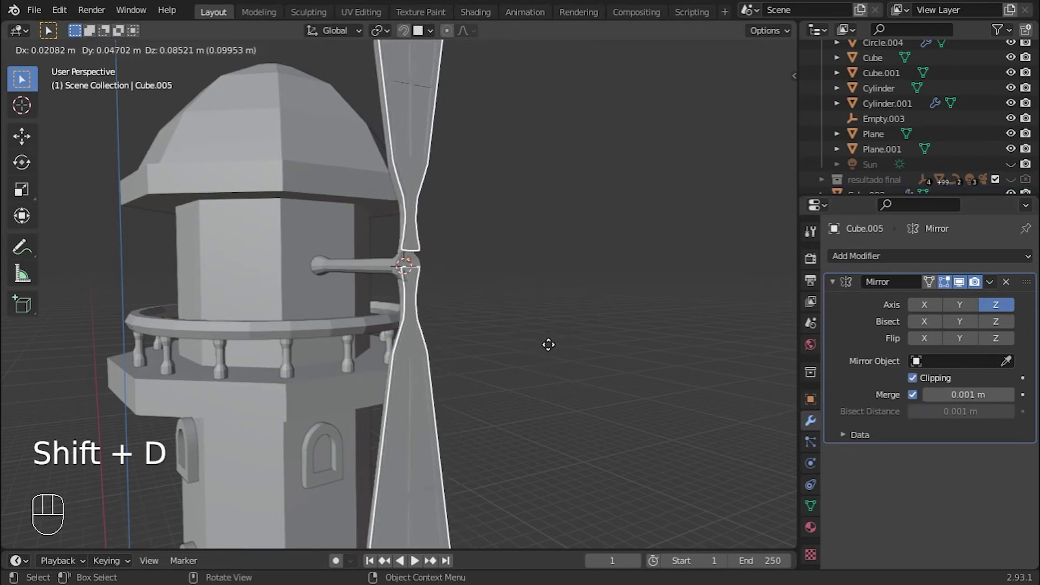
right_click(553, 356)
key("r")
type("r")
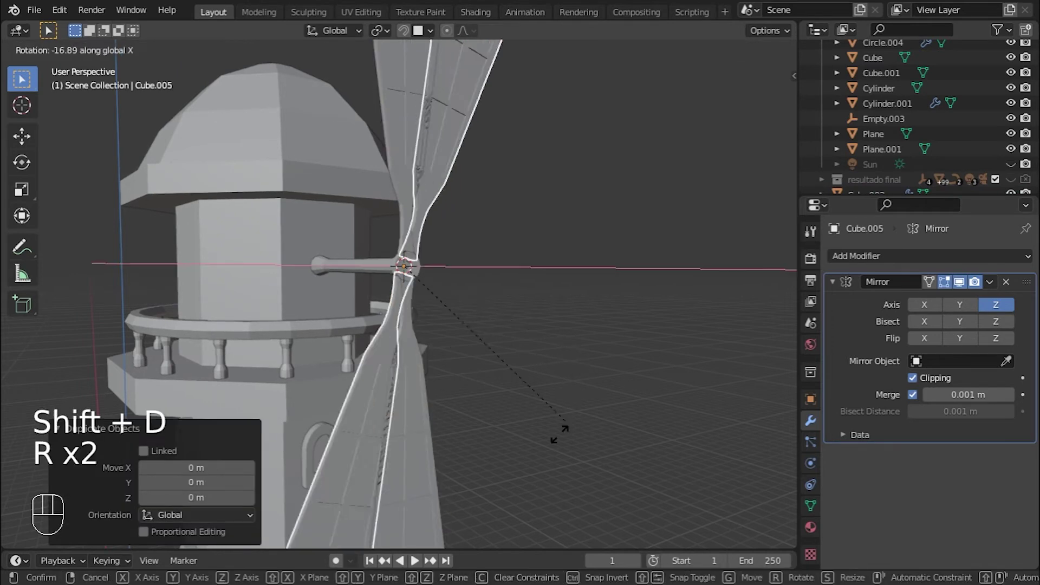
type("90")
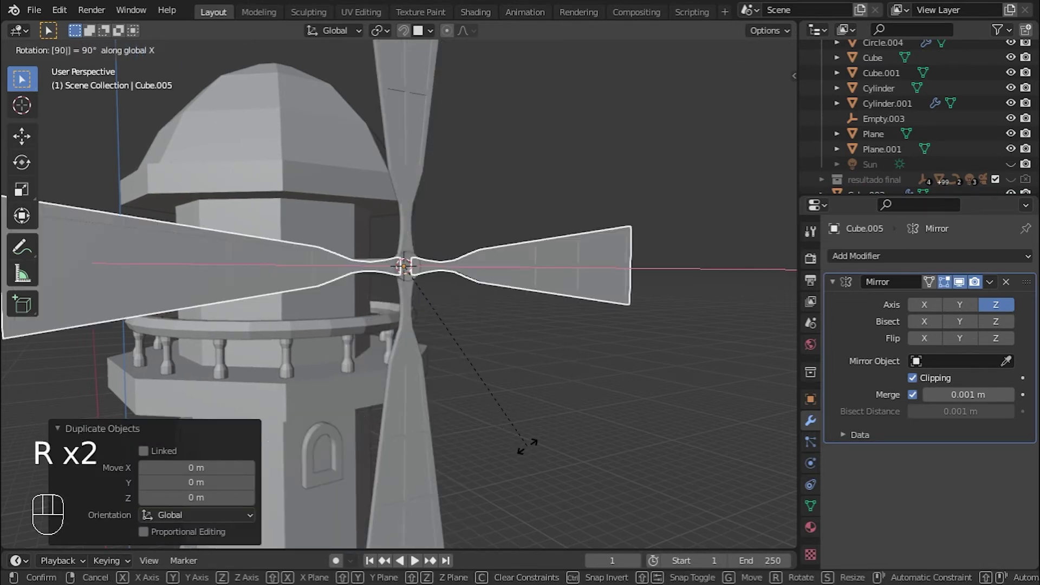
key("Return")
left_click(525, 443)
middle_click_drag(525, 443, 618, 414)
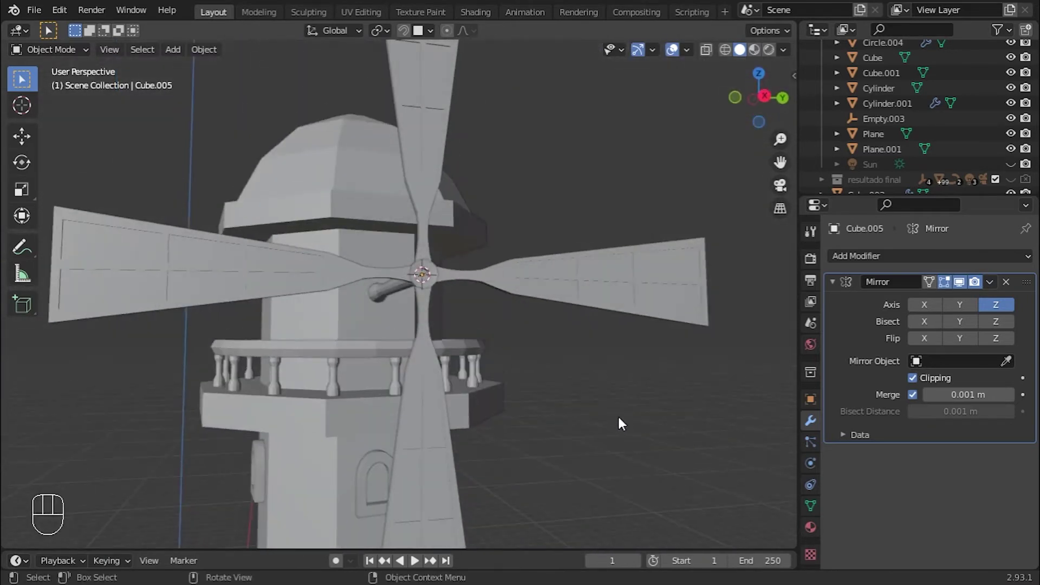
Apply the Mirror modifier on both the horizontal and the vertical blade pairs.
left_click(600, 303)
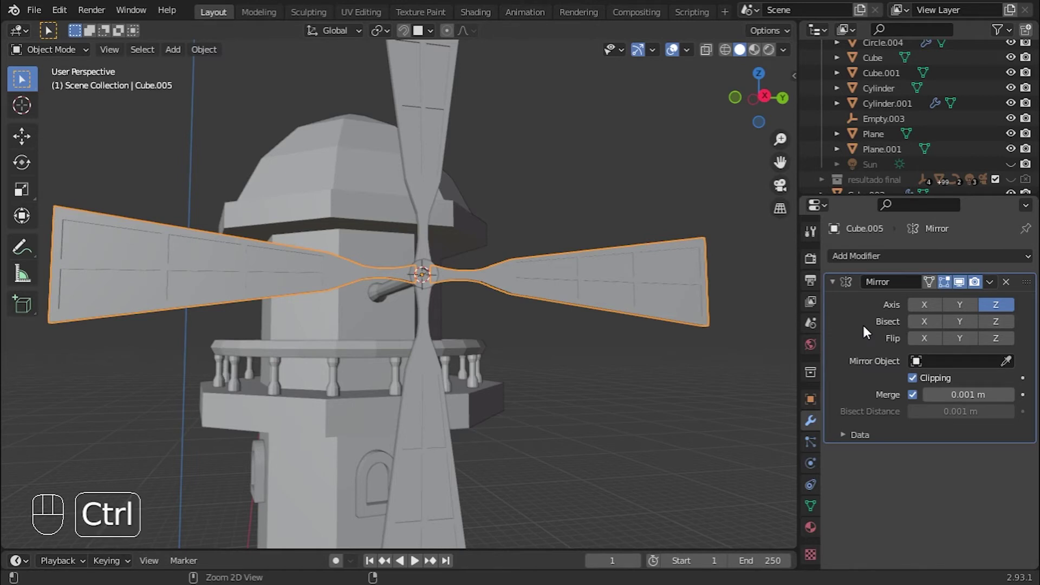
key("ctrl+a")
left_click(432, 135)
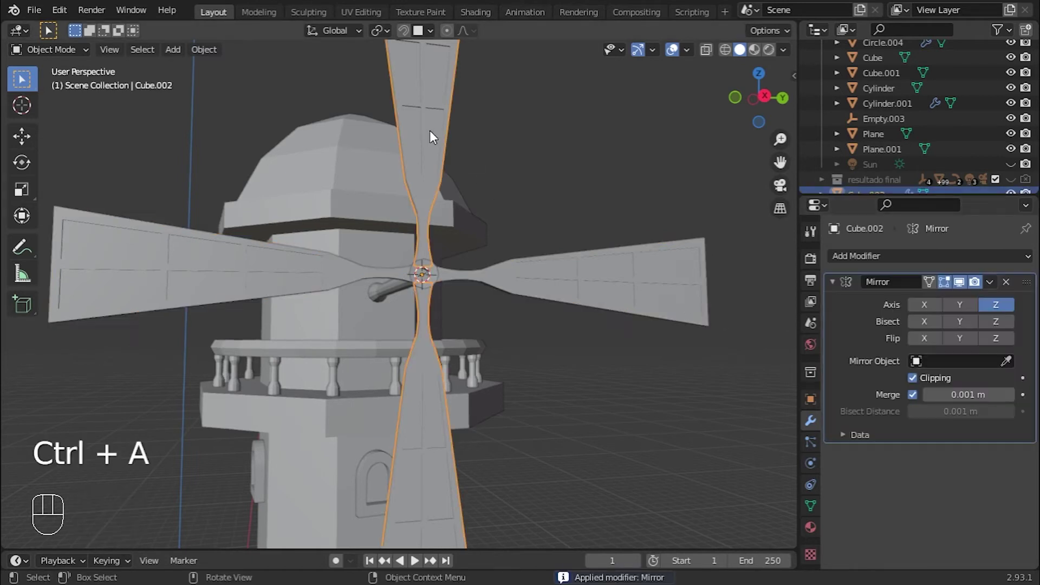
key("ctrl+a")
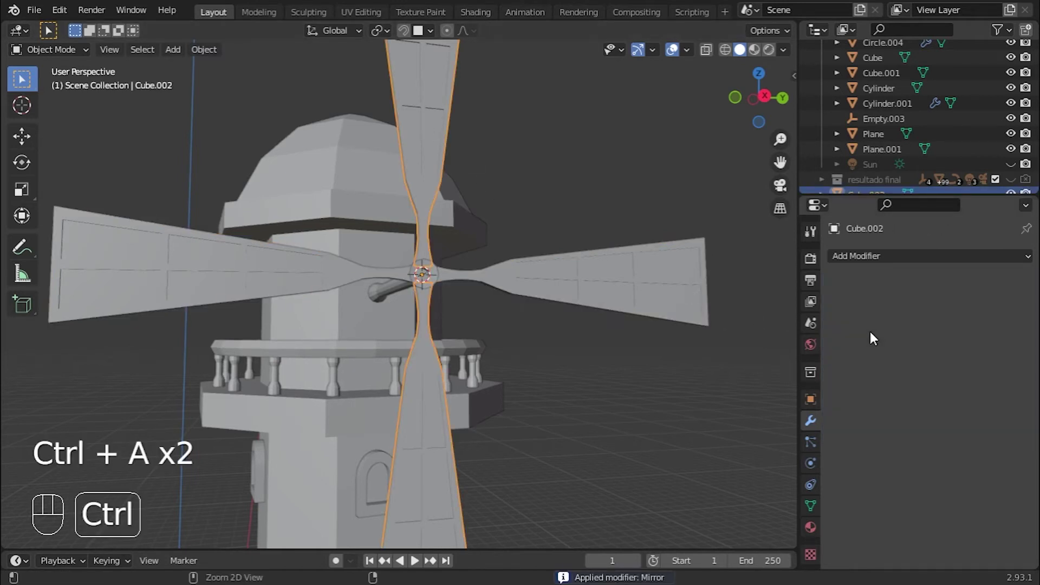
left_click(604, 305)
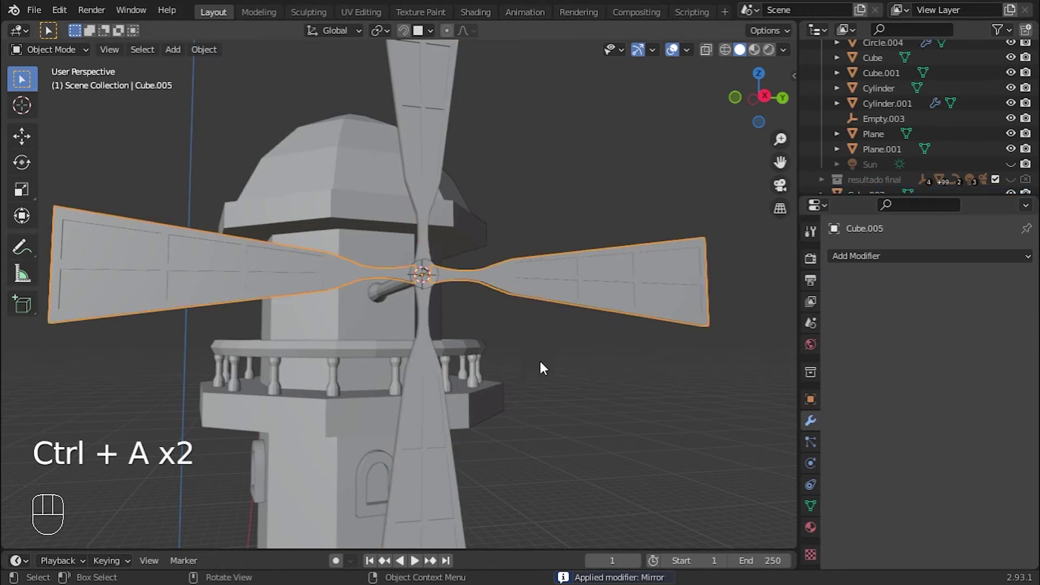
key("g")
right_click(553, 299)
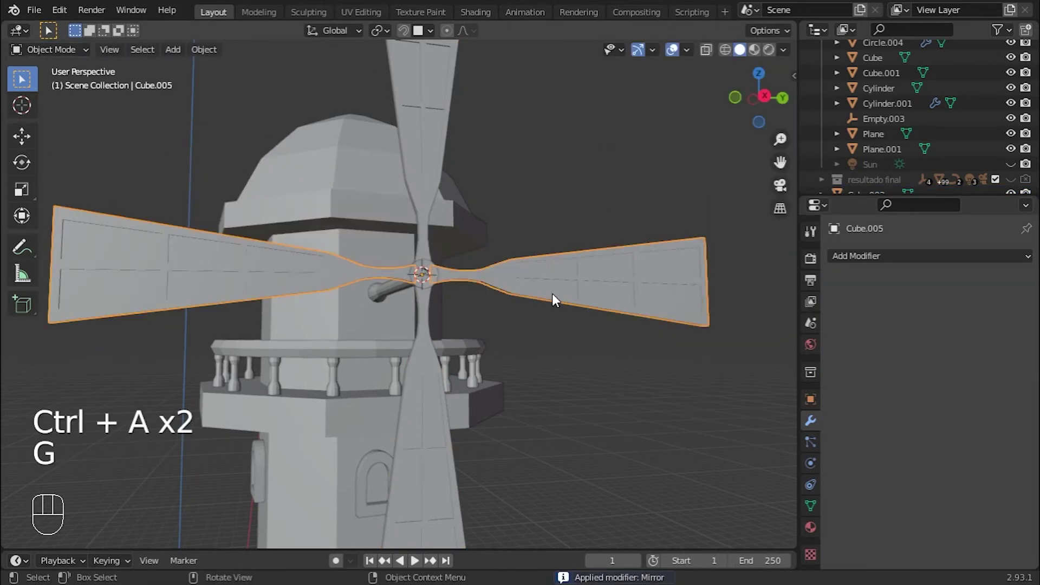
Select both blade pairs and join them into a single rotor object.
left_click(422, 134)
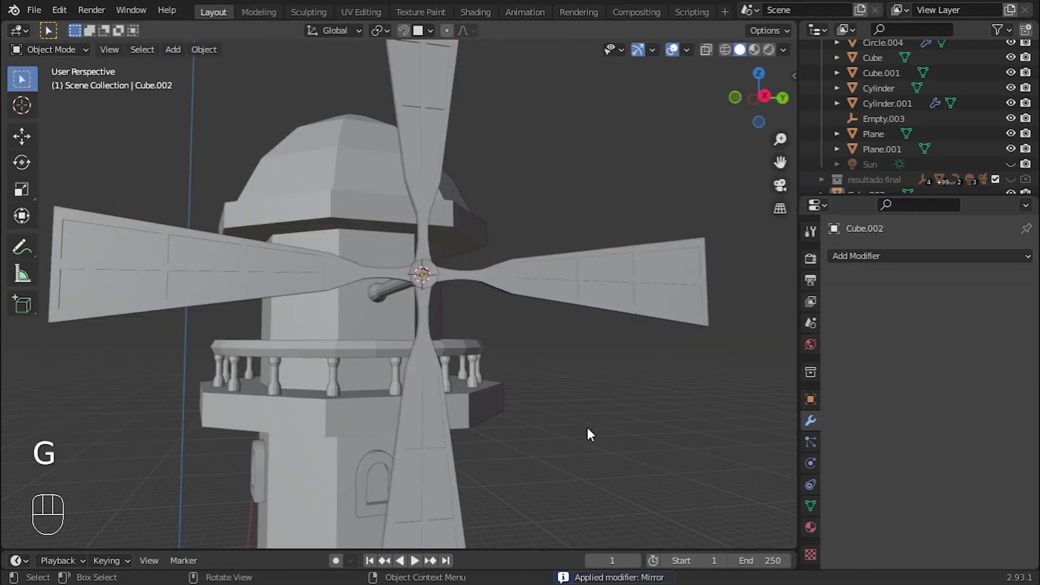
left_click(416, 95, "shift")
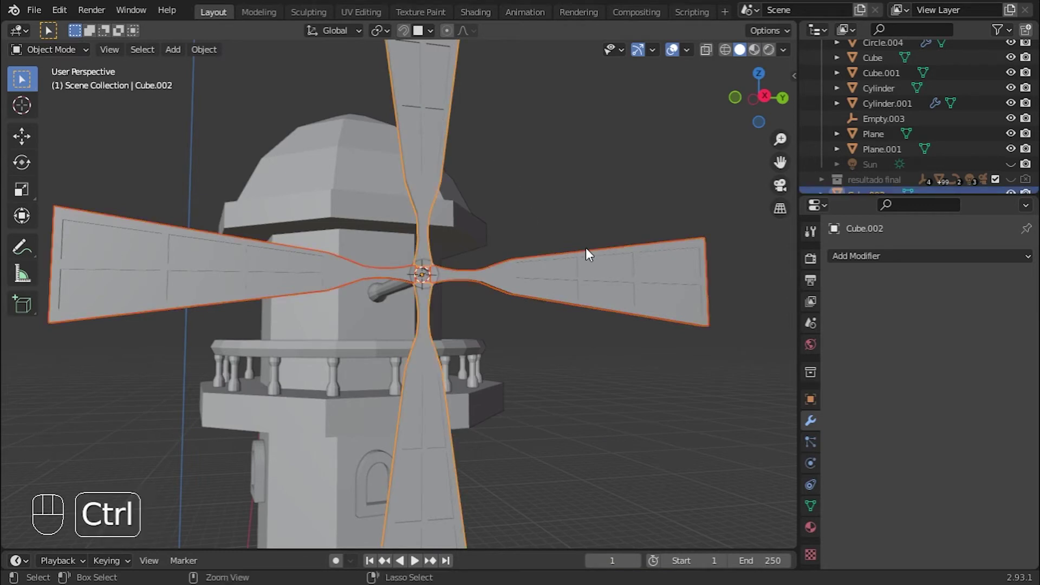
key("ctrl+j")
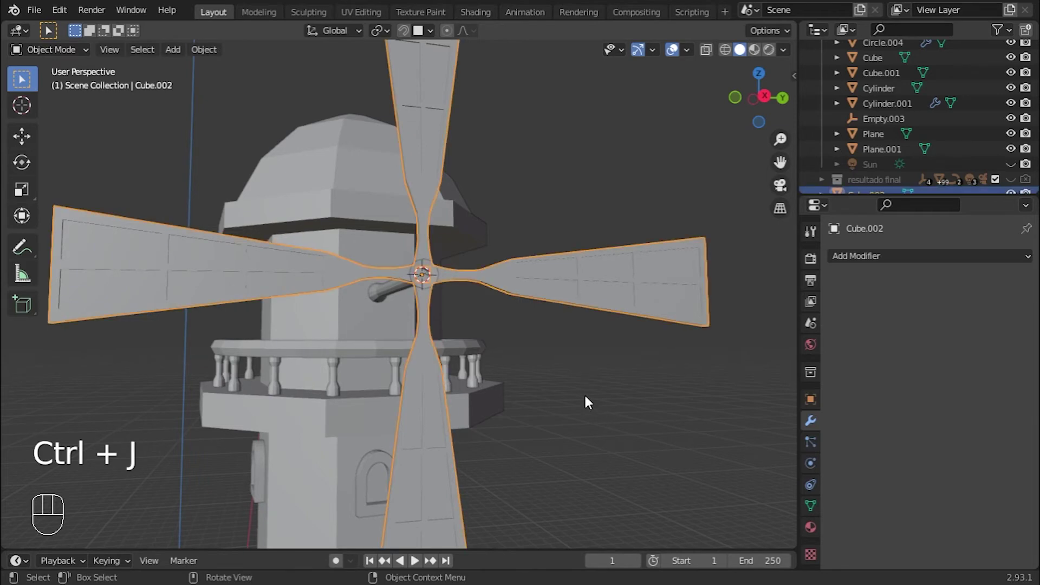
key("g")
right_click(532, 435)
Examine the joined rotor's mesh in Edit Mode and check its proportions against the whole lighthouse in Object Mode.
key("Tab")
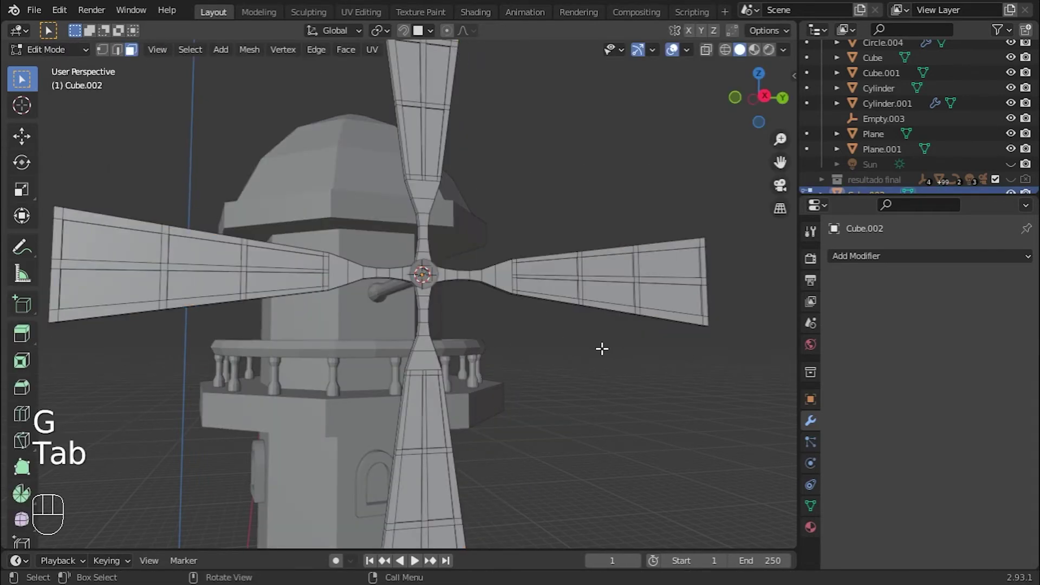
middle_click_drag(602, 349, 569, 441)
key("Tab")
left_click(491, 385)
scroll(582, 387, "down", 4)
scroll(618, 345, "up", 4)
left_click(654, 323)
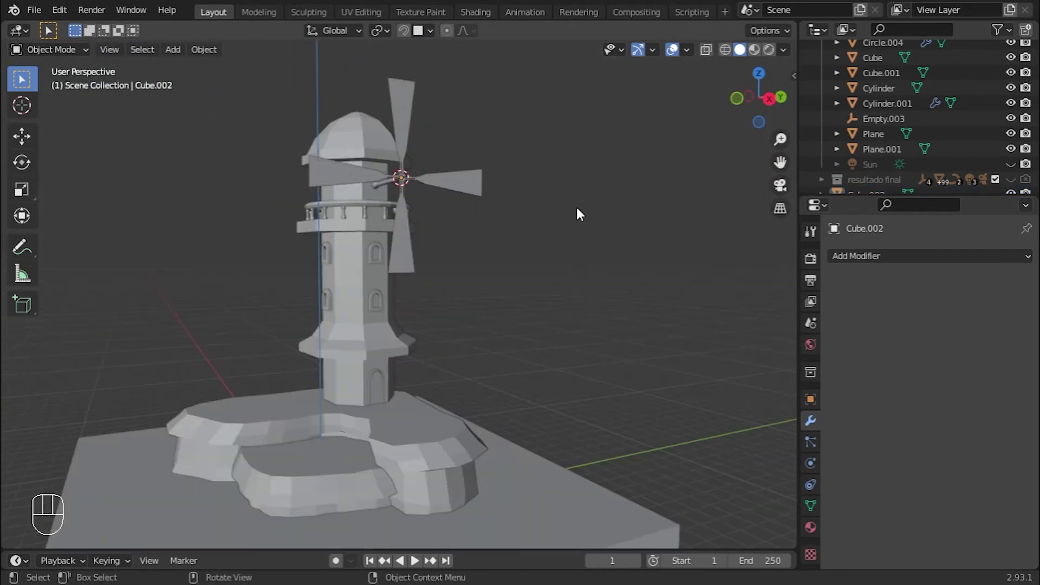
middle_click_drag(576, 208, 599, 314, "shift")
scroll(535, 331, "up", 3)
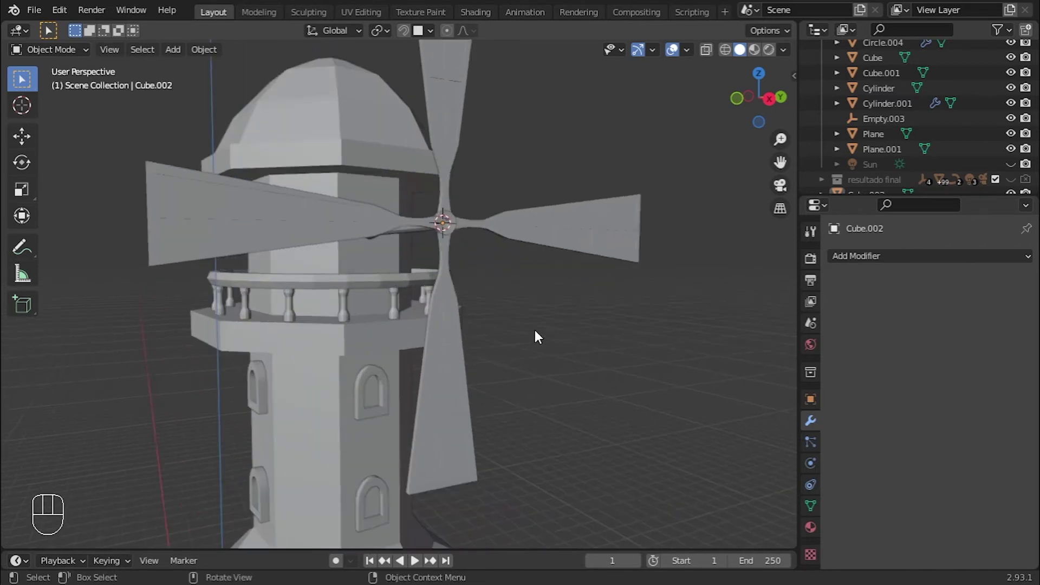
Scale the rotor and its shaft together to 0.701 and move them about -0.26 m along X toward the tower.
left_click(458, 306)
middle_click_drag(458, 306, 474, 347, "shift")
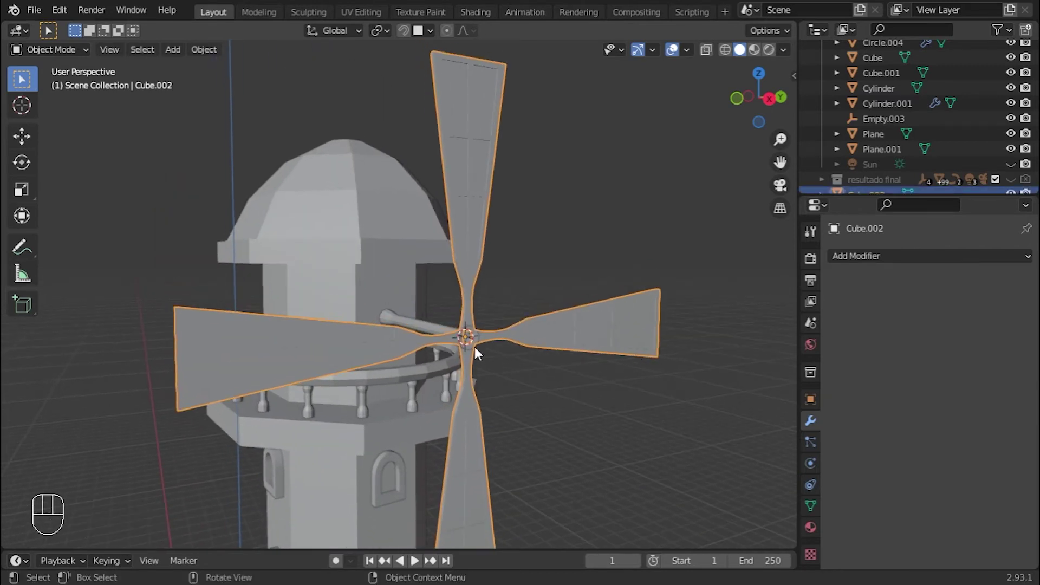
left_click(431, 326, "shift")
scroll(577, 381, "up", 2)
middle_click_drag(575, 382, 767, 493)
key("s")
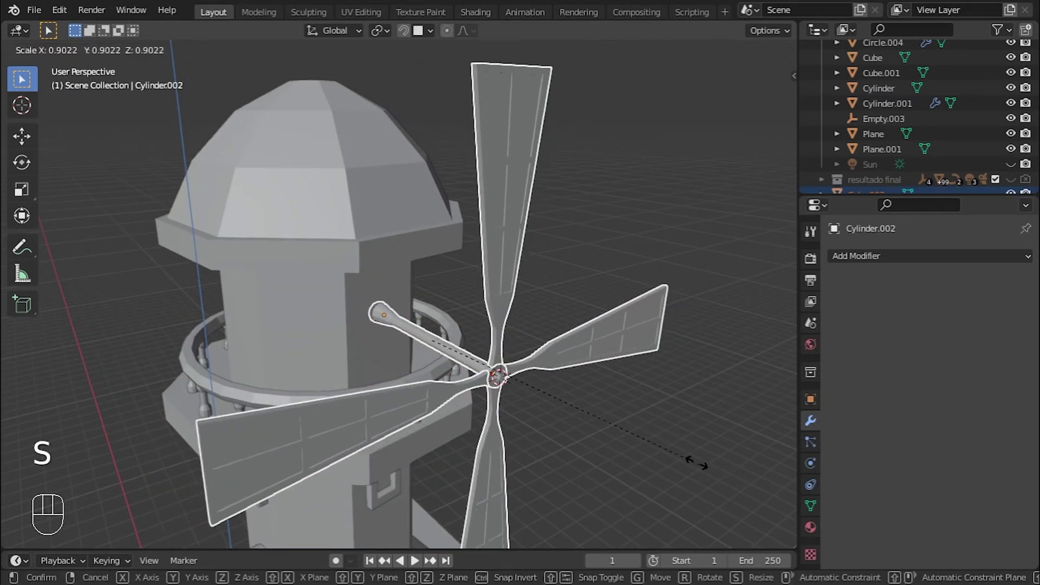
left_click(636, 441)
key("g")
key("x")
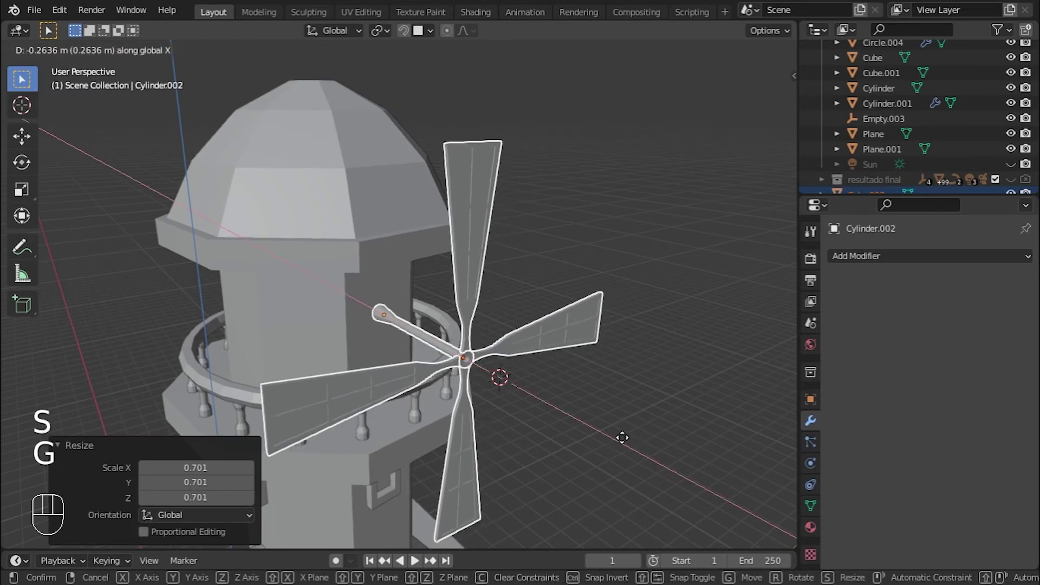
left_click(623, 443)
middle_click_drag(622, 437, 622, 413)
Duplicate the arched door frame at the tower's base in place.
middle_click_drag(543, 454, 568, 261, "shift")
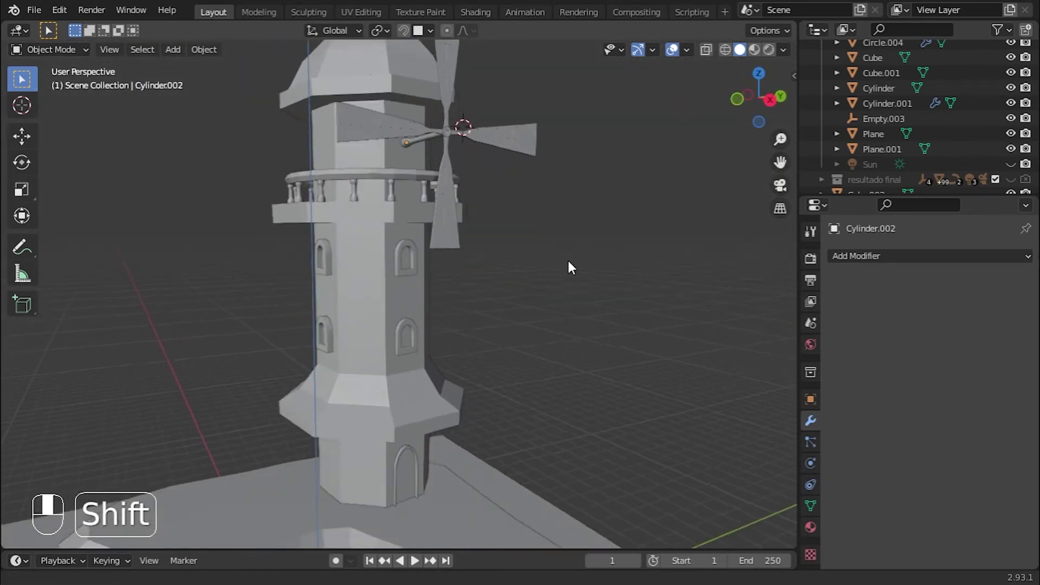
scroll(580, 169, "up", 5)
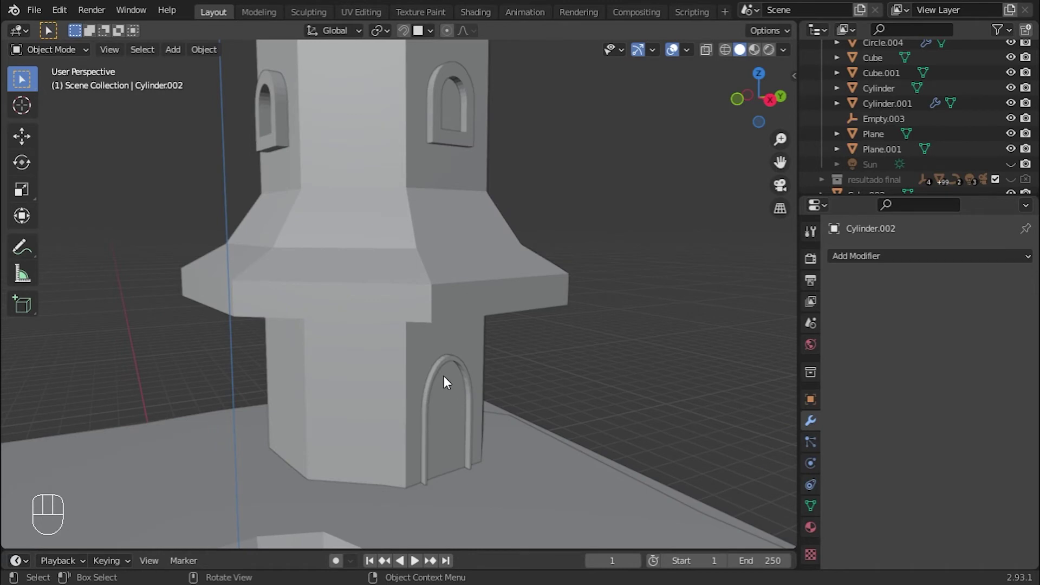
scroll(450, 389, "down", 1)
left_click(462, 408)
left_click(437, 352)
middle_click_drag(389, 375, 460, 408)
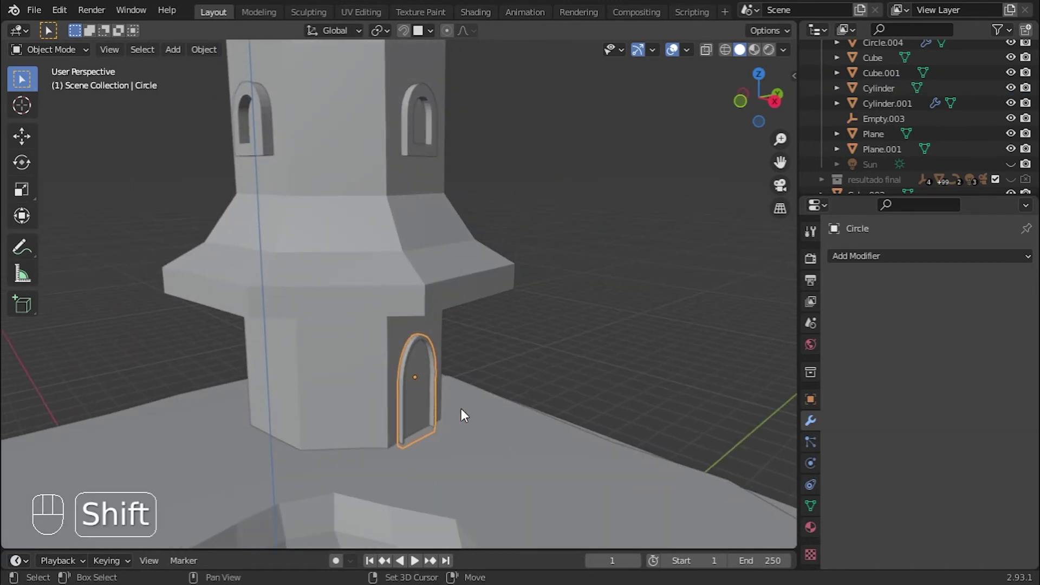
key("shift+d")
left_click(504, 362)
scroll(527, 353, "down", 3)
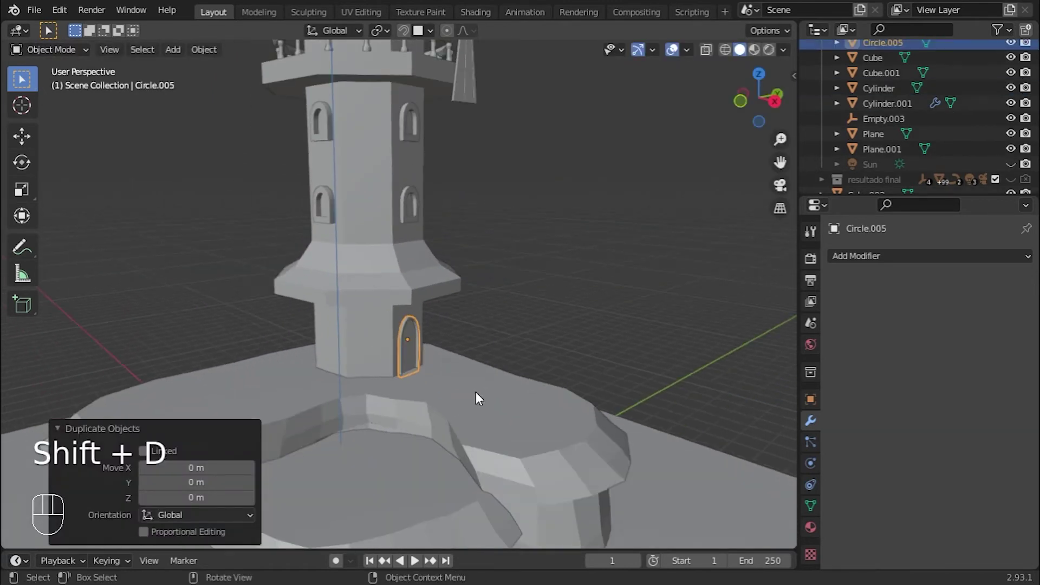
Raise the door frame copy 7.2802 m along Z, and another 0.86471 m up to balcony level.
key("g")
left_click(544, 103)
middle_click_drag(510, 106, 545, 429, "shift")
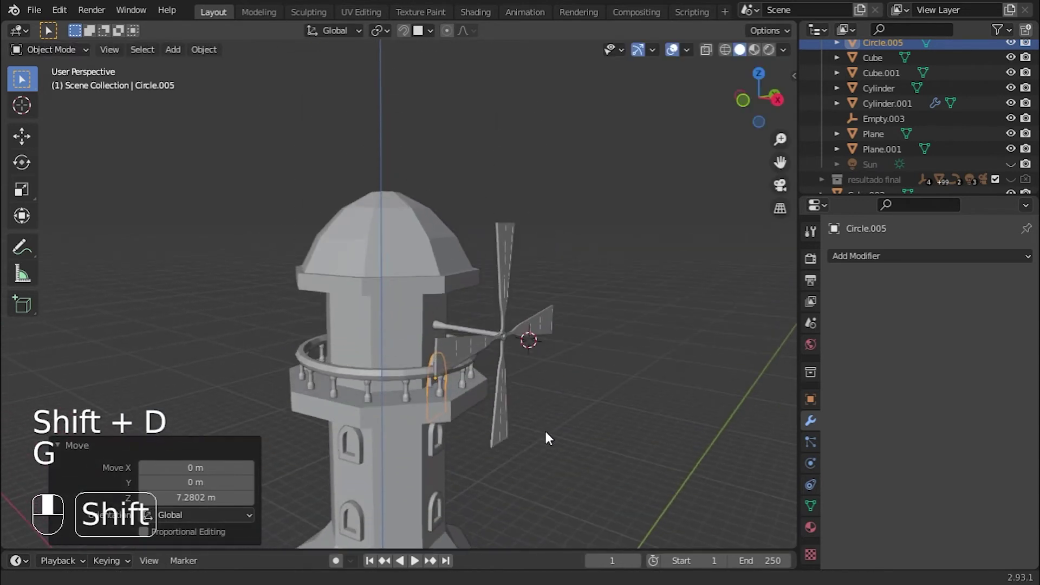
key("g")
left_click(550, 398)
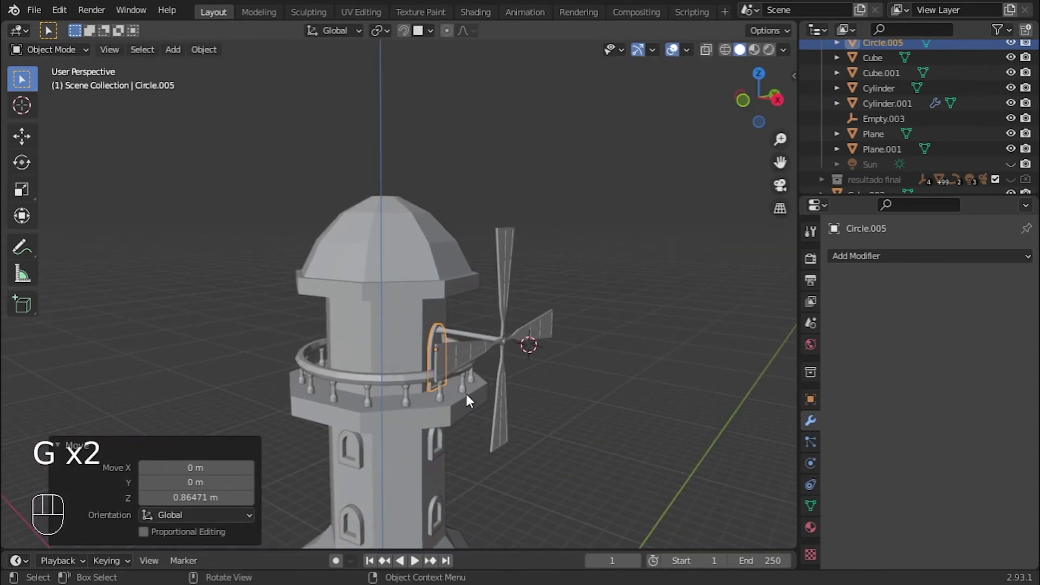
Snap the door frame copy onto the upper tower wall opposite the rotor and center it on that wall face.
middle_click_drag(466, 392, 665, 379)
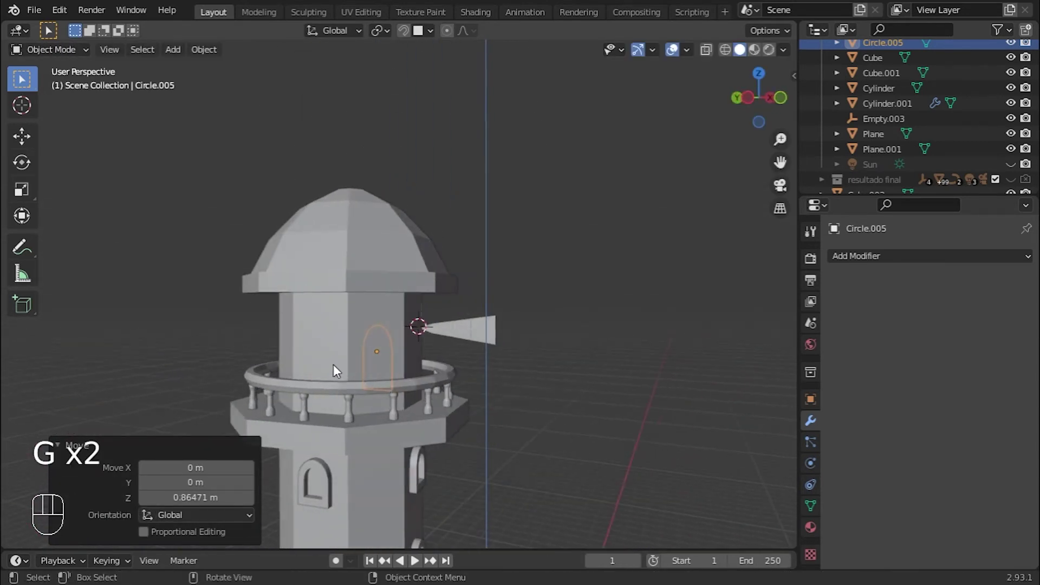
key("g")
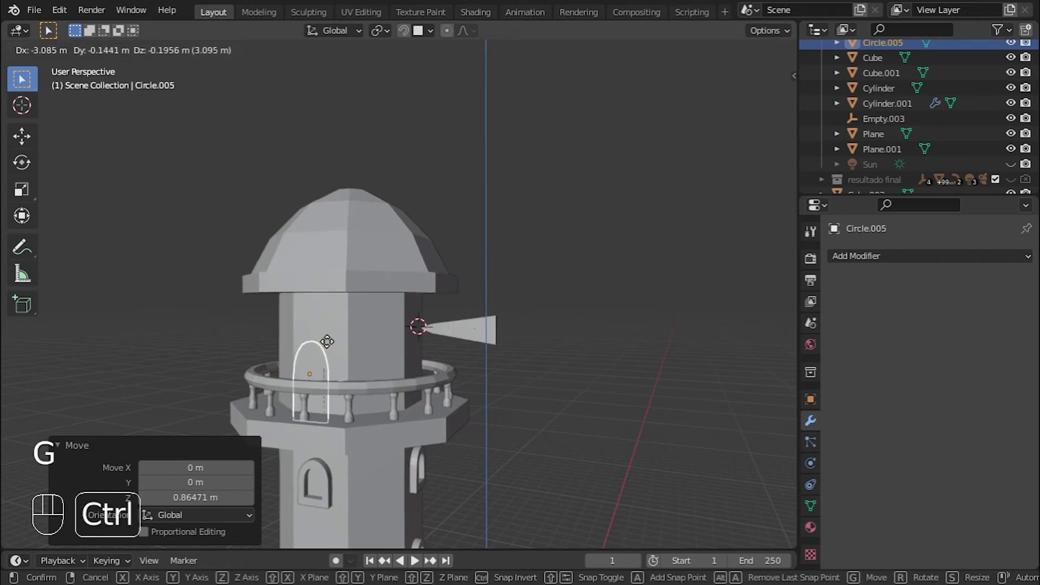
left_click(334, 321)
middle_click_drag(327, 344, 536, 378)
scroll(500, 371, "up", 4)
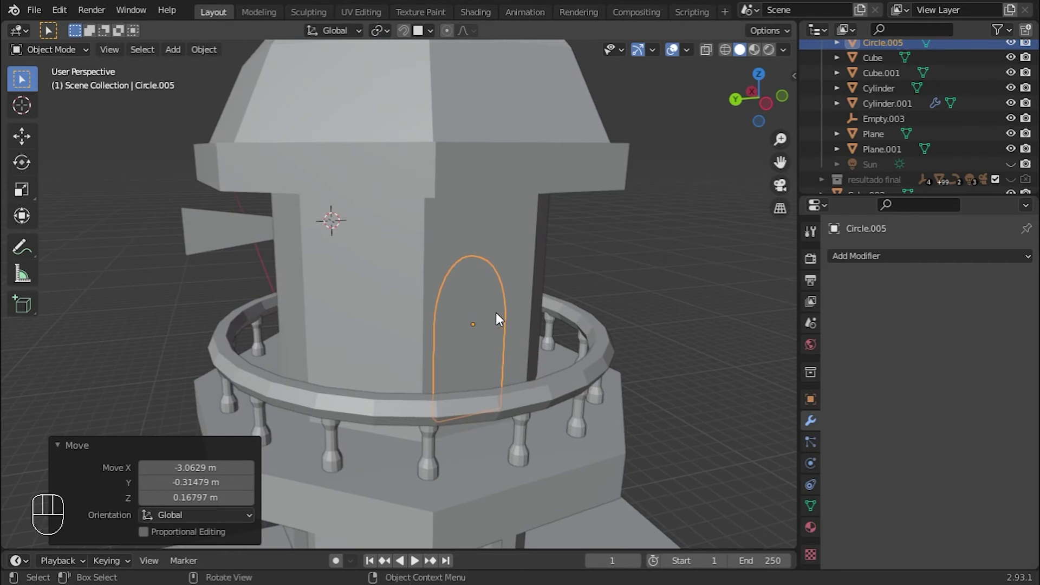
key("g")
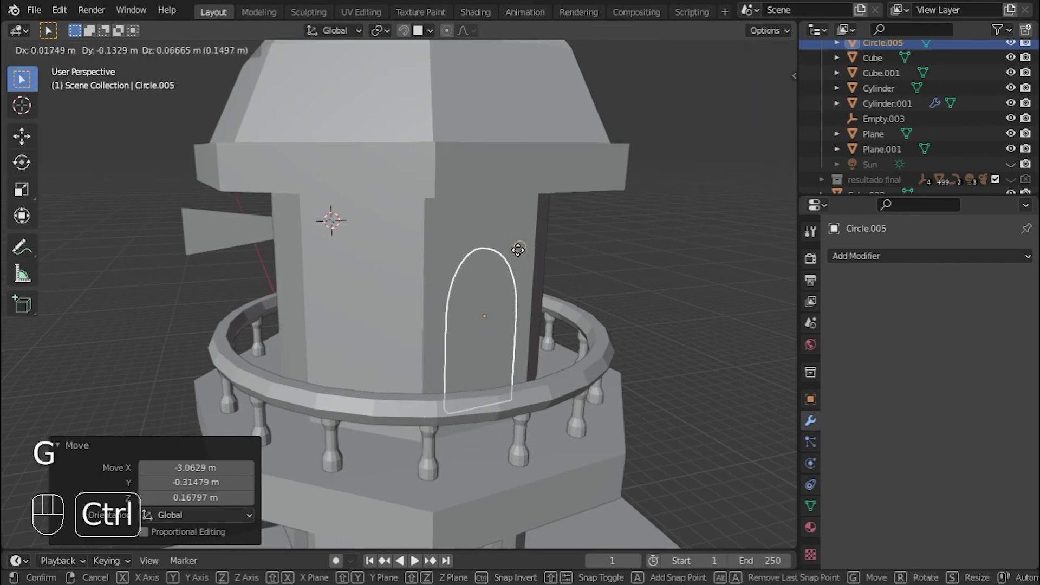
left_click(519, 249)
Rotate the balcony door frame 180° around the Z axis so that it faces outward.
key("r")
key("z")
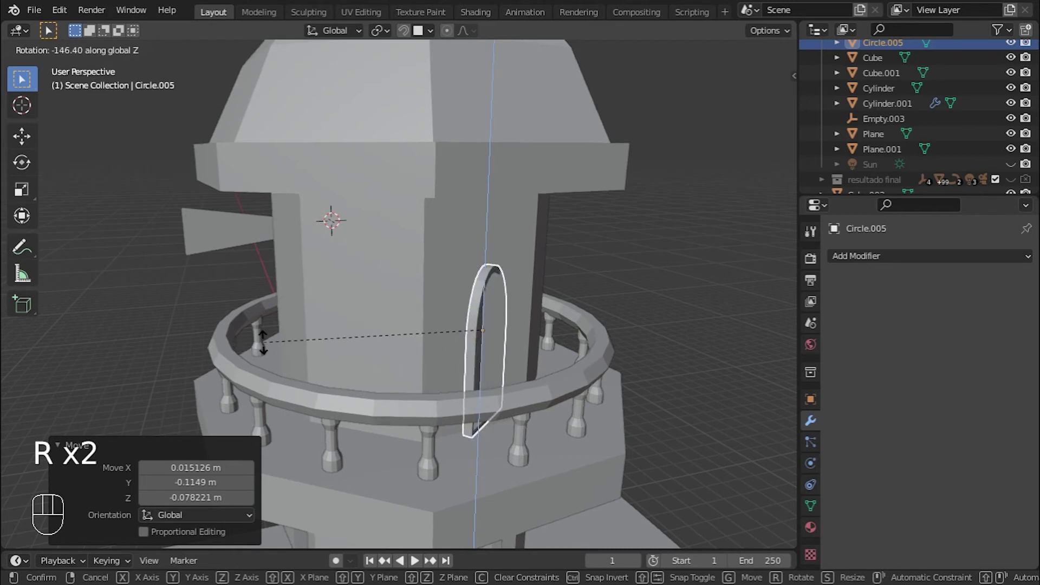
type("90")
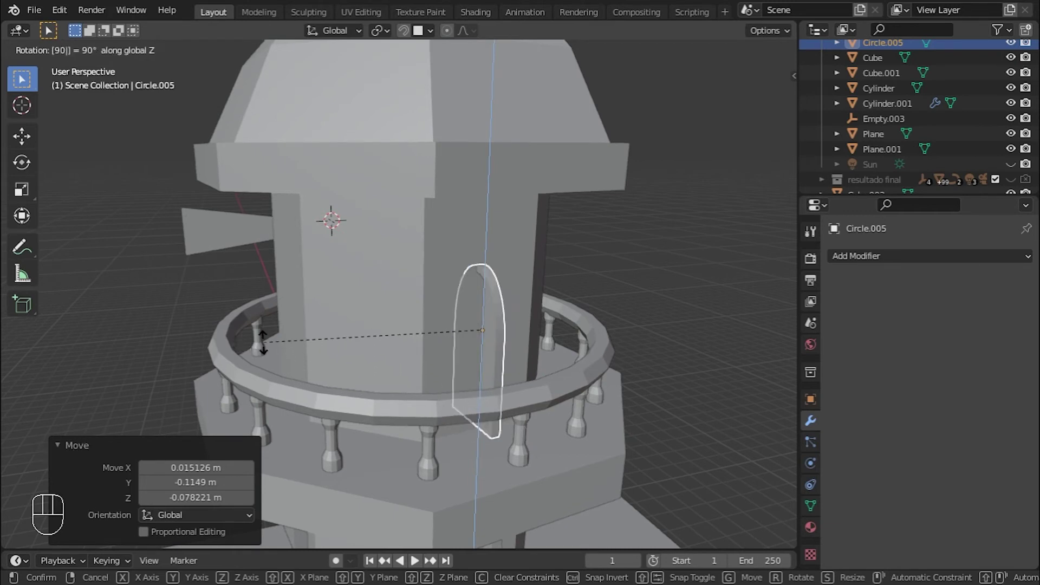
key("Escape")
type("r180")
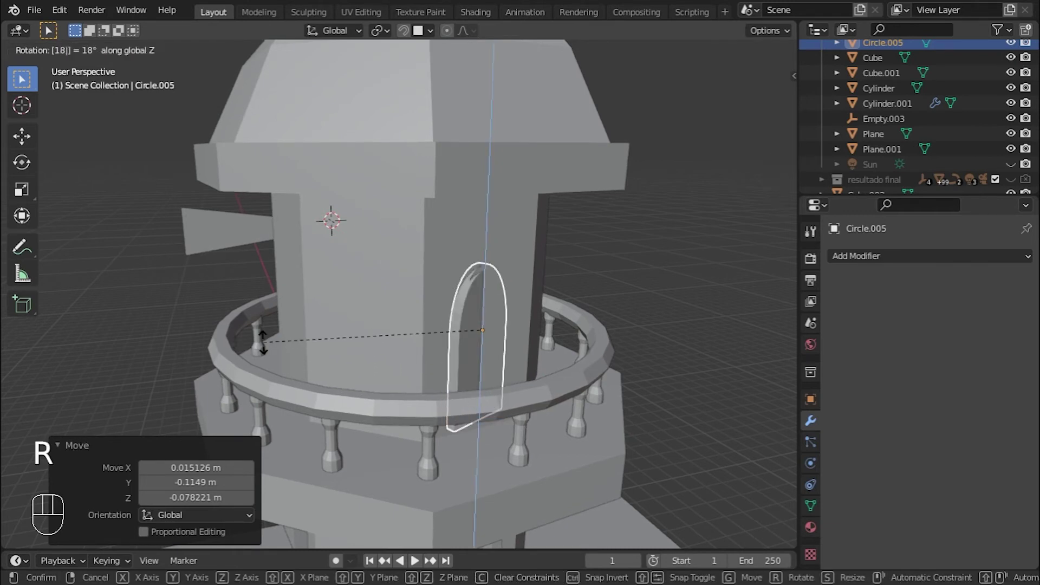
key("Return")
Seat the balcony door frame against the tower wall by moving it -0.015592 m and then -0.038352 m along X.
scroll(579, 382, "up", 4)
scroll(578, 383, "down", 4)
key("g")
key("x")
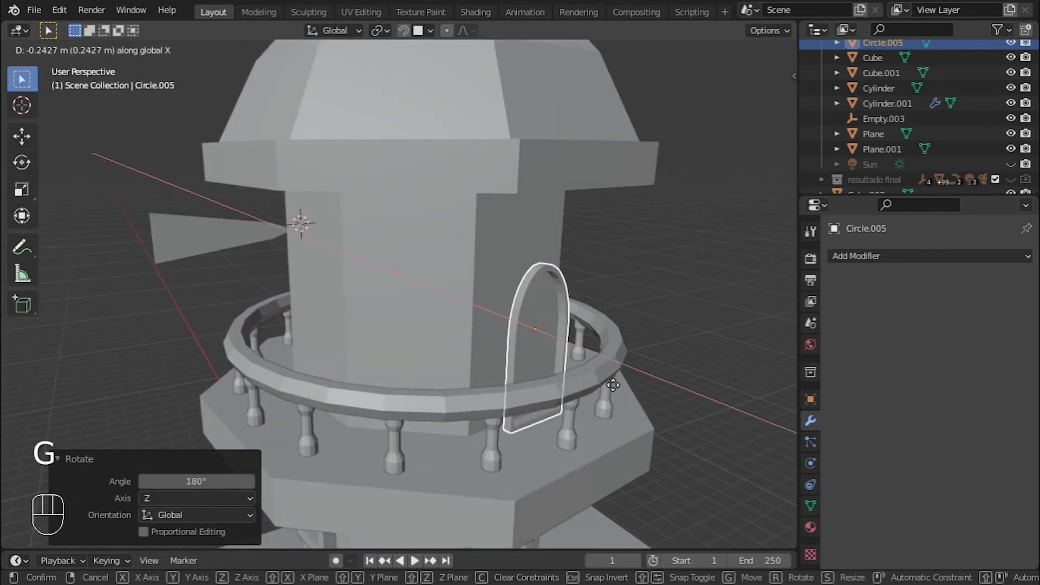
left_click(591, 390)
scroll(591, 391, "up", 4)
key("g")
key("x")
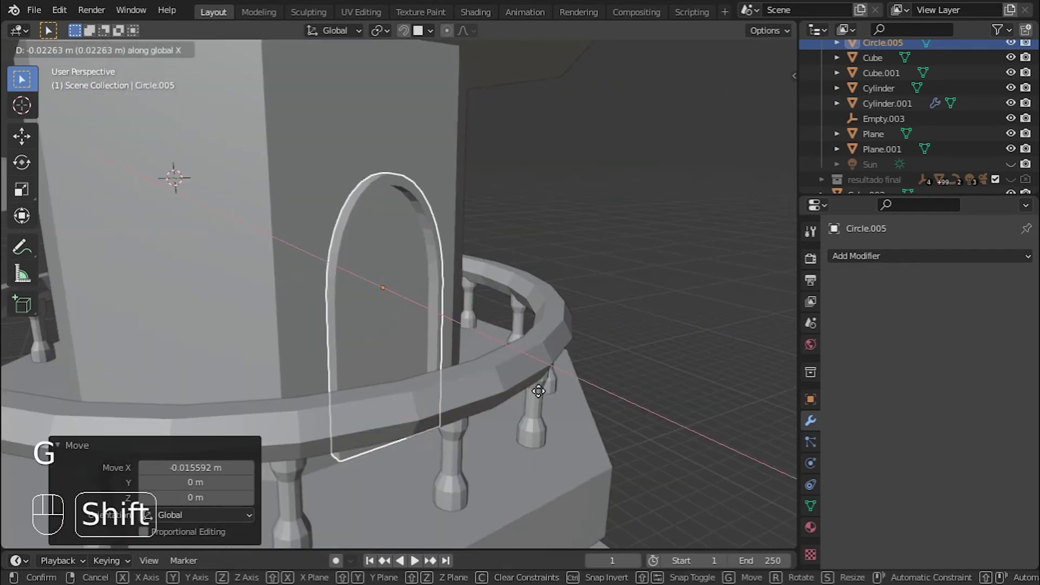
left_click(566, 453)
scroll(455, 265, "up", 5)
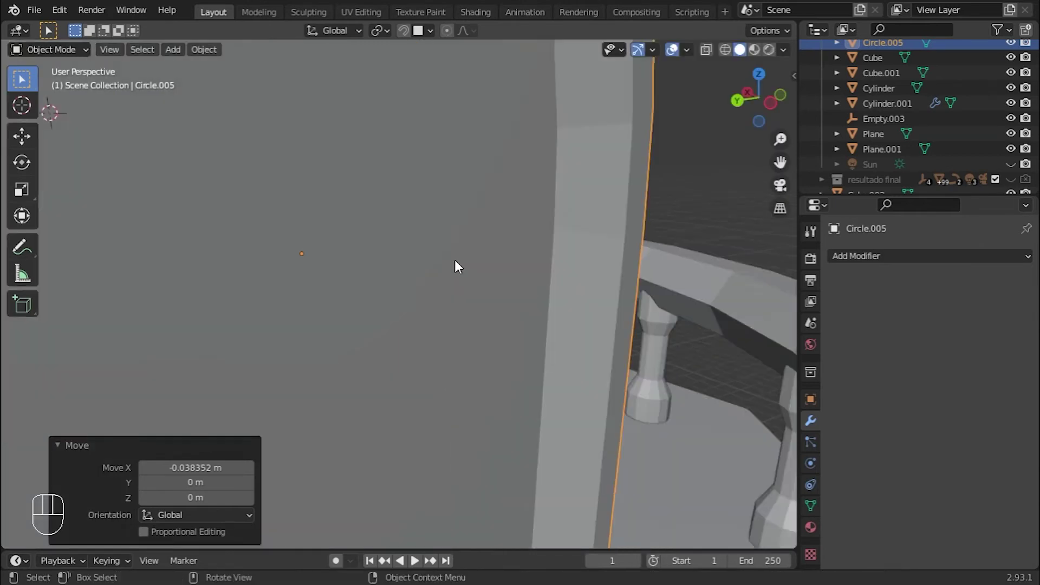
Move the balcony door frame 0.045708 m along X and adjust its height along Z to rest on the balcony floor.
middle_click_drag(454, 265, 549, 326)
key("g")
key("x")
left_click(559, 313)
scroll(549, 327, "up", 2)
key("g")
key("z")
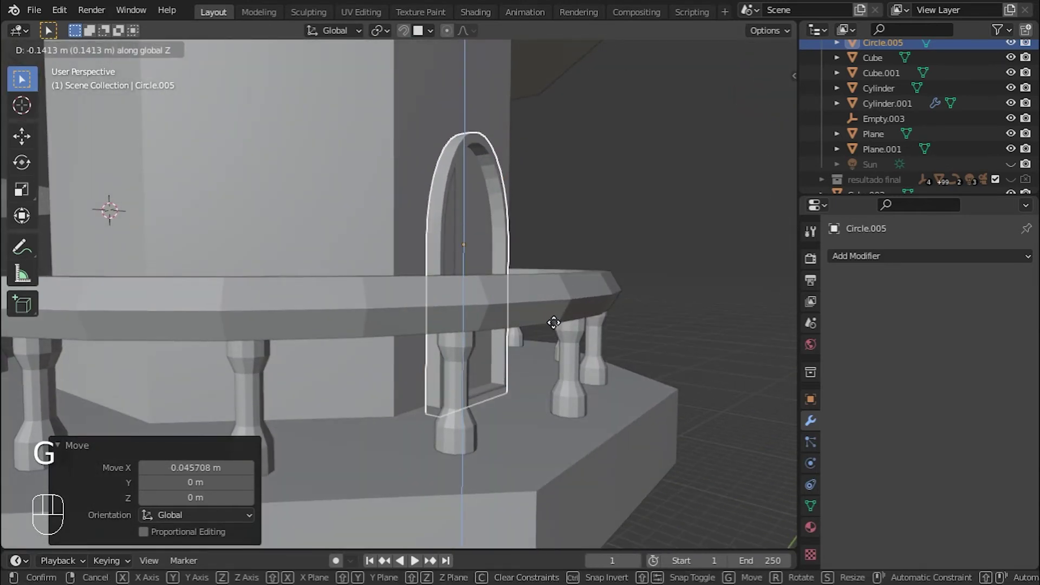
left_click(620, 222)
Rotate the balcony door frame a few degrees around the Z axis so that it lies parallel to the tower wall.
scroll(556, 271, "down", 5)
scroll(488, 304, "up", 4)
scroll(167, 274, "down", 4)
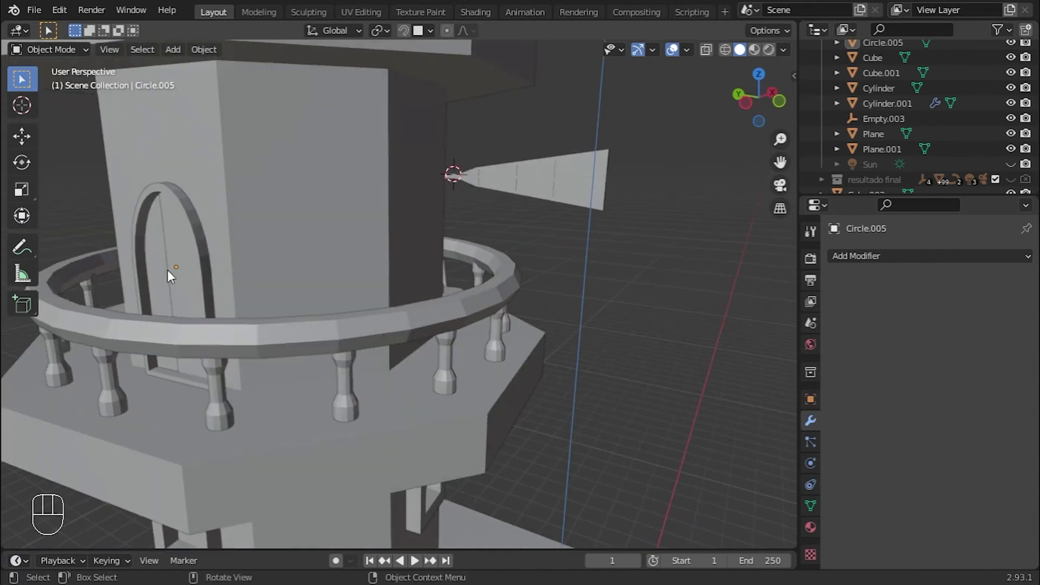
scroll(373, 302, "up", 6)
left_click(374, 302)
key("r")
key("z")
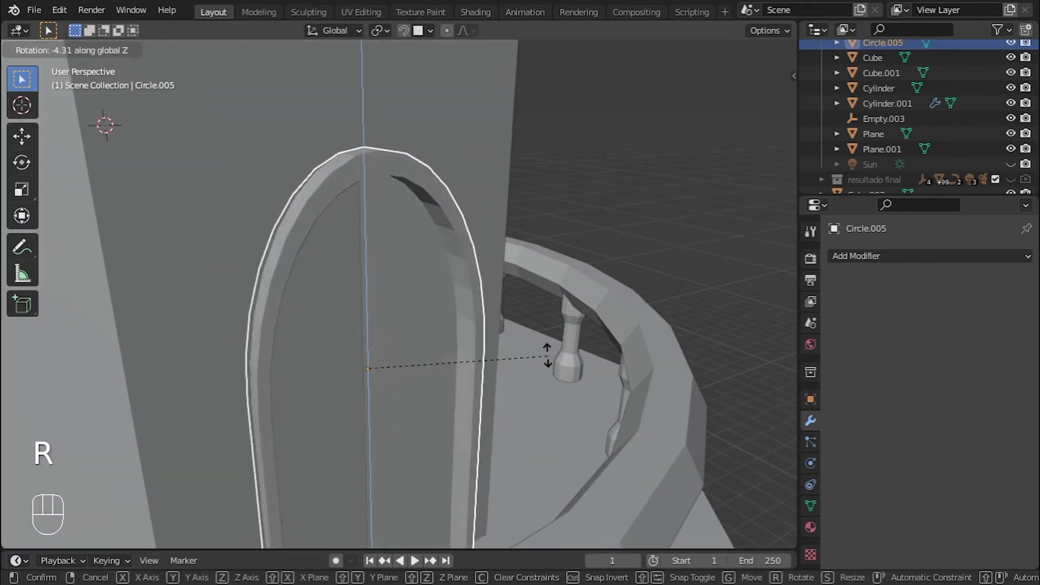
left_click(543, 351)
Move the balcony door frame -0.017801 m along X, and nudge it along X again to seat it against the wall.
key("g")
key("x")
left_click(547, 328)
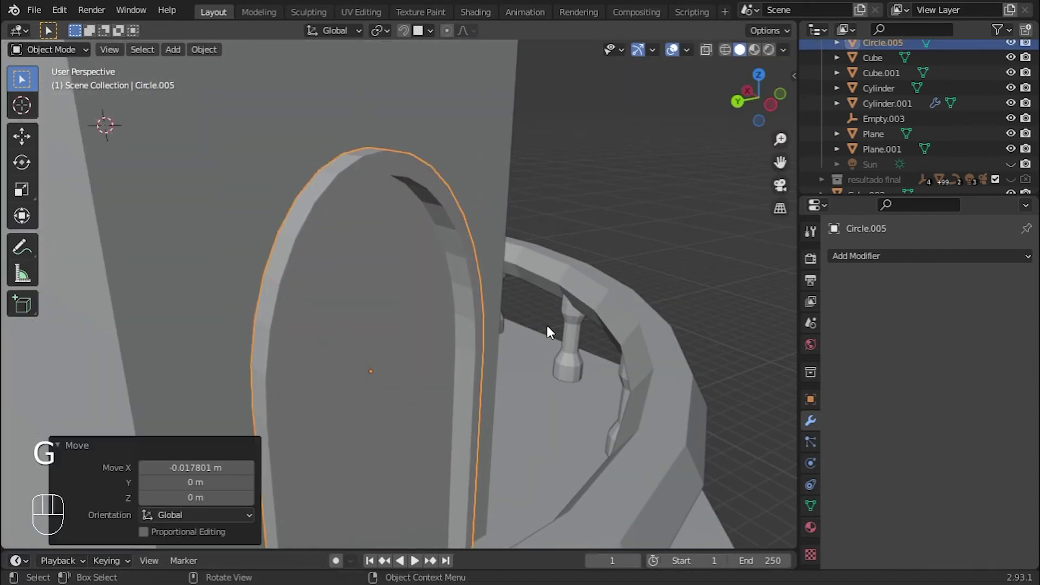
middle_click_drag(550, 329, 720, 376)
scroll(501, 315, "up", 4)
key("g")
key("x")
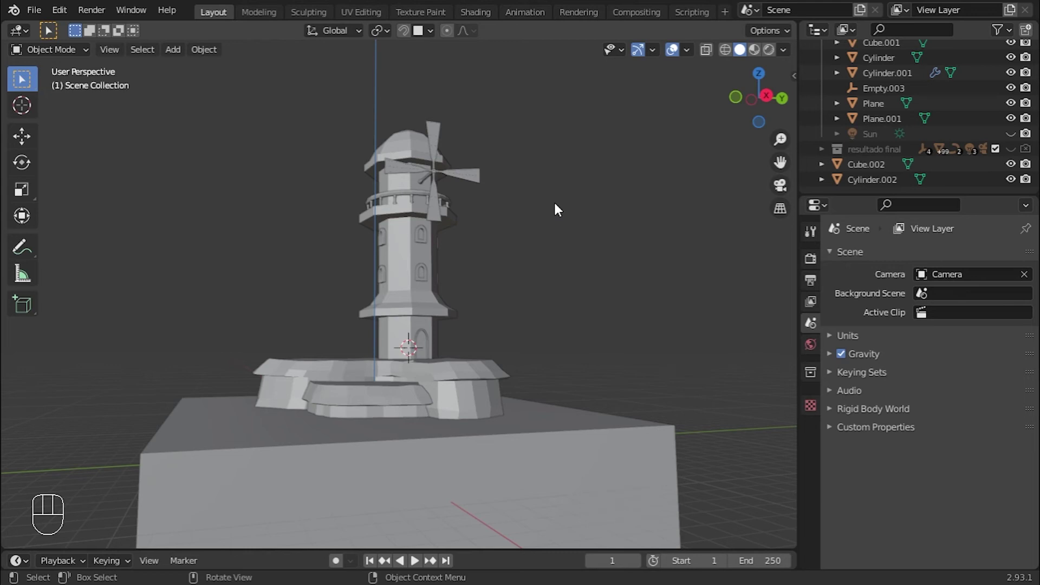
Select the whole lighthouse tower with all its attached parts in X-ray display and rotate it -26.1° around the Z axis.
middle_click_drag(557, 208, 508, 285)
scroll(548, 252, "down", 3)
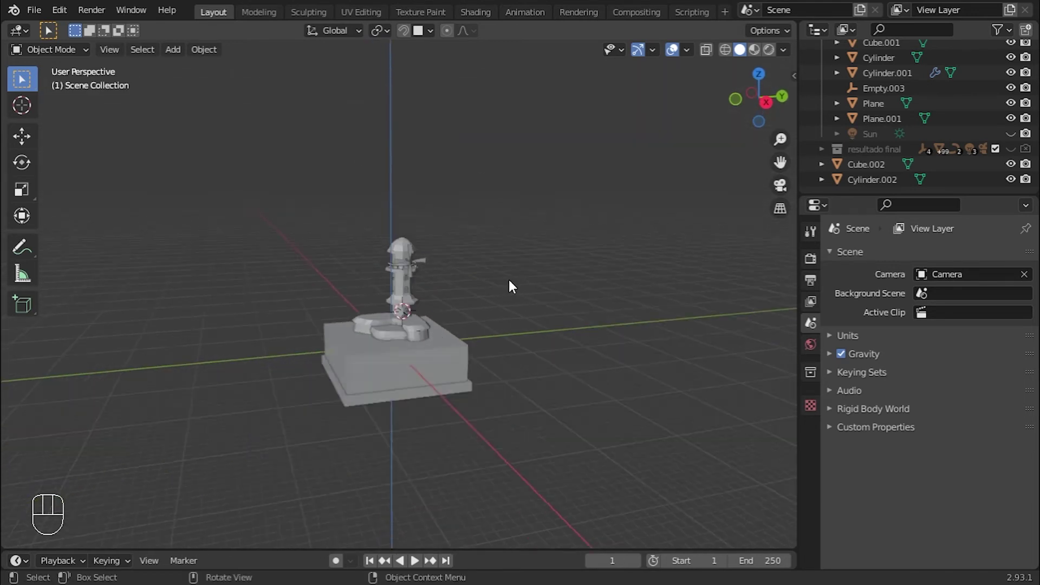
scroll(417, 308, "down", 3)
scroll(453, 322, "up", 8)
middle_click_drag(453, 323, 506, 280)
scroll(498, 278, "down", 2)
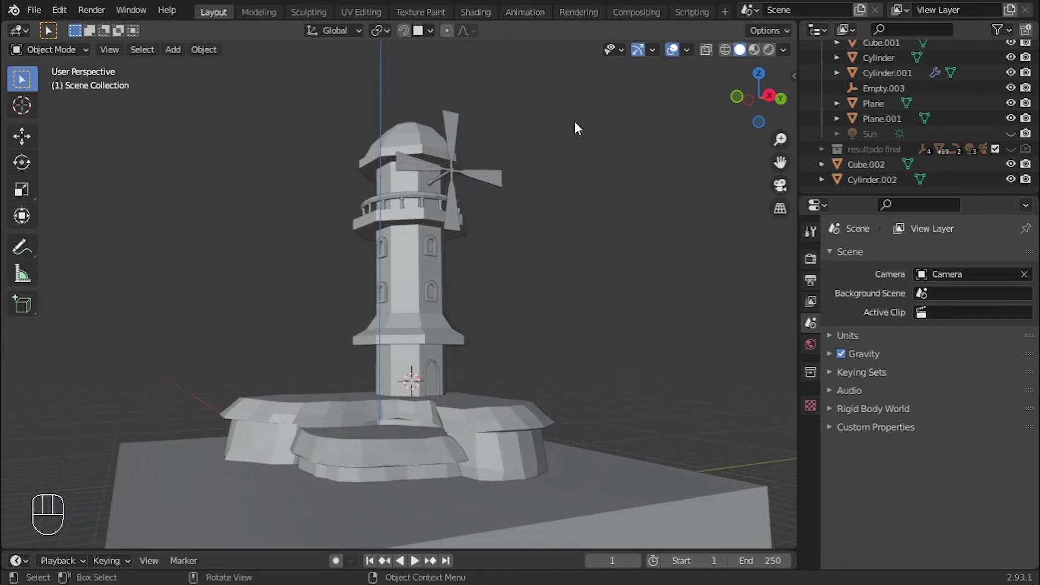
key("alt+z")
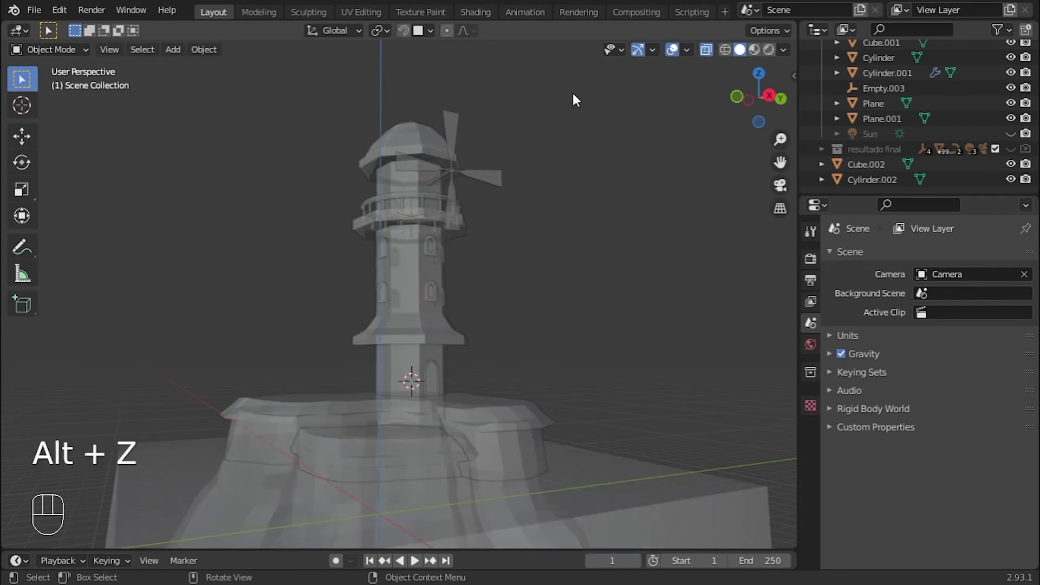
left_click_drag(573, 93, 205, 382)
key("alt+z")
key("r")
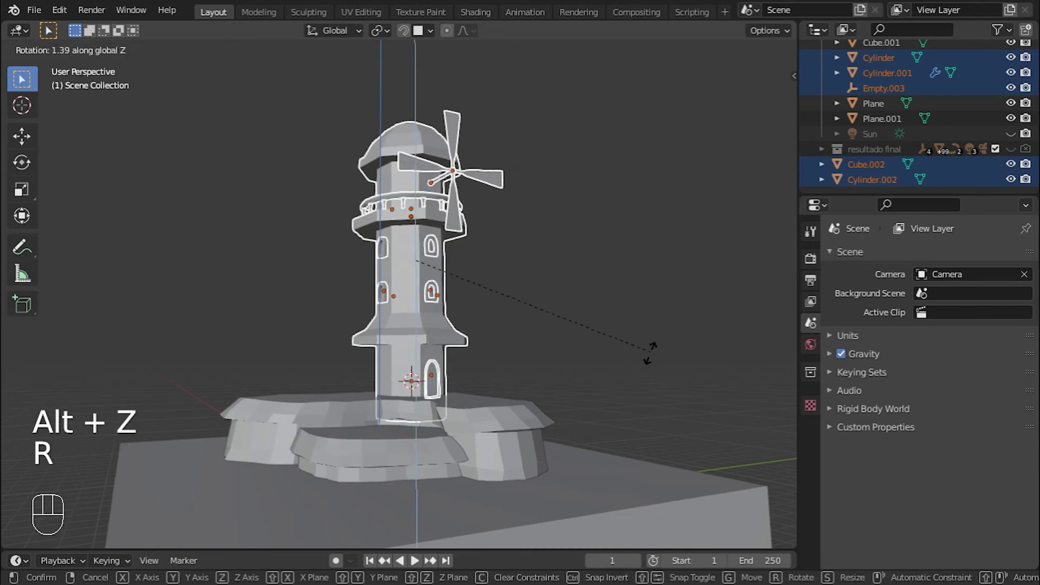
left_click(636, 378)
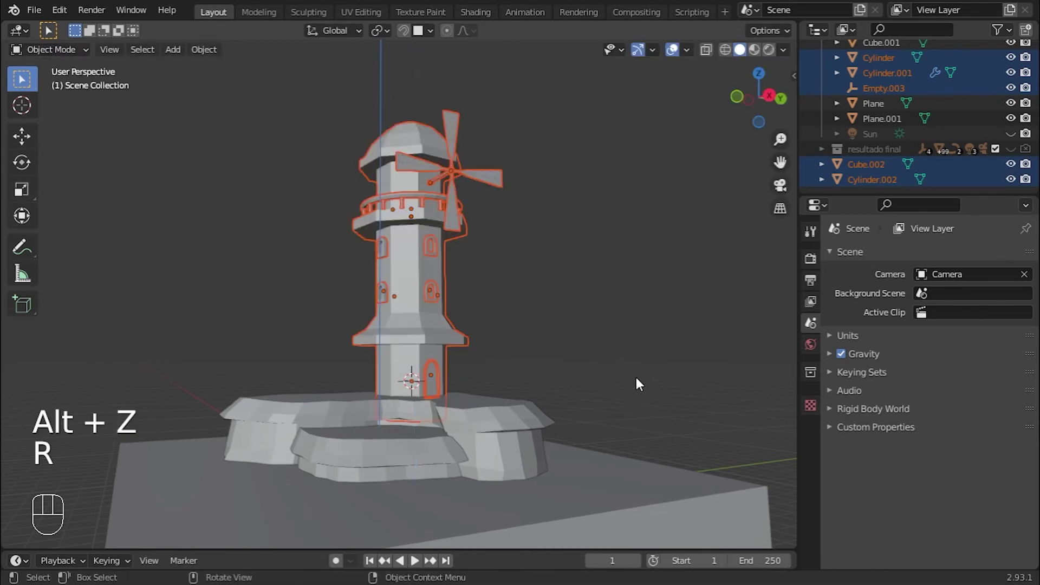
key("r")
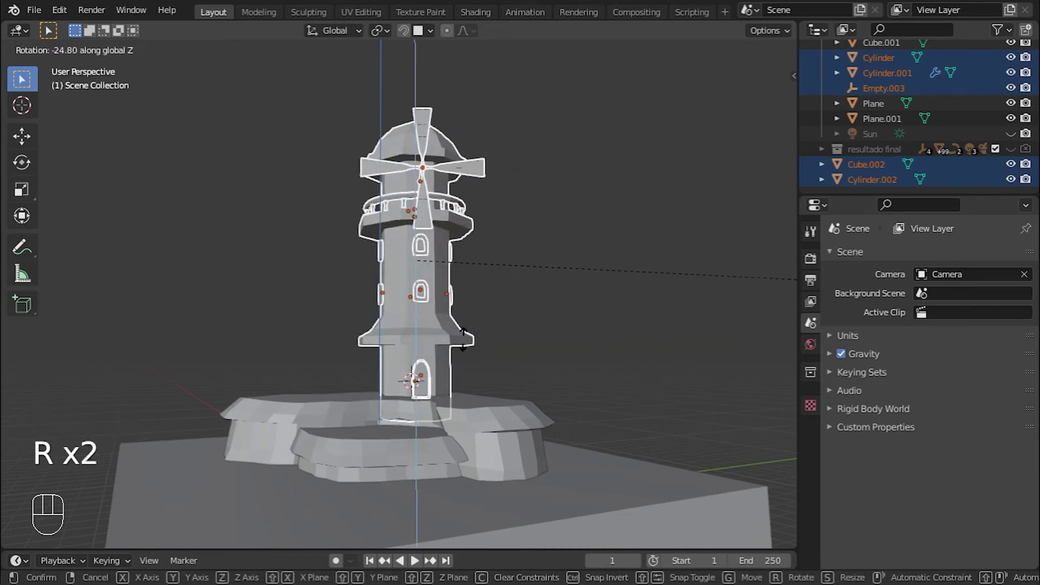
left_click(107, 340)
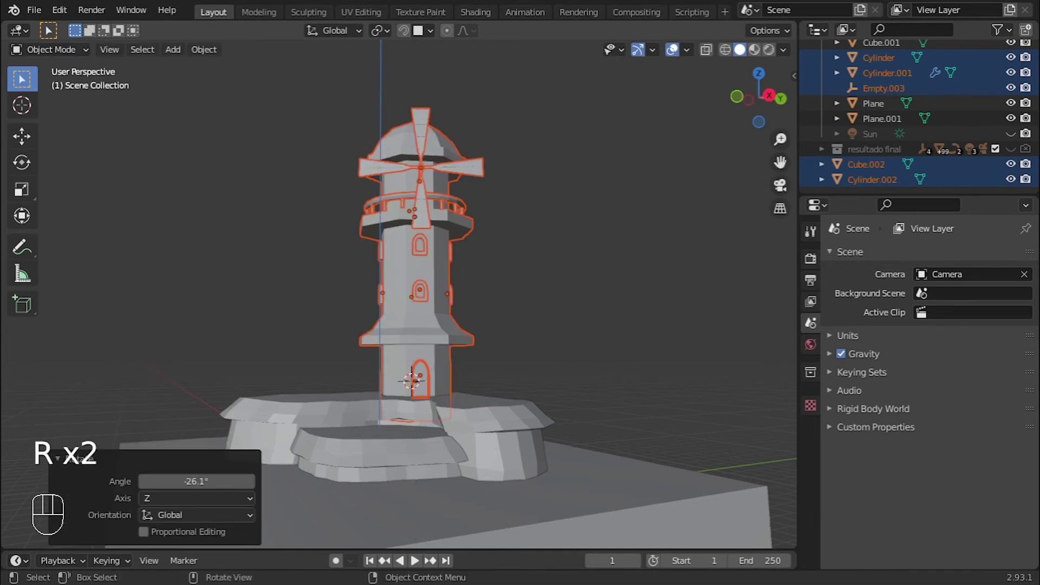
key("r")
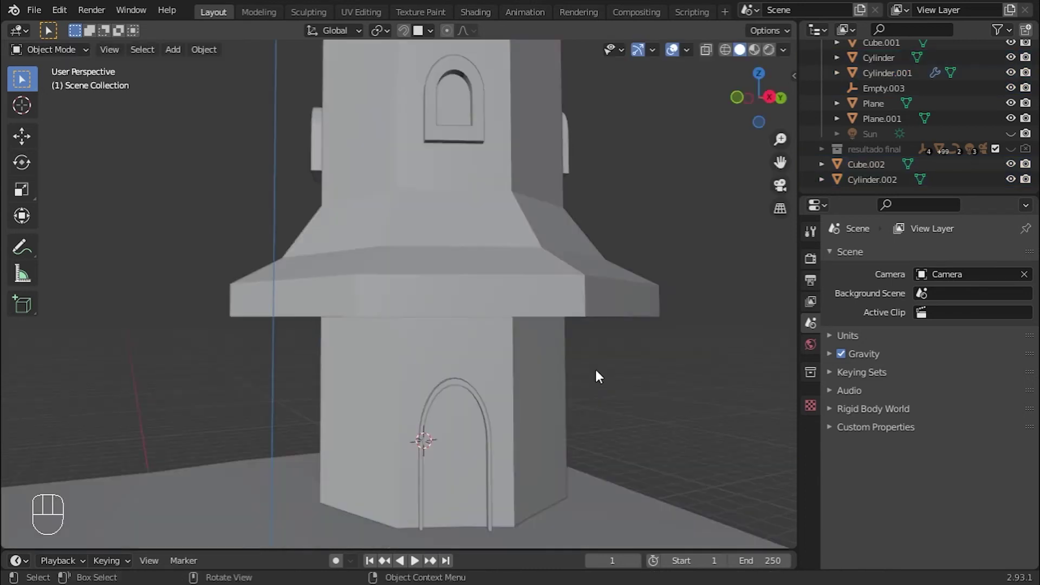
Add a 12-vertex cylinder at the 3D cursor by the tower base and scale it to 0.255.
middle_click_drag(596, 369, 599, 326)
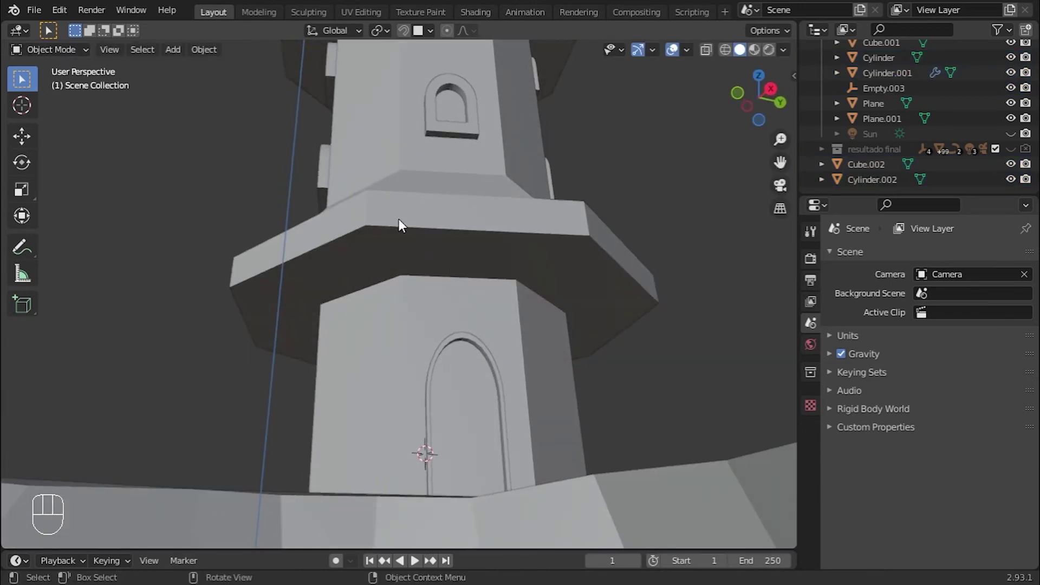
middle_click_drag(409, 245, 432, 332)
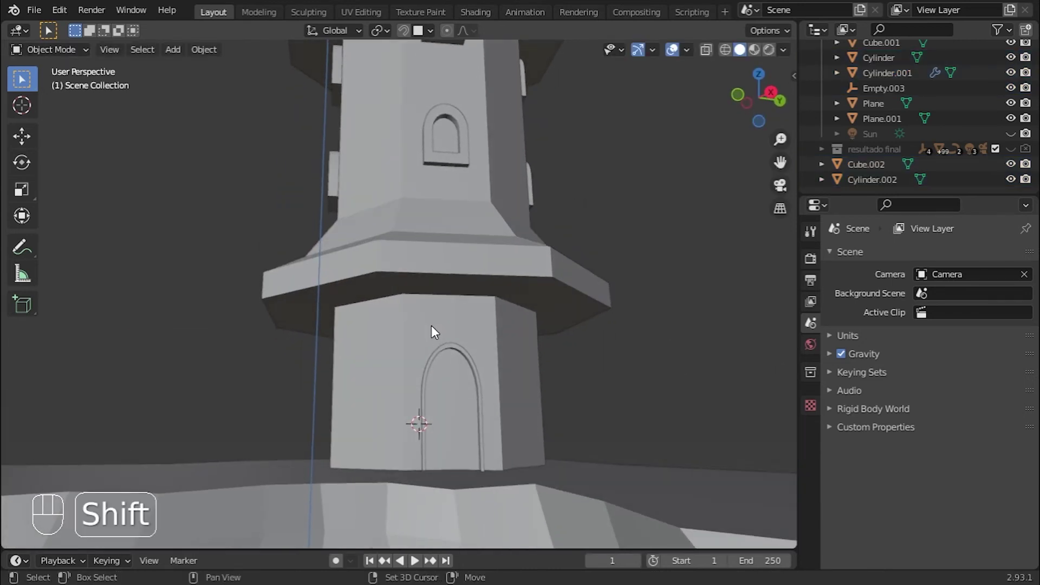
key("shift+a")
mouse_move(435, 274)
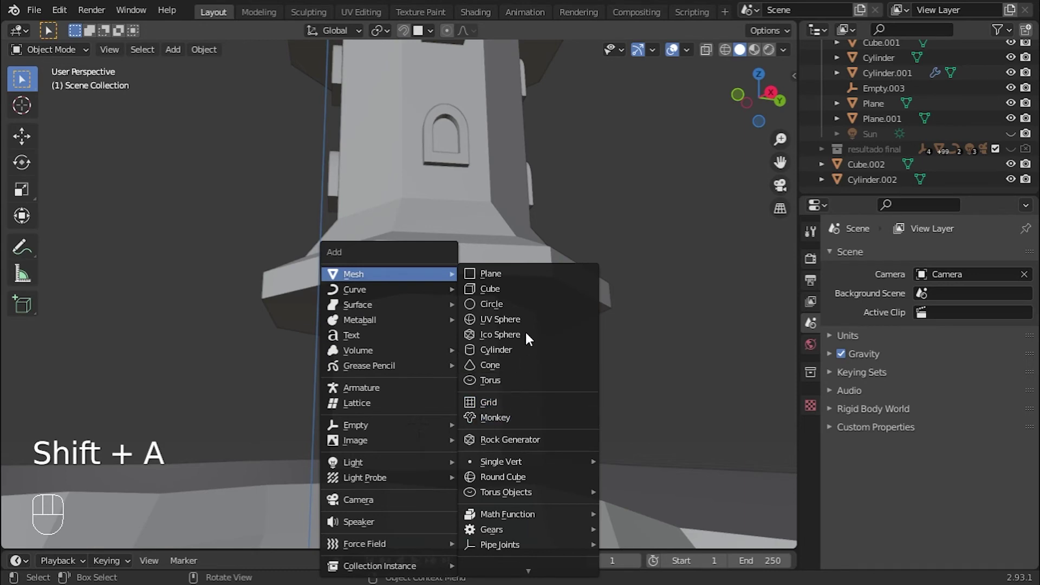
left_click(528, 351)
key("s")
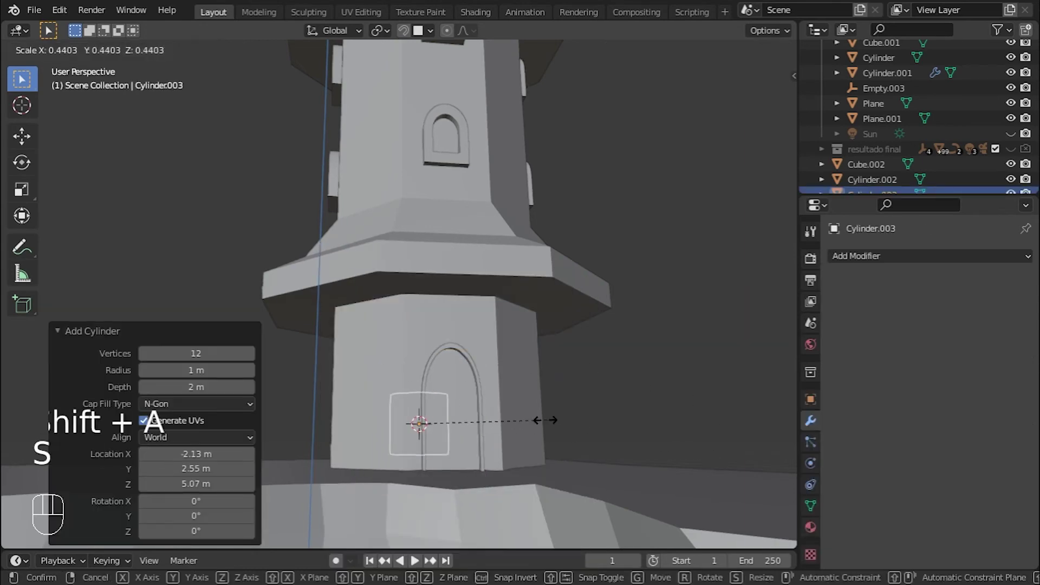
left_click(482, 422)
Move the cylinder about 2.4 m along X, clear of the tower wall, and shrink it by 0.450 and again by 0.832.
middle_click_drag(483, 423, 545, 456)
key("g")
key("x")
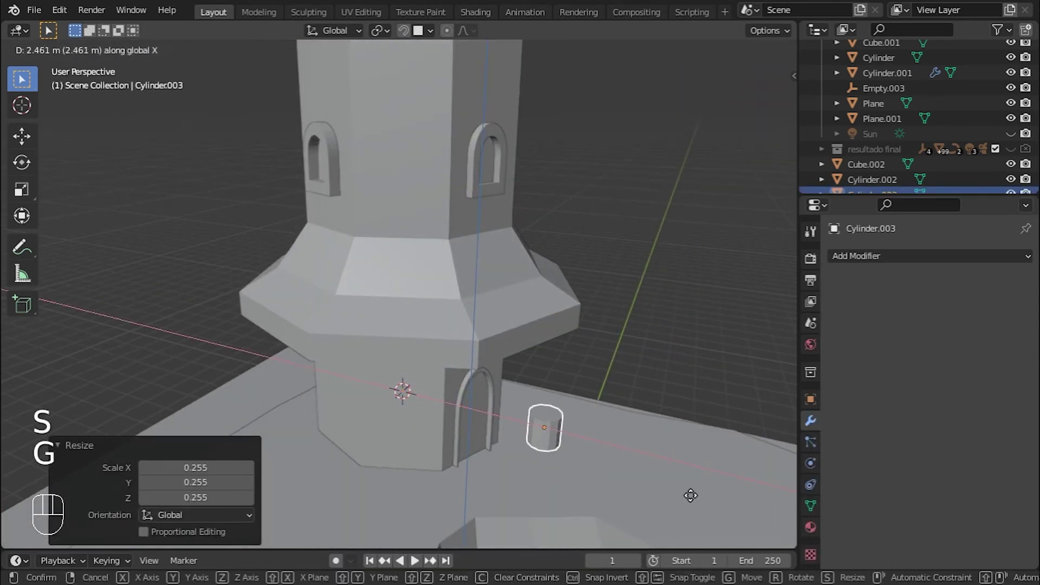
left_click(681, 490)
key("s")
left_click(603, 458)
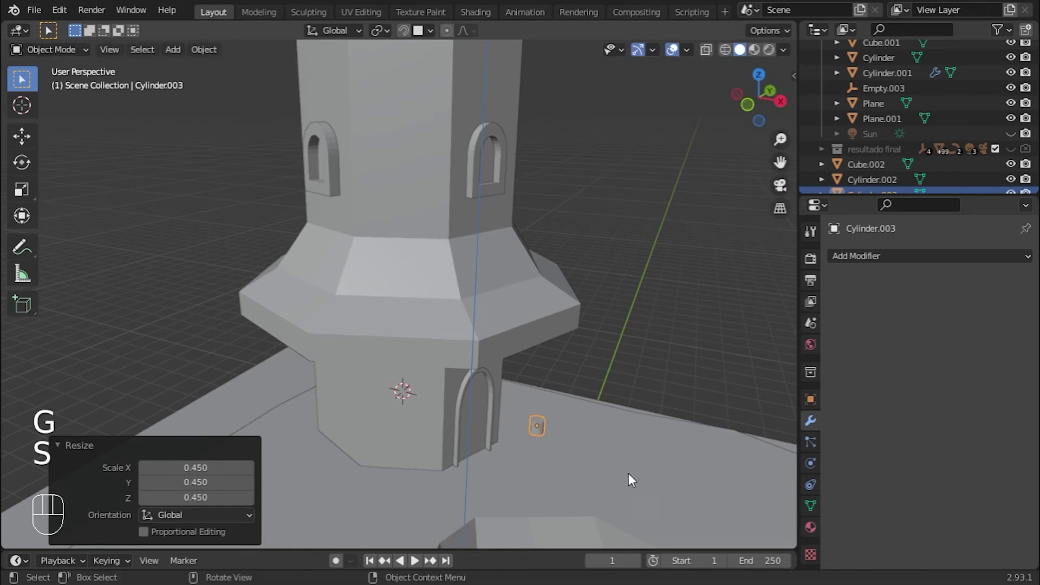
key("s")
left_click(615, 476)
Stretch the small cylinder 9.446 times along Z, and rescale it along Z once more to form a tall, thin post.
middle_click_drag(616, 476, 552, 436)
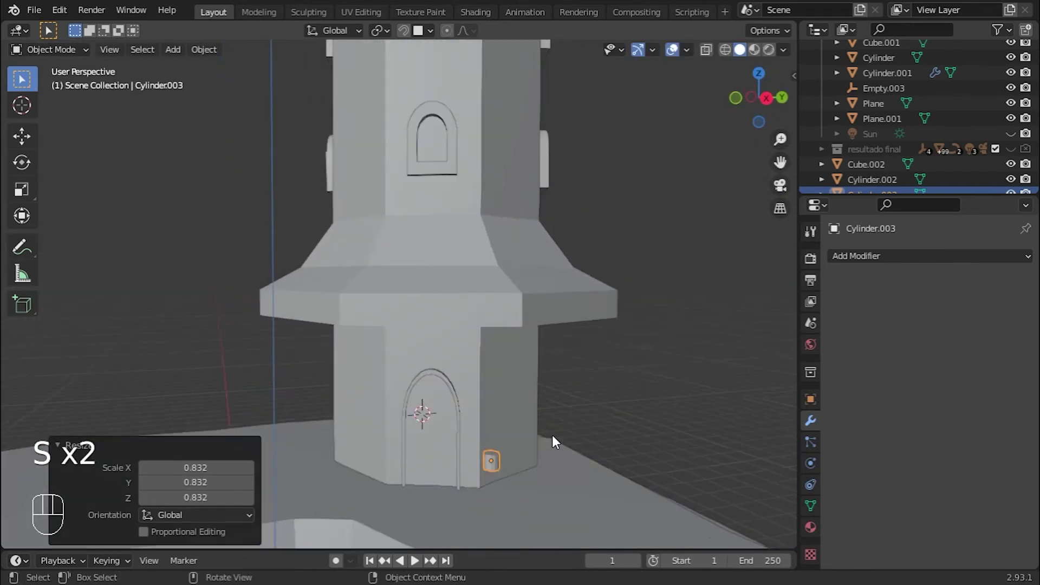
scroll(554, 435, "down", 3)
key("s")
key("z")
left_click(603, 301)
key("s")
key("z")
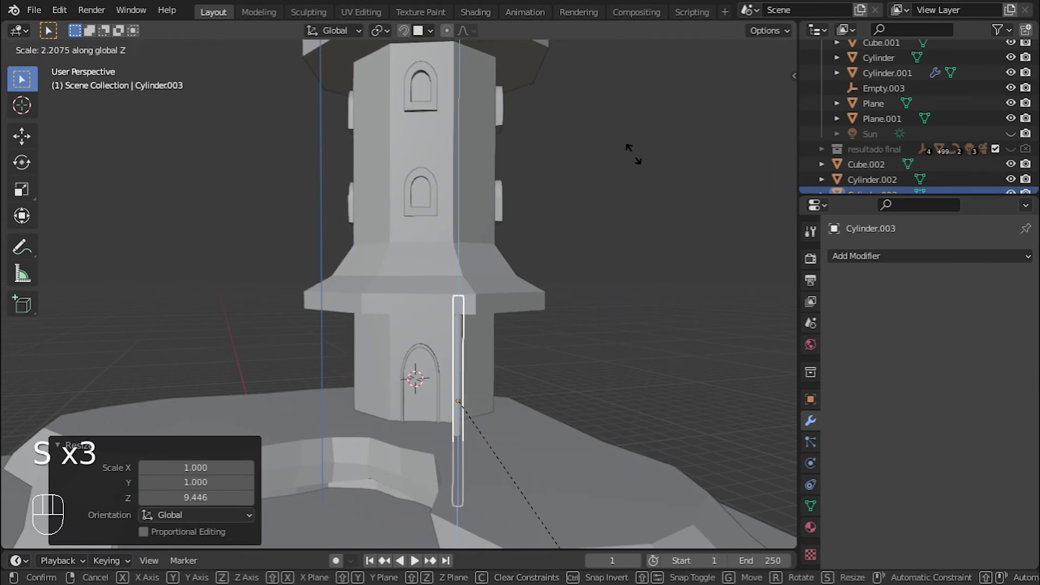
left_click(547, 539)
Raise the post and readjust its height along Z, scaling it uniformly by 0.659 to slim it.
key("g")
key("z")
left_click(534, 435)
key("s")
key("z")
left_click(531, 471)
key("s")
left_click(571, 458)
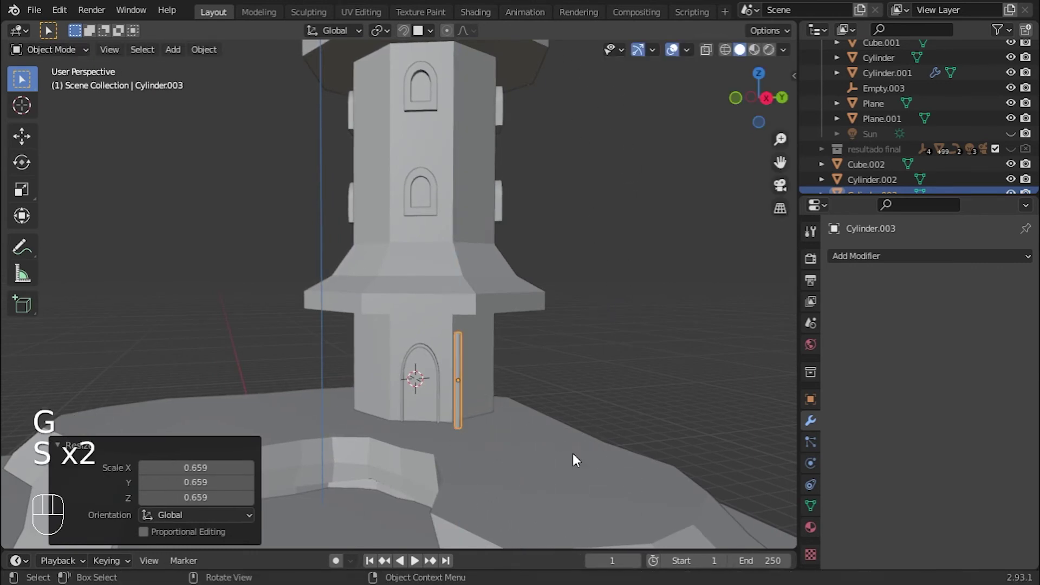
Stretch the post 1.549 times along Z to span from the ground to the lower eave, and delete the surplus objects.
scroll(520, 275, "up", 3)
key("g")
key("z")
key("Escape")
scroll(479, 176, "down", 3)
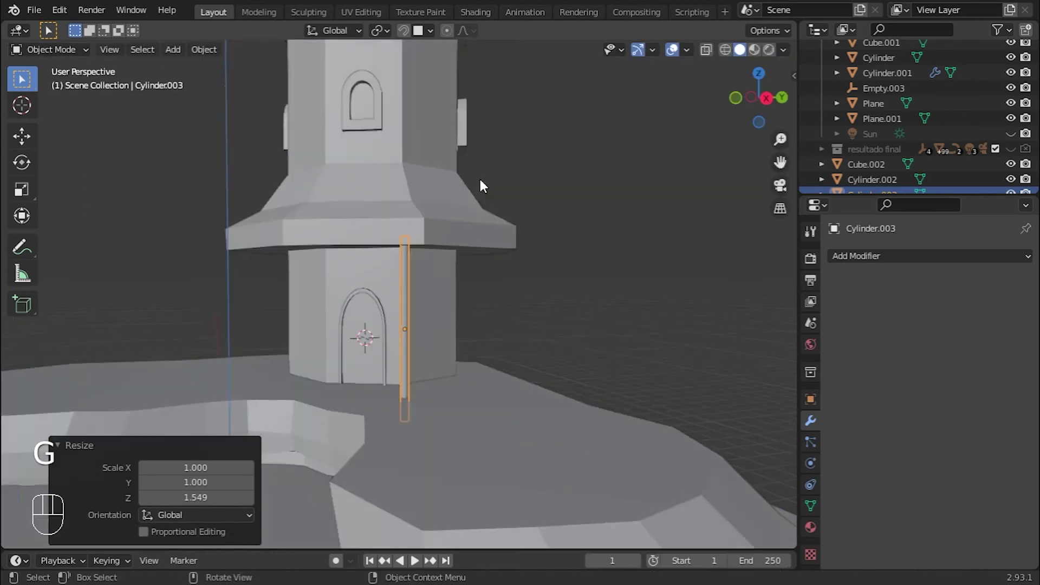
middle_click_drag(478, 176, 521, 257)
scroll(487, 282, "up", 2)
key("x")
left_click(445, 310)
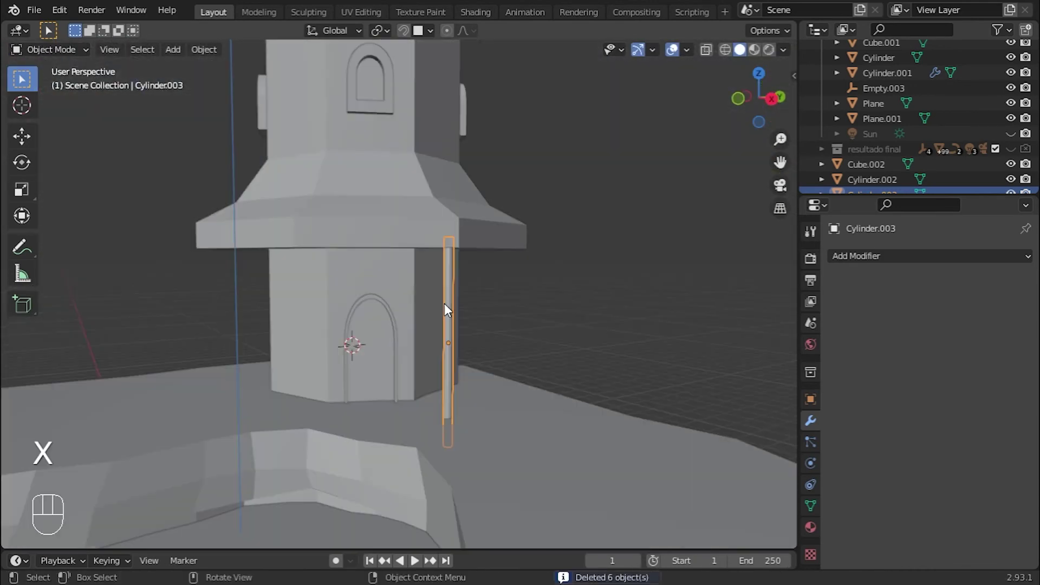
Duplicate the post to the next two eave corners in top view, offset X -0.71015 m, Y 1.8774 m and X -1.8203 m, Y 0.79178 m.
key("KP_7")
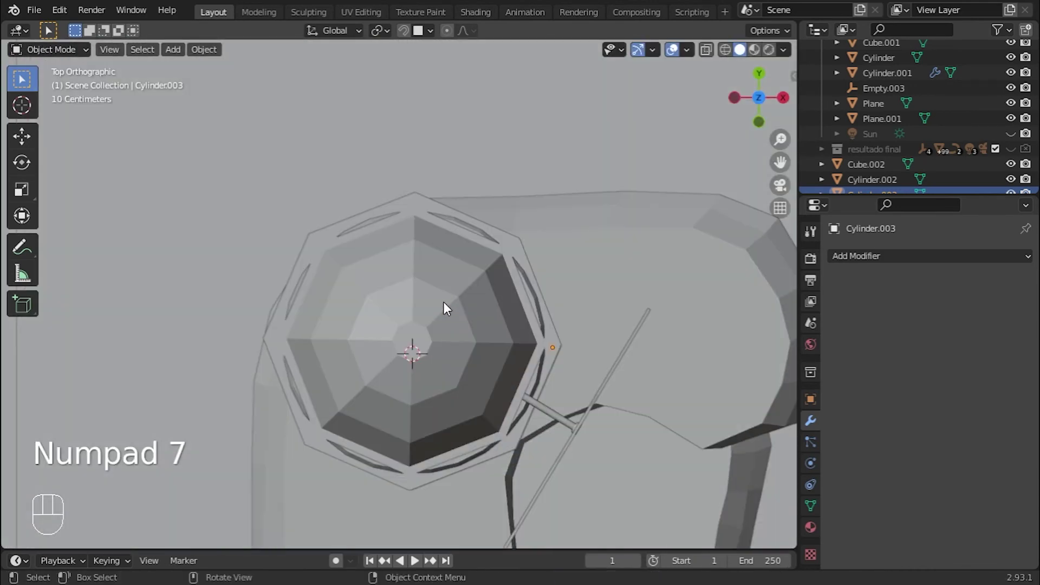
key("alt+z")
middle_click_drag(648, 478, 580, 424, "shift")
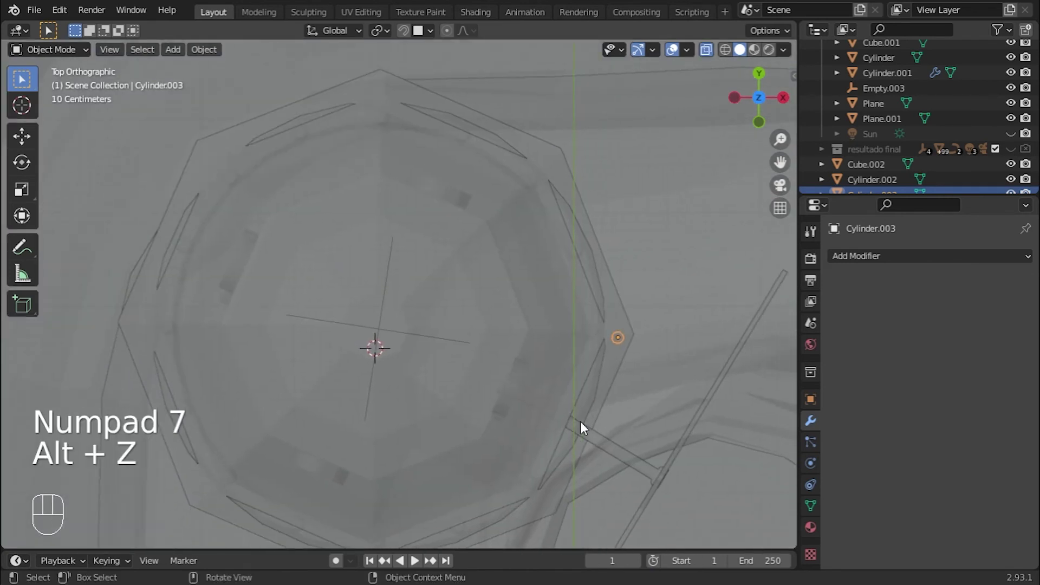
key("shift+d")
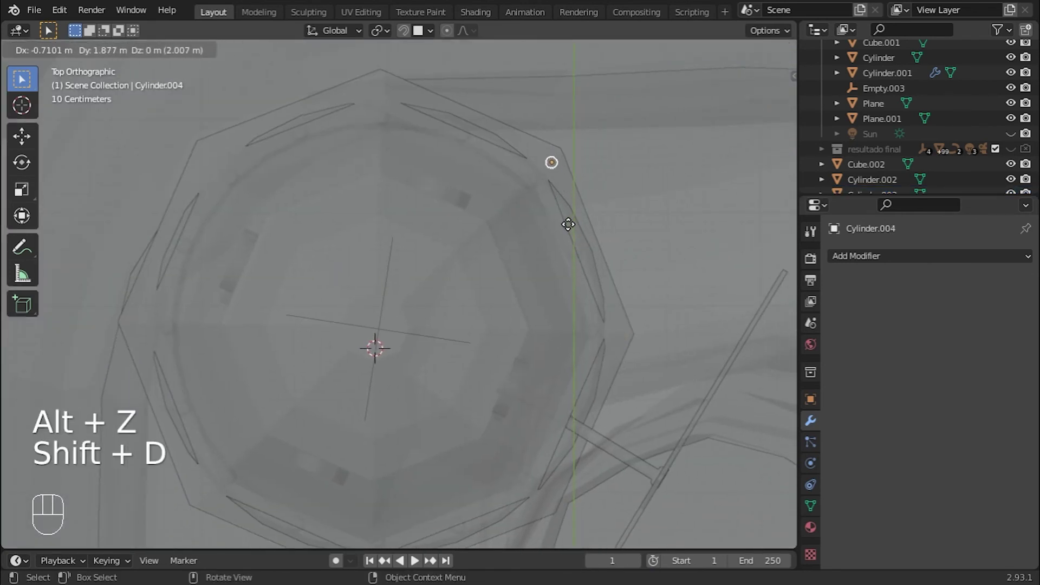
left_click(568, 224)
key("shift+d")
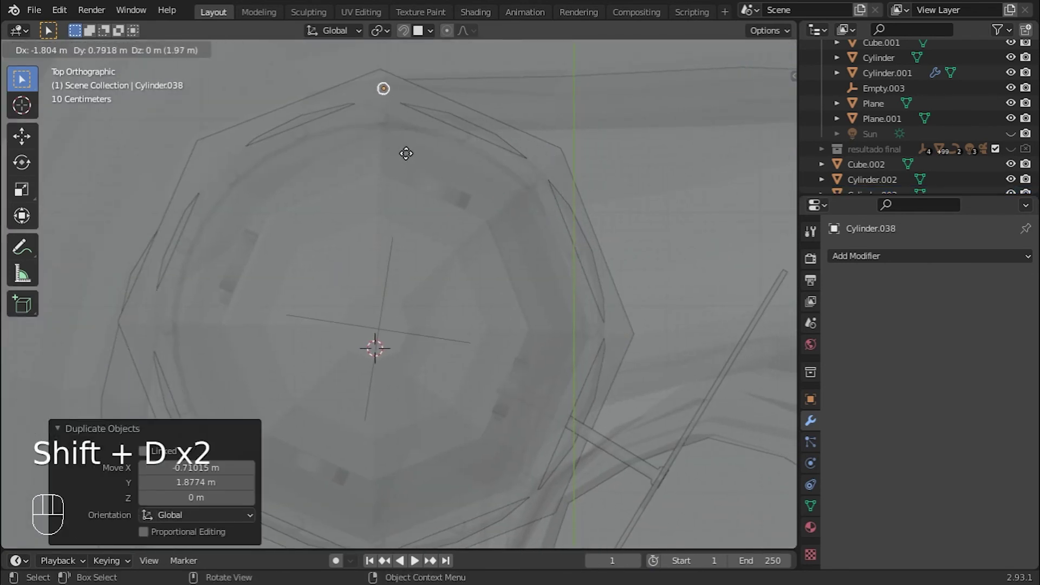
left_click(405, 154)
Duplicate the post to two more eave corners, offset X -1.8774 m, Y -0.68566 m and X -0.76729 m, Y -1.8366 m.
middle_click_drag(375, 324, 489, 285, "shift")
key("shift+d")
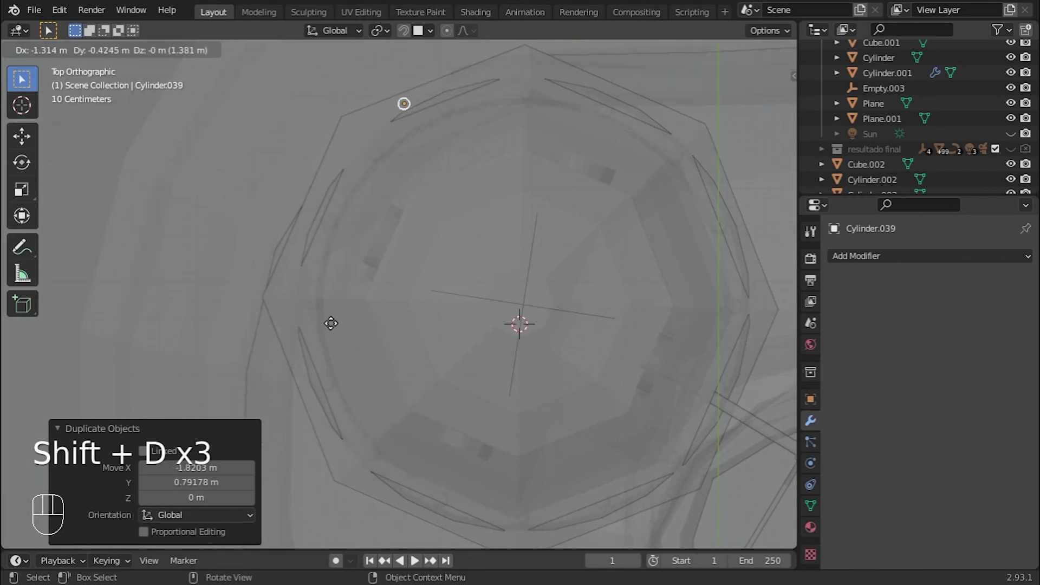
left_click(290, 345)
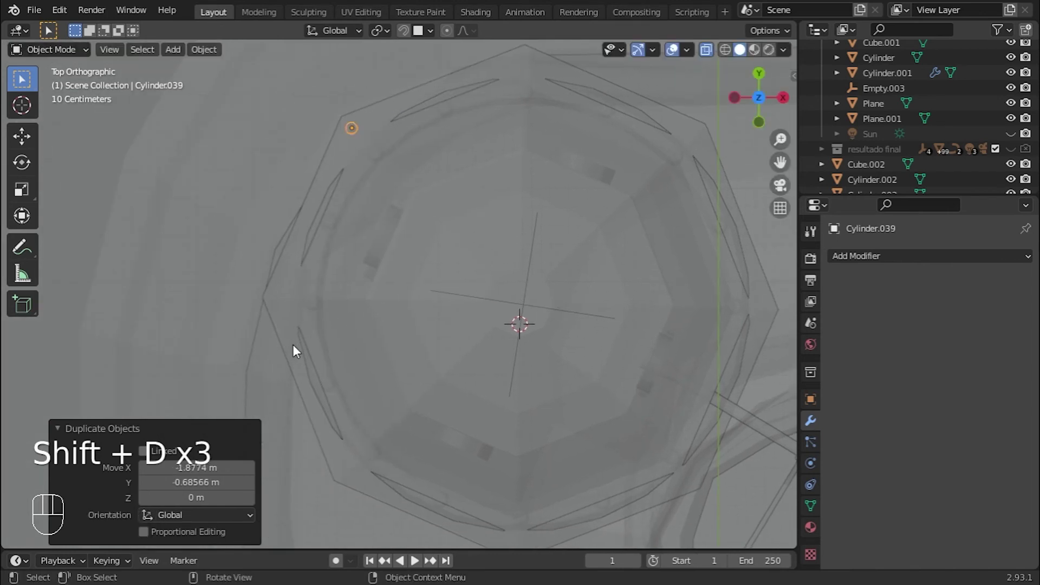
middle_click_drag(295, 346, 381, 341, "shift")
key("shift+d")
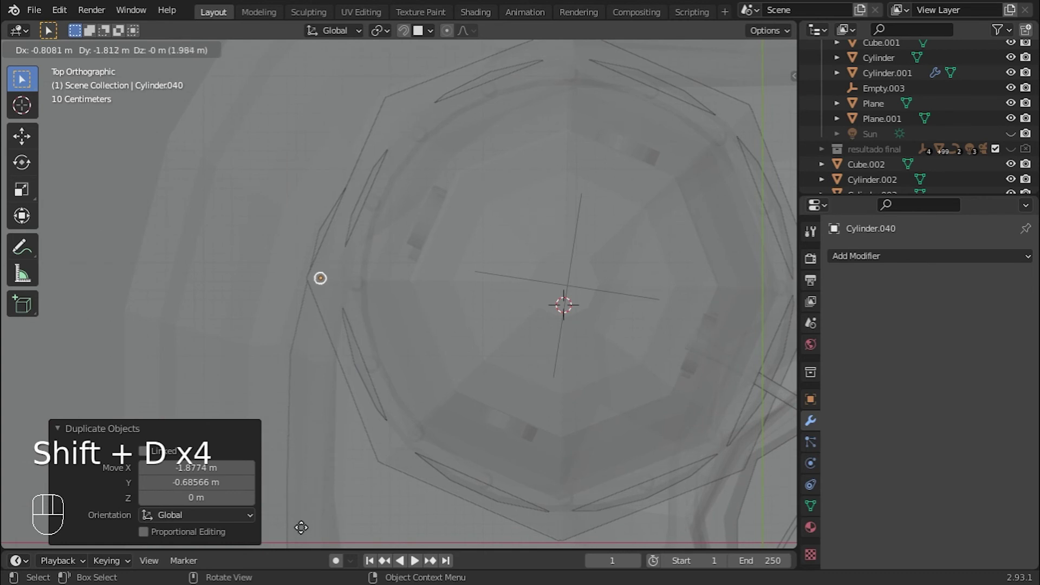
left_click(305, 528)
Duplicate the post to the following two eave corners, offset X 0.71015 m, Y -1.8039 m and X 1.8284 m, Y -0.79994 m.
middle_click_drag(422, 499, 465, 427, "shift")
key("shift+d")
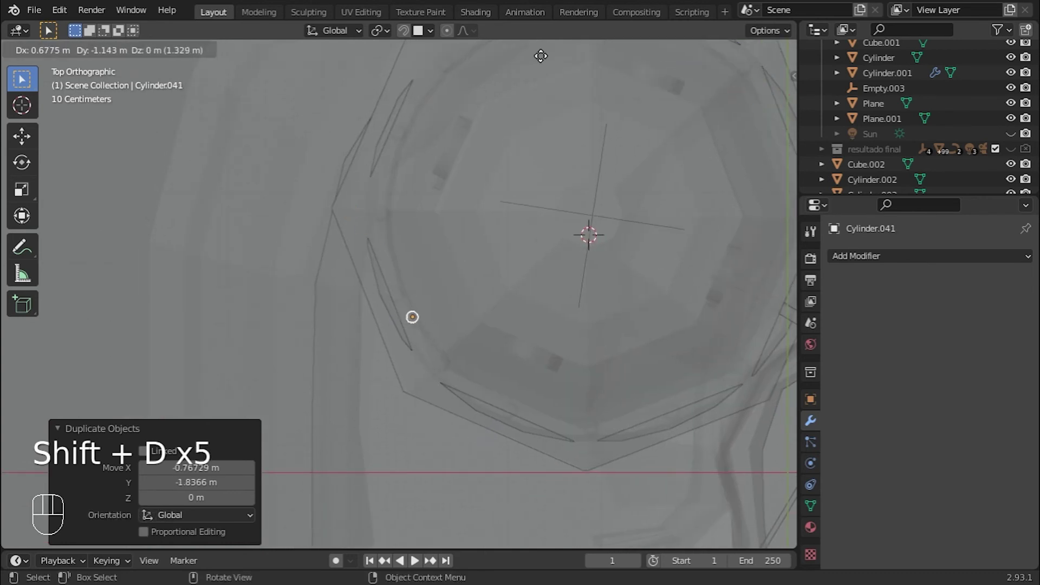
left_click(531, 90)
middle_click_drag(650, 170, 537, 104, "shift")
key("shift+d")
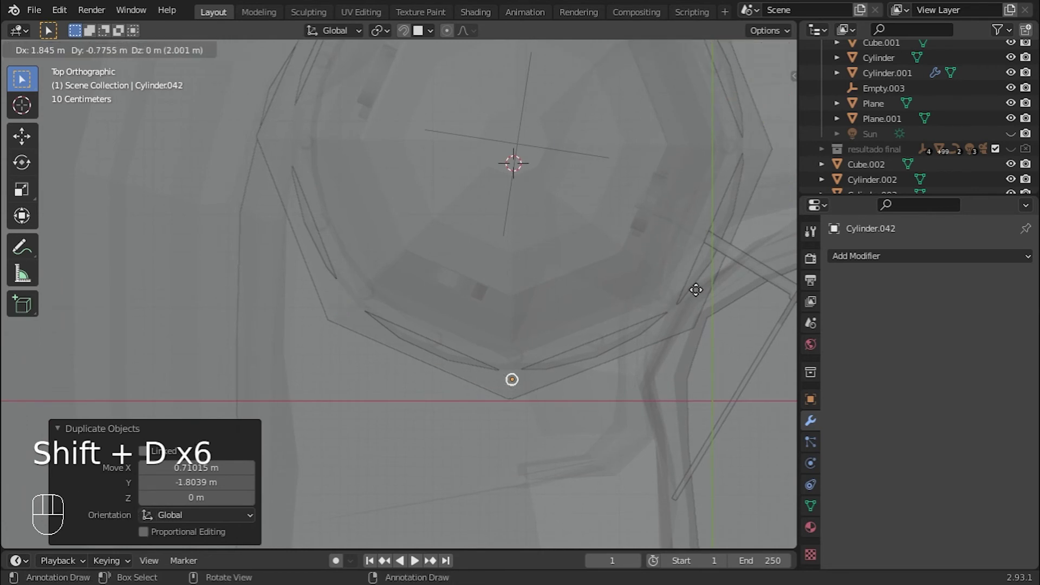
left_click(695, 292)
Duplicate the post to the last free eave corner, near the rotor shaft, offset X 1.8284 m and Y 0.72647 m.
middle_click_drag(691, 307, 590, 327, "shift")
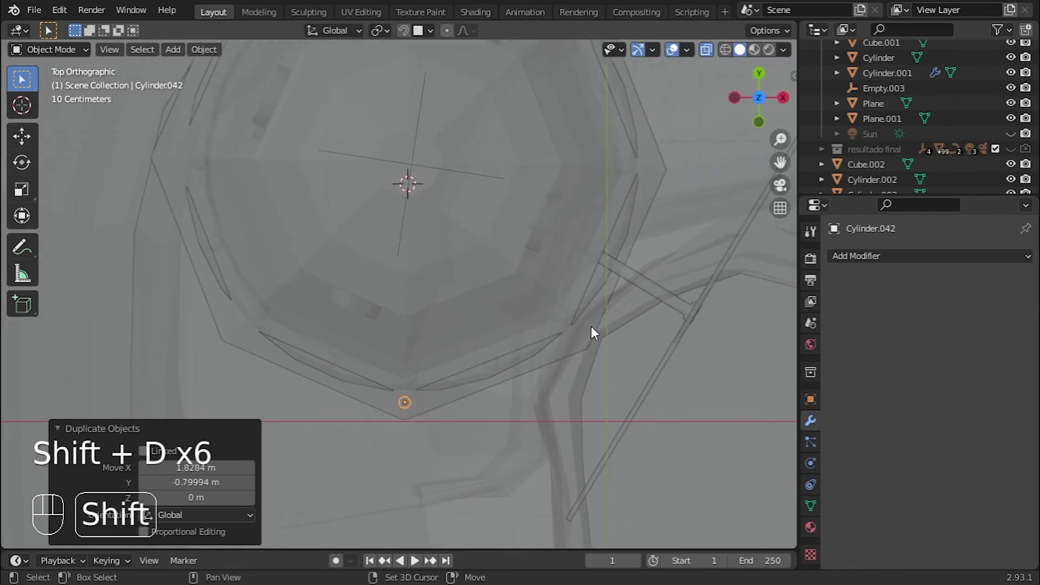
key("shift+d")
left_click(761, 259)
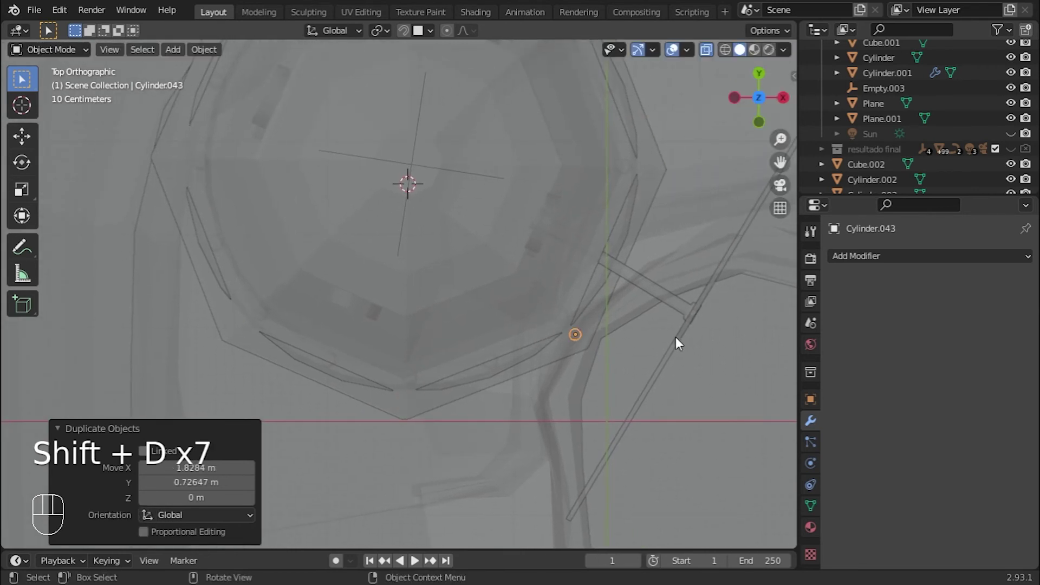
Turn off X-ray display and nudge the misaligned support post along the global Y axis beneath its lower eave corner.
middle_click_drag(675, 337, 606, 268)
key("alt+z")
middle_click_drag(689, 236, 471, 378)
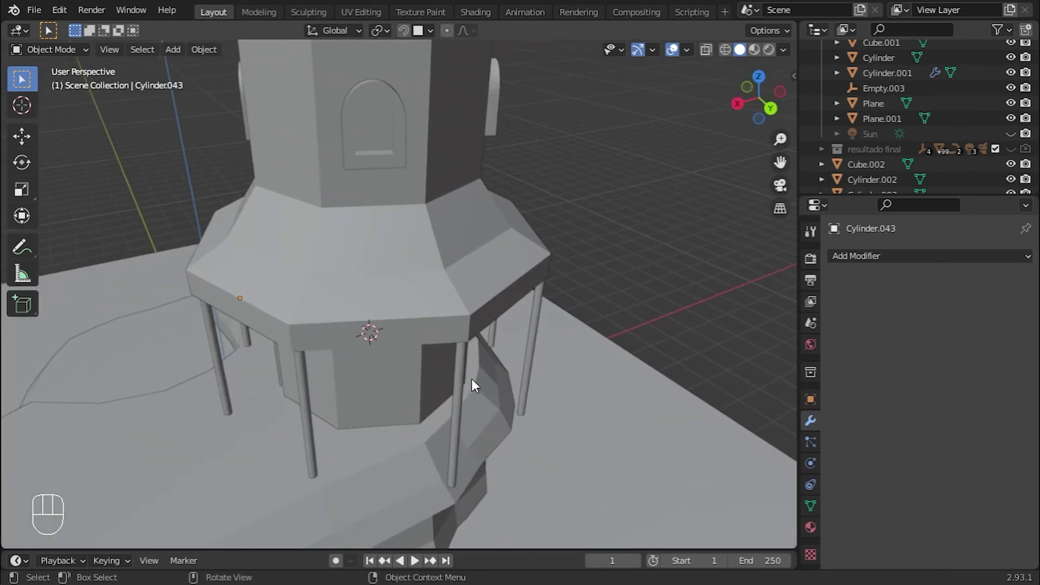
middle_click_drag(510, 406, 638, 438)
key("g")
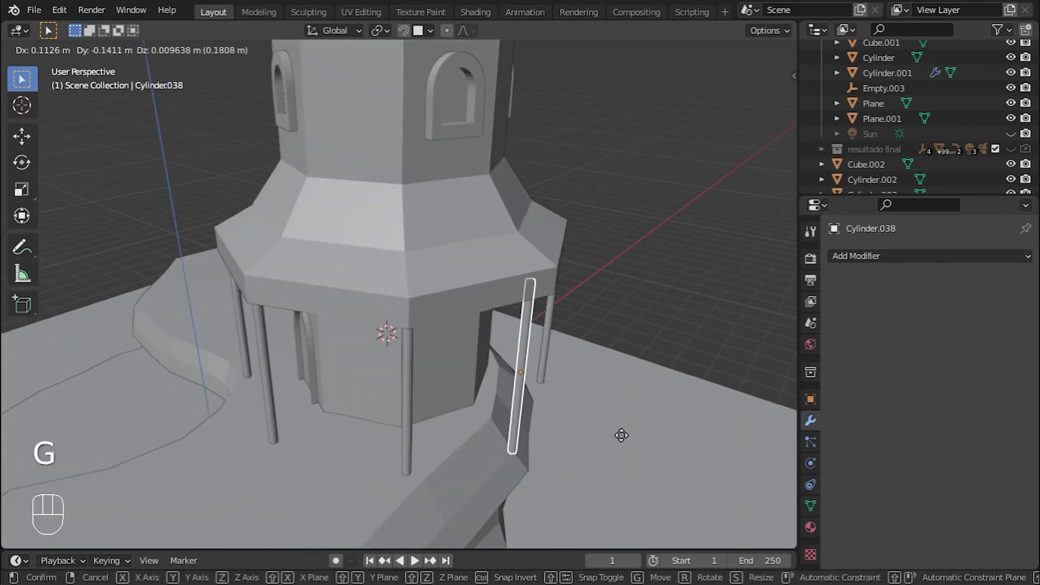
key("x")
key("y")
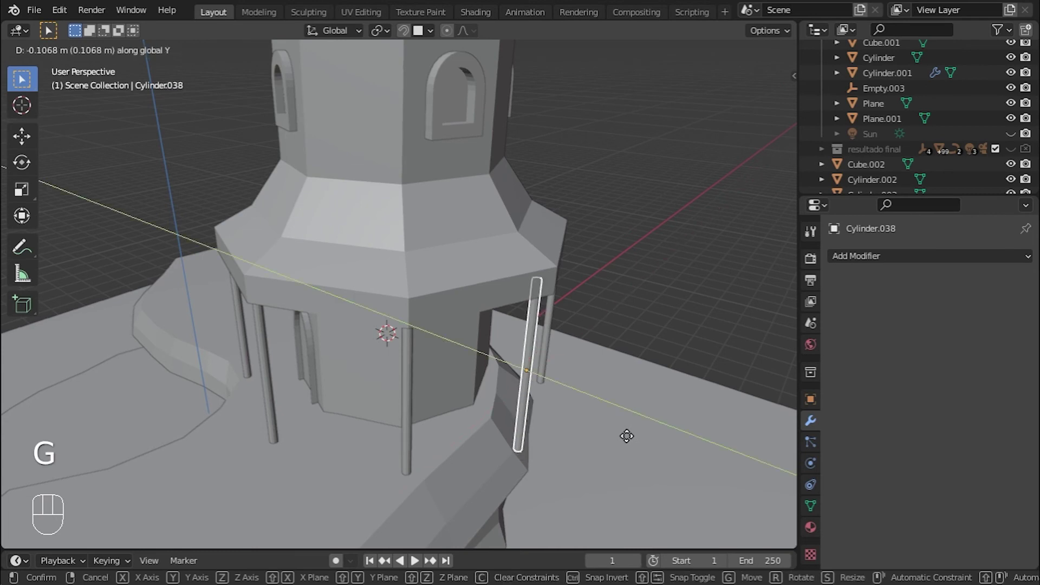
left_click(604, 429)
Reposition the adjacent support post along the global Y axis and refine its placement beneath the lower eave corner.
middle_click_drag(709, 294, 582, 319)
left_click(388, 320)
middle_click_drag(386, 320, 519, 446)
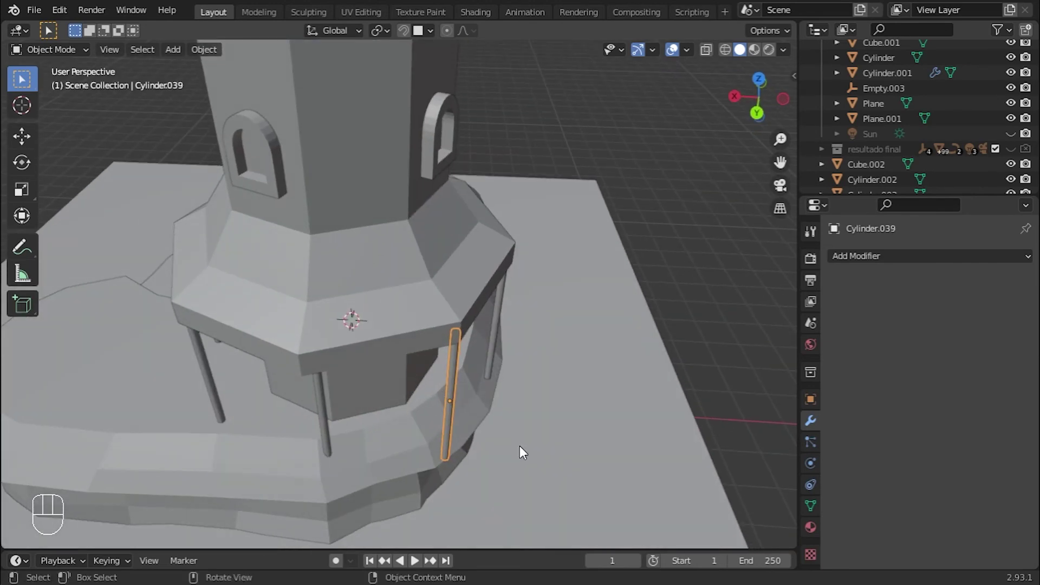
key("g")
key("y")
left_click(517, 422)
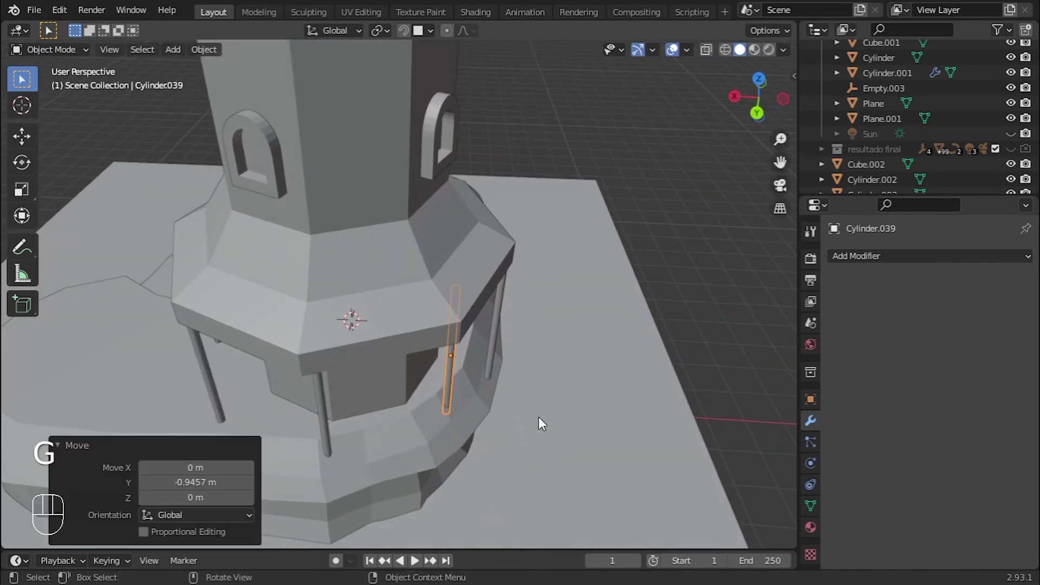
key("g")
key("g")
left_click(525, 418)
Shift the neighbouring support post along the global X axis to align it with its lower eave corner.
middle_click_drag(525, 418, 542, 391)
left_click(495, 350)
key("g")
key("x")
left_click(548, 392)
Add a horizontal loop cut around the tower shaft and slide it down to just above the lower roof.
middle_click_drag(653, 214, 703, 308)
left_click(371, 332)
scroll(704, 309, "up", 4)
middle_click_drag(632, 389, 483, 315, "shift")
left_click(483, 312)
key("Tab")
left_click(548, 310)
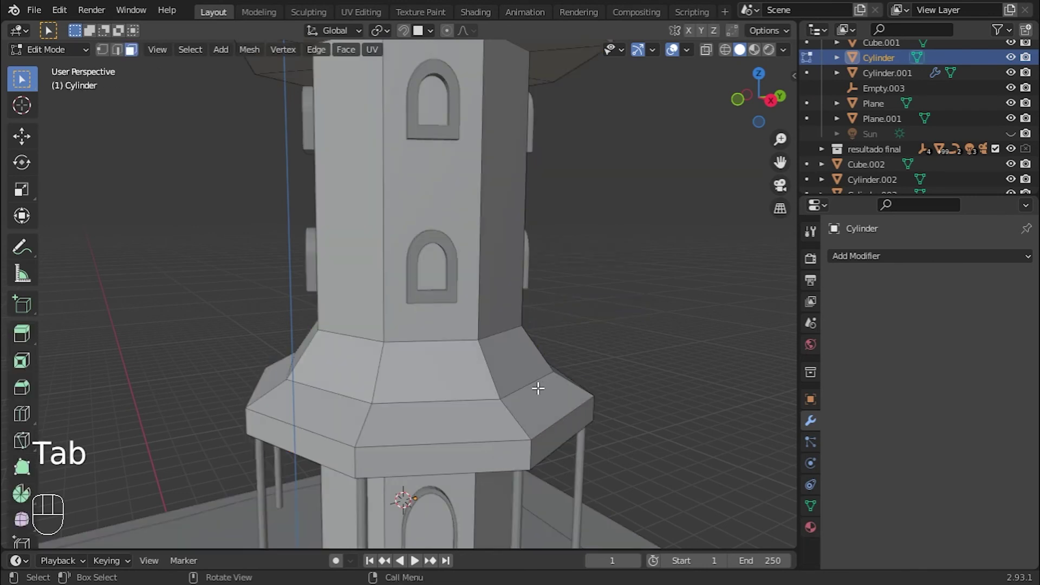
scroll(479, 373, "up", 3)
key("ctrl+r")
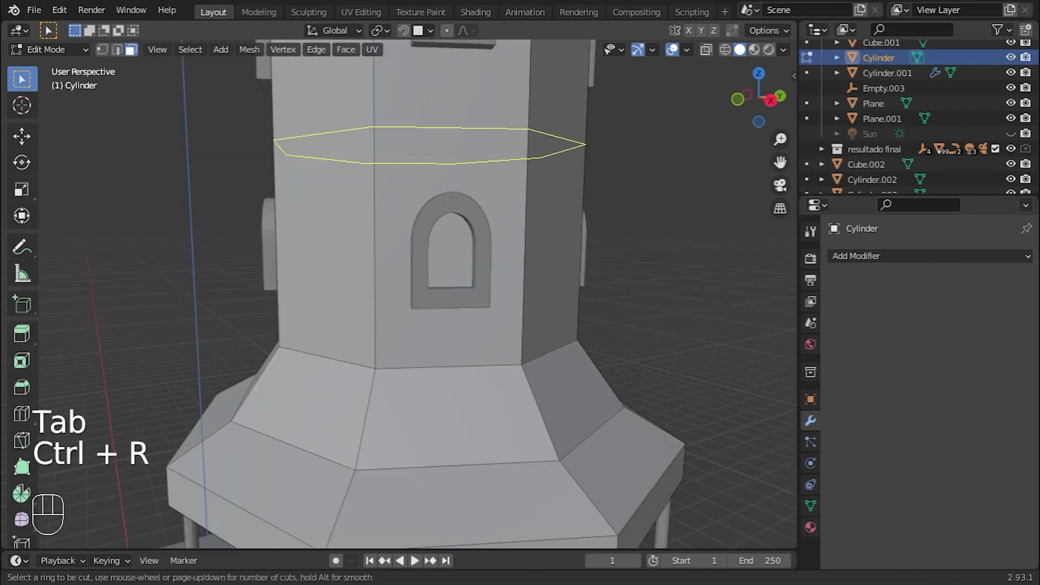
left_click(374, 145)
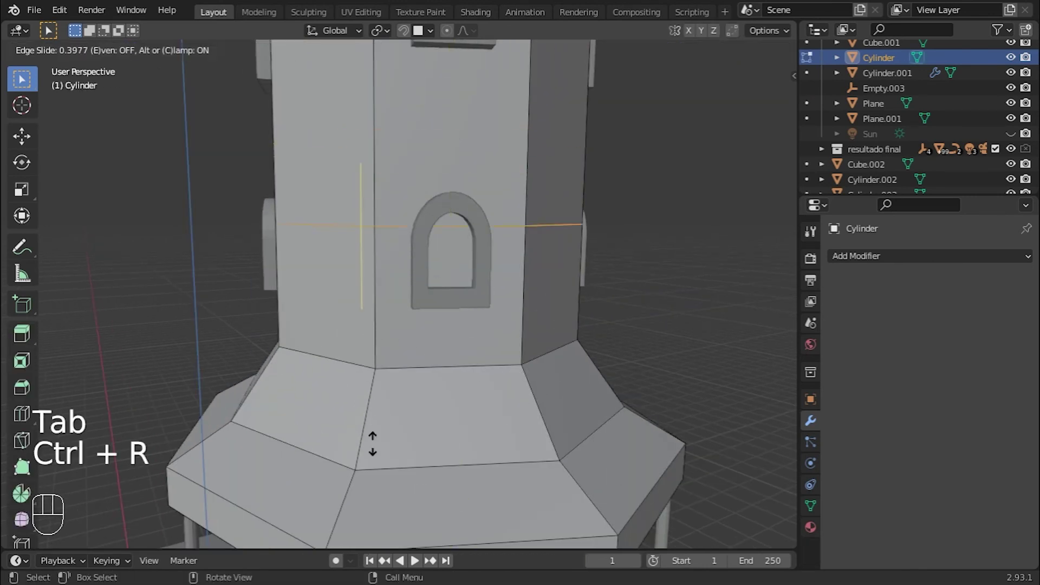
left_click(368, 54)
left_click(710, 228)
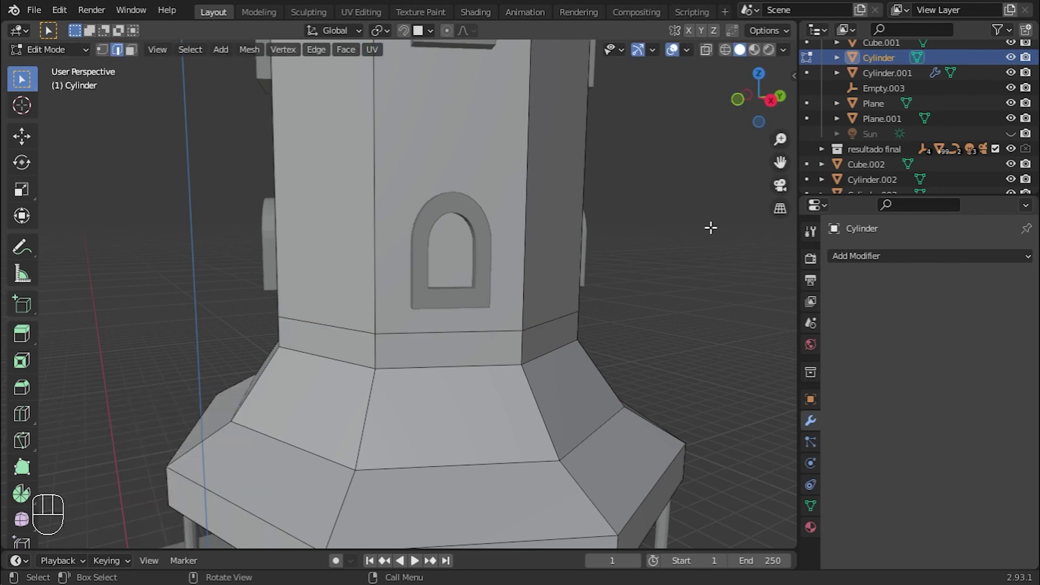
Select the narrow face ring above the lower roof and extrude it outward along its normals by 0.256 m.
middle_click_drag(710, 228, 558, 317, "shift")
key("3")
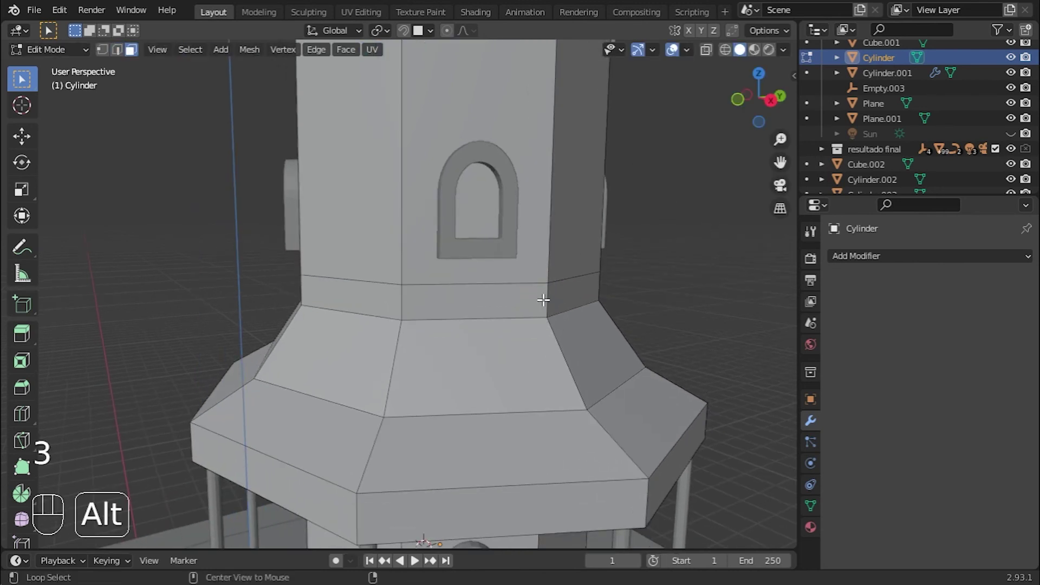
key("alt+e")
left_click(569, 341)
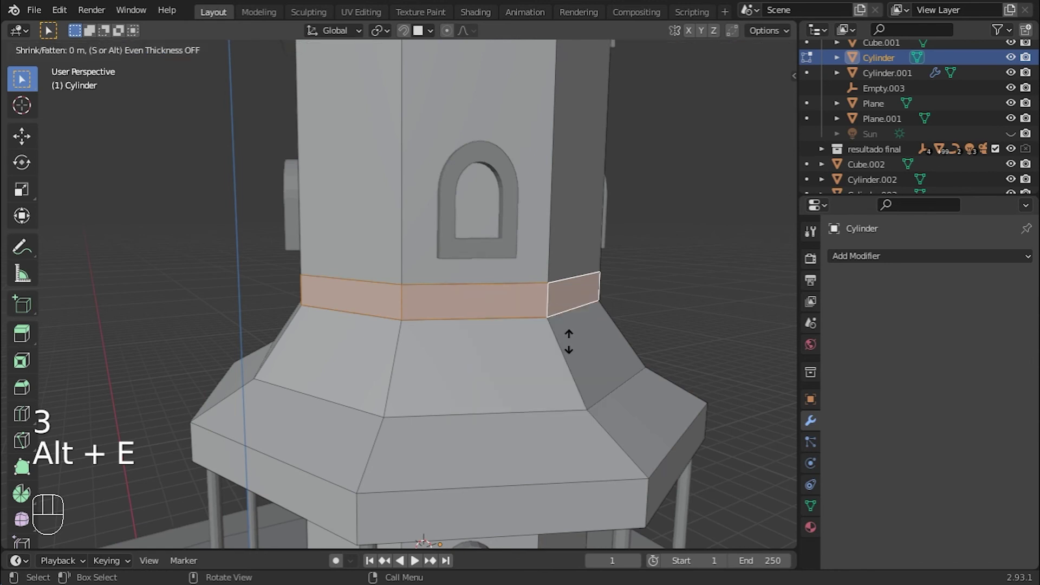
left_click(530, 331)
middle_click_drag(530, 331, 669, 401)
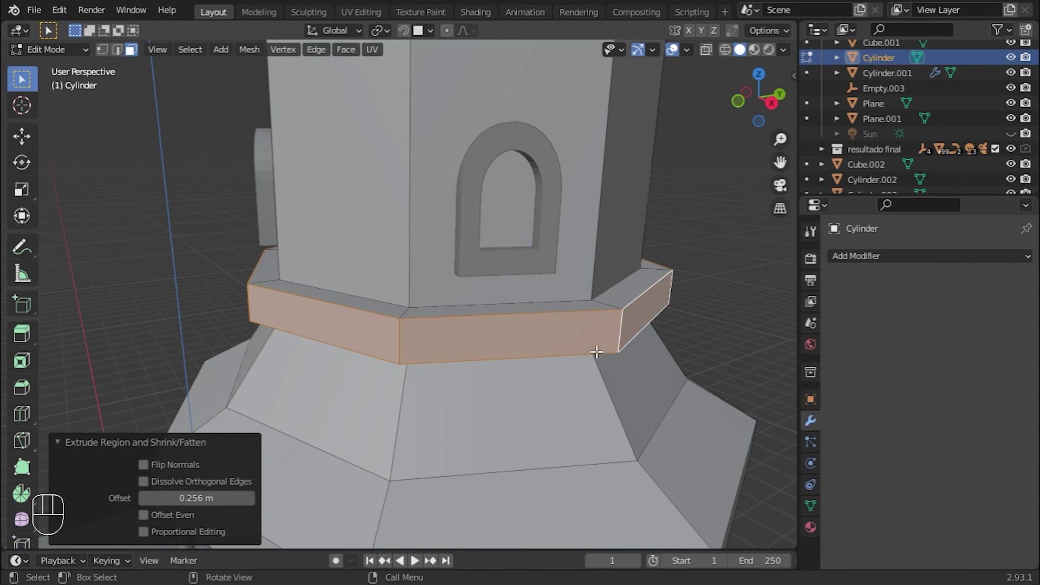
Bevel the extruded tower ring with 2 segments and a width of about 0.0835 m, and return to Object Mode.
key("ctrl+b")
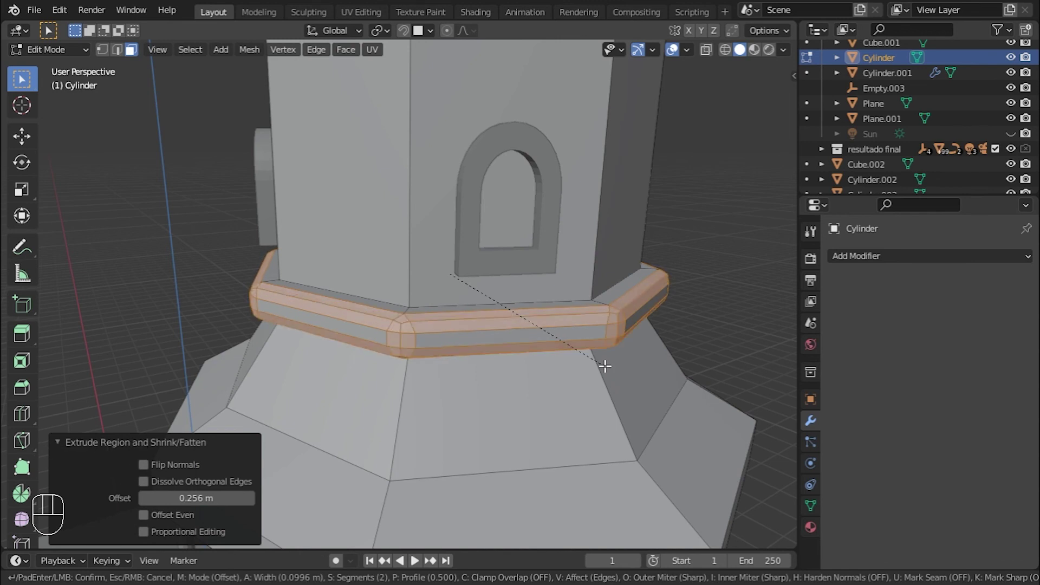
scroll(604, 362, "up", 1)
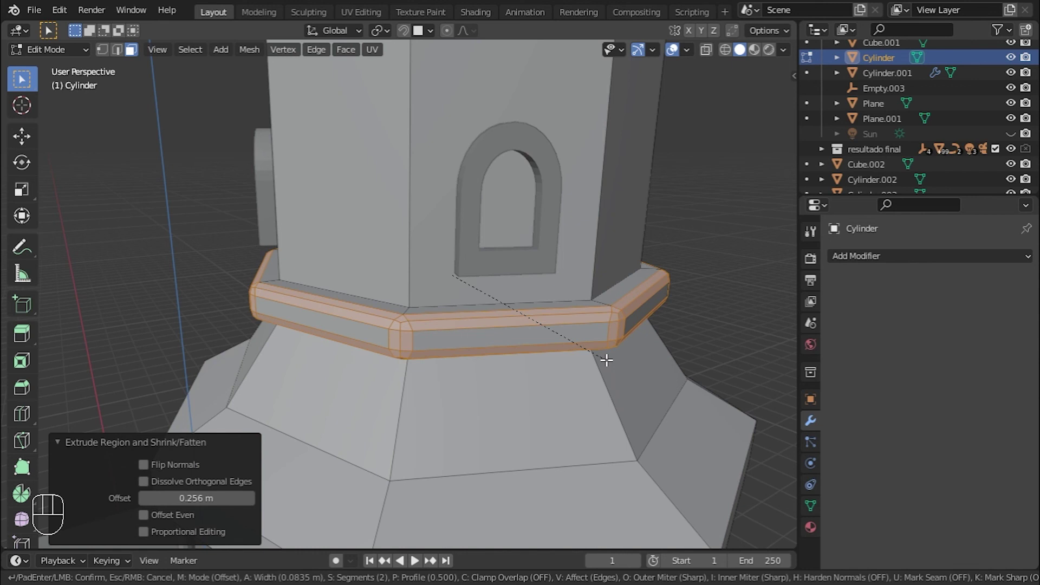
left_click(606, 360)
left_click(749, 300)
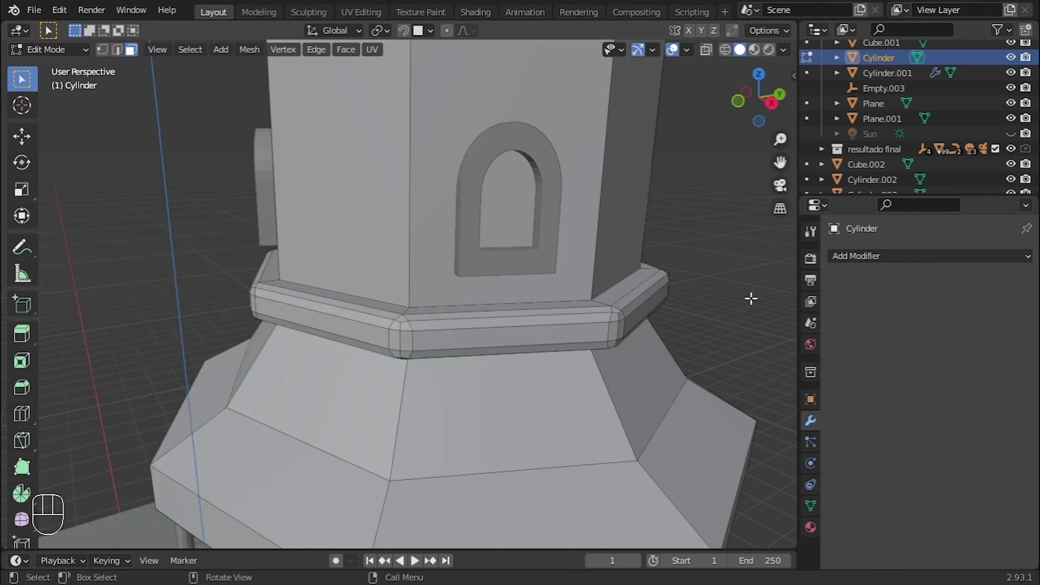
key("Tab")
left_click(691, 298)
scroll(716, 296, "down", 3)
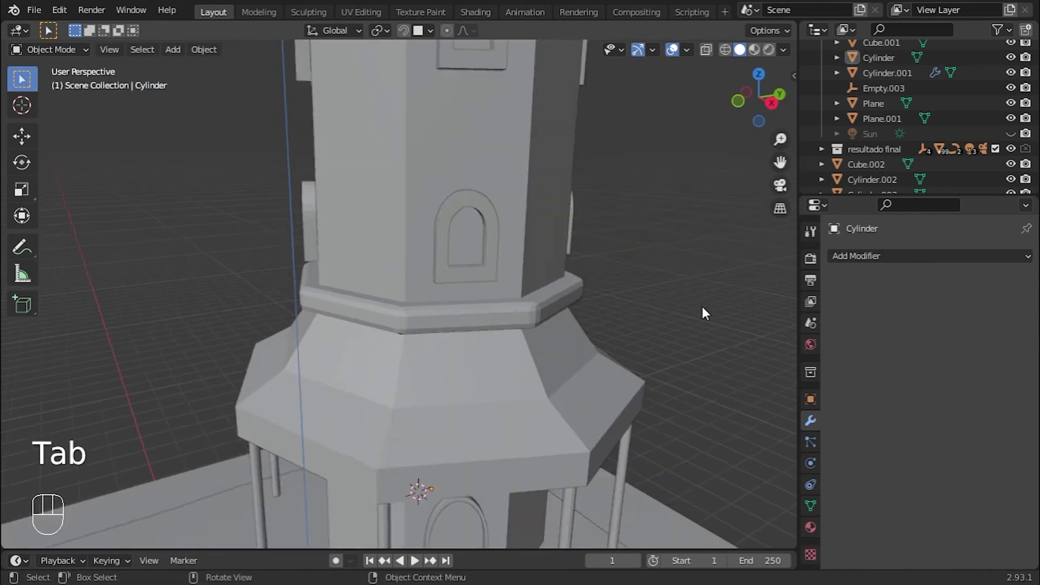
scroll(706, 235, "down", 3)
middle_click_drag(706, 235, 635, 332)
scroll(543, 359, "down", 5)
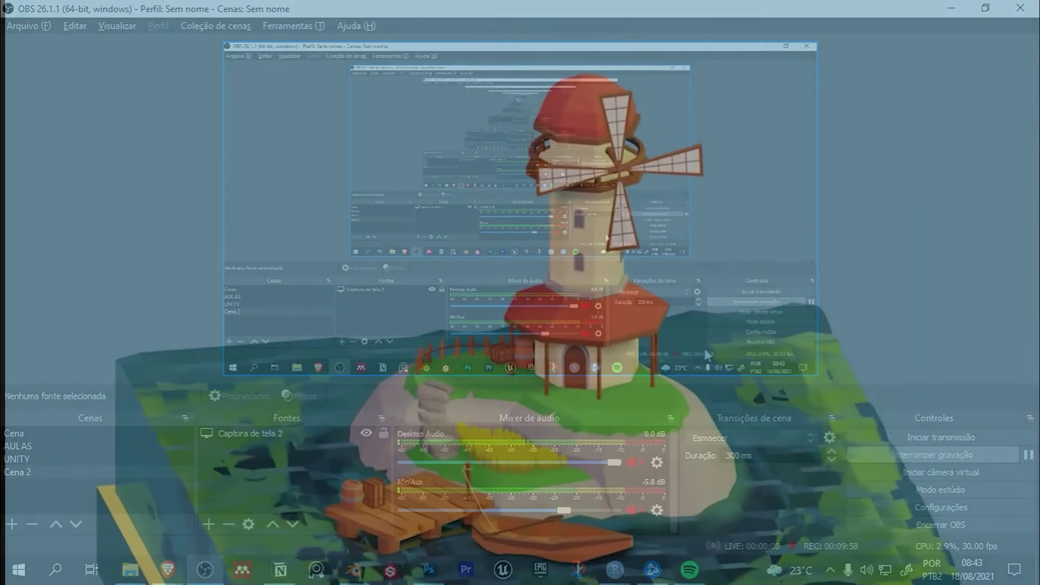